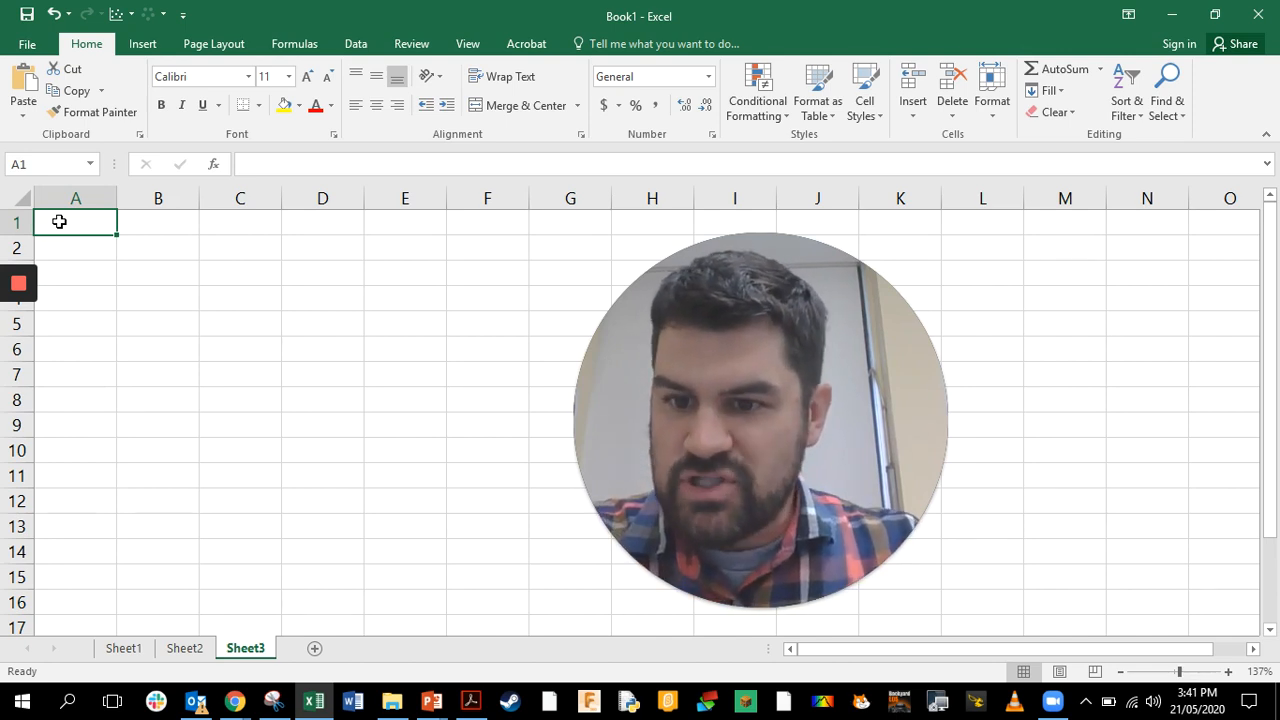
Enter the heading "Angle" in cell A1
scroll(59, 221, "up", 2)
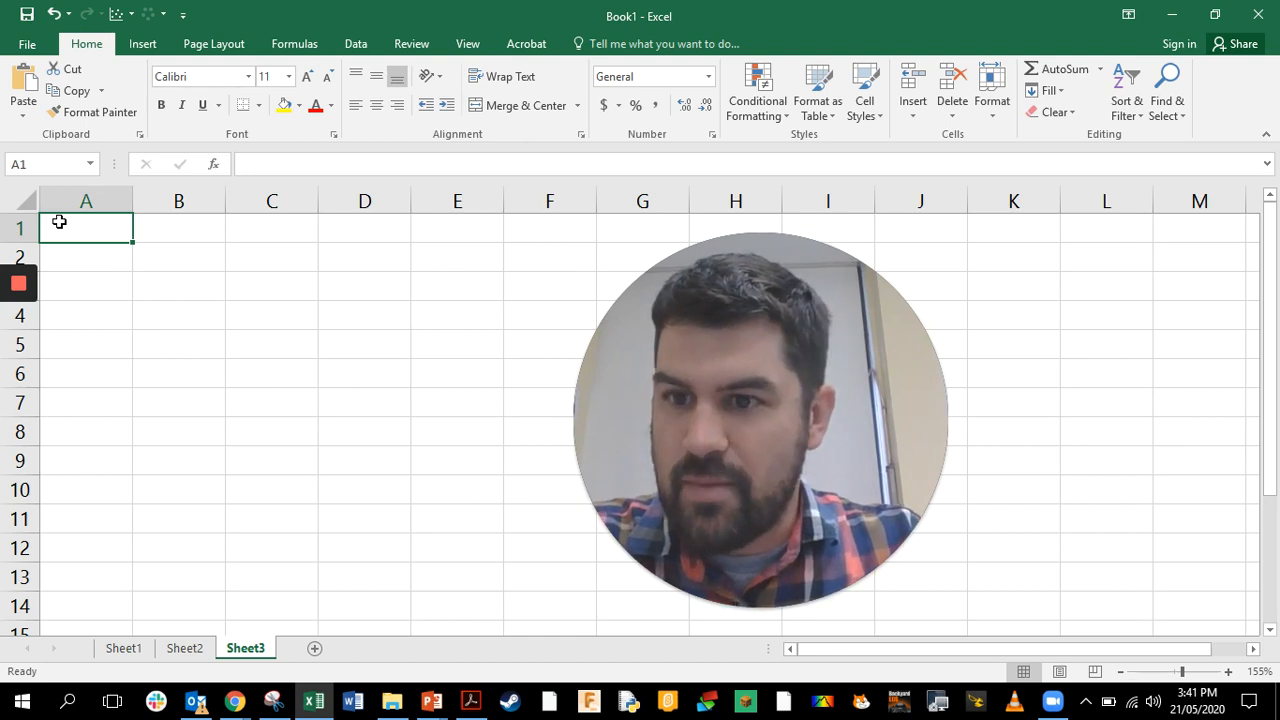
left_click(88, 256)
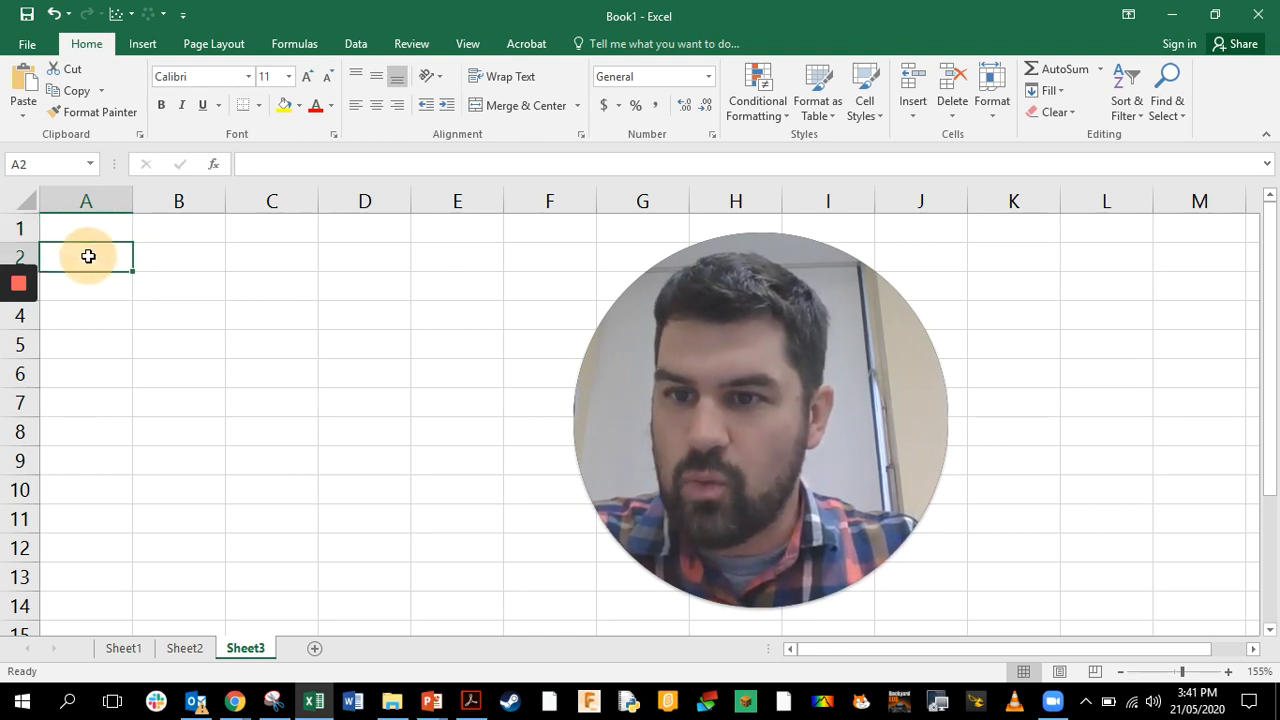
left_click(78, 230)
type("A")
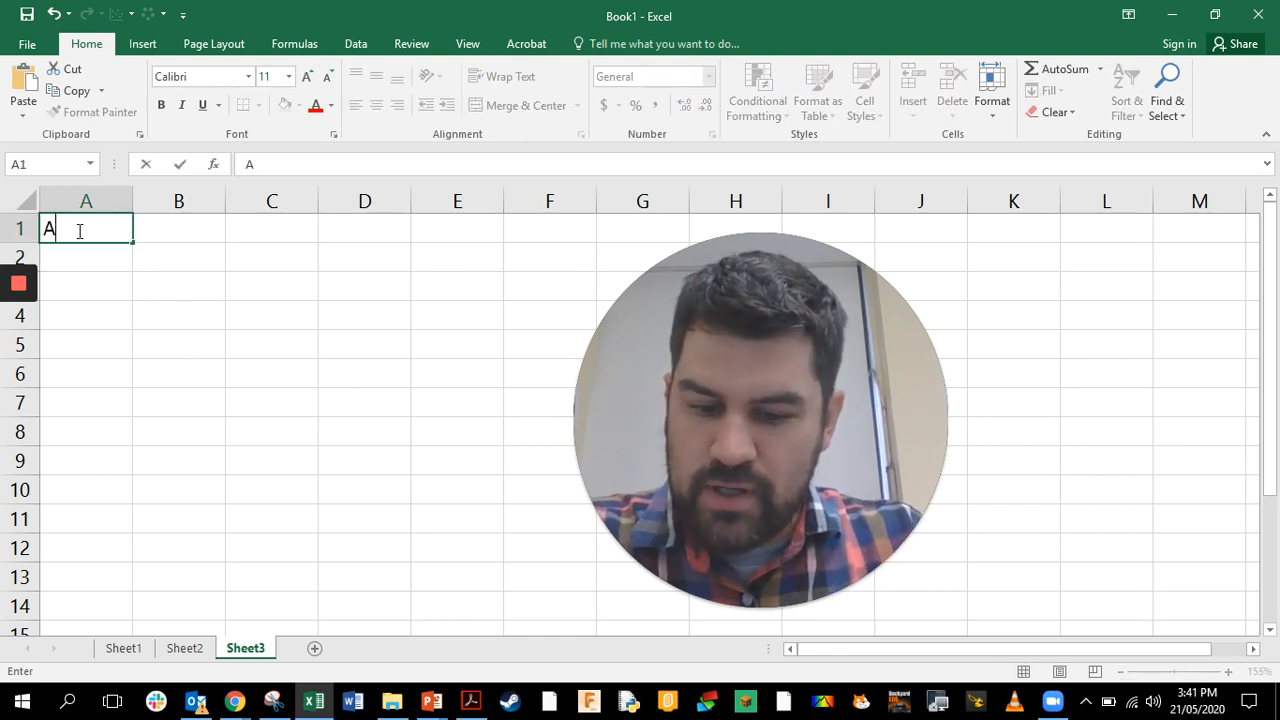
type("ngle")
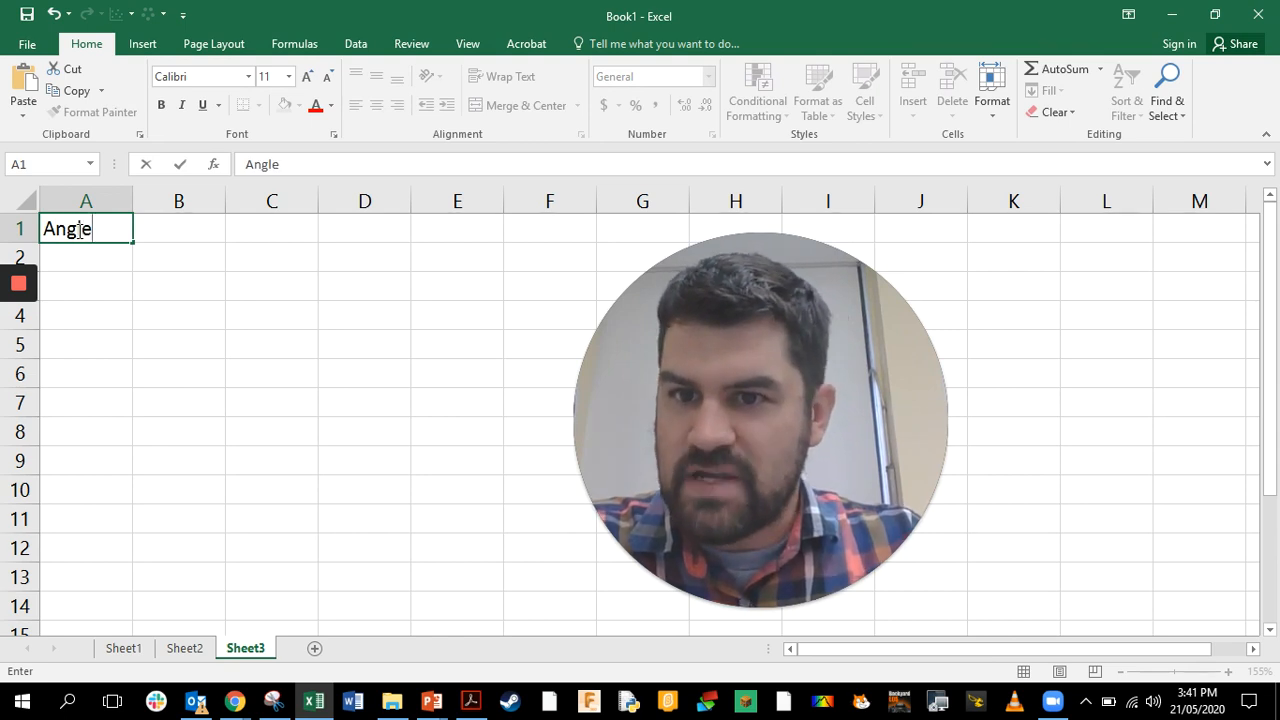
key("Return")
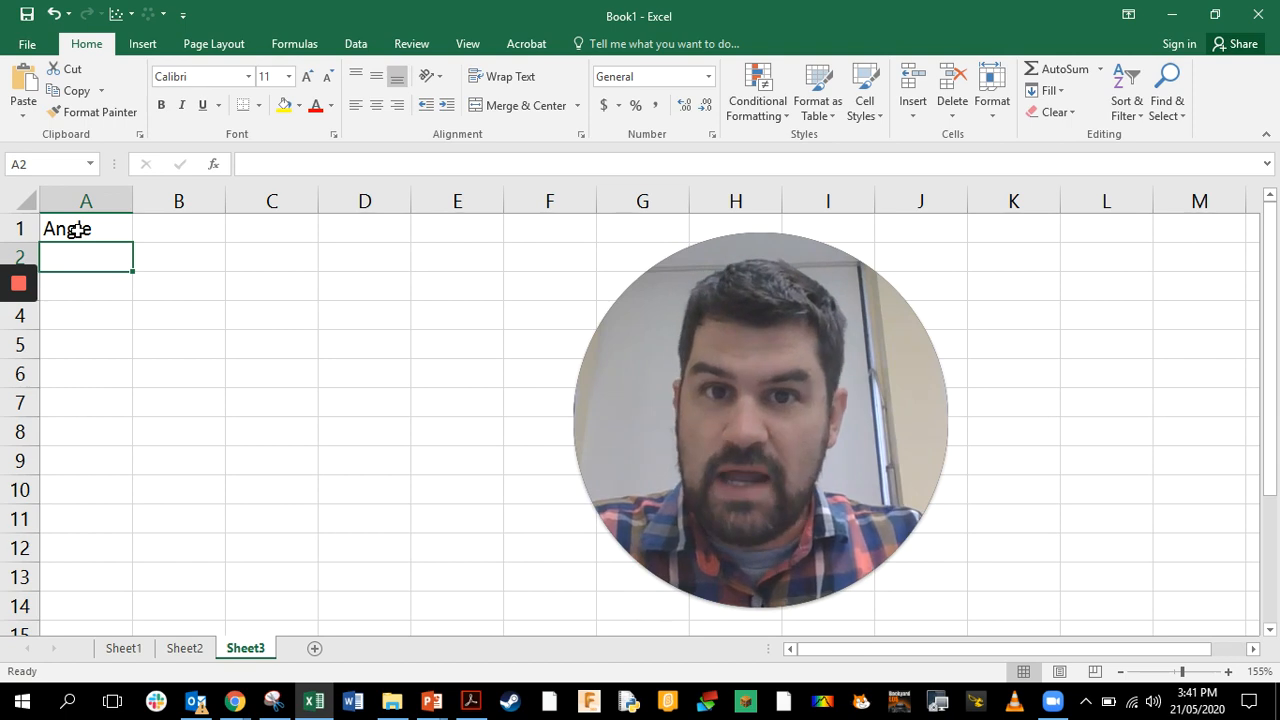
Fill cells A2 to A8 with the angles 0, 15, 30, 45, 60, 75 and 90
type("0")
key("Return")
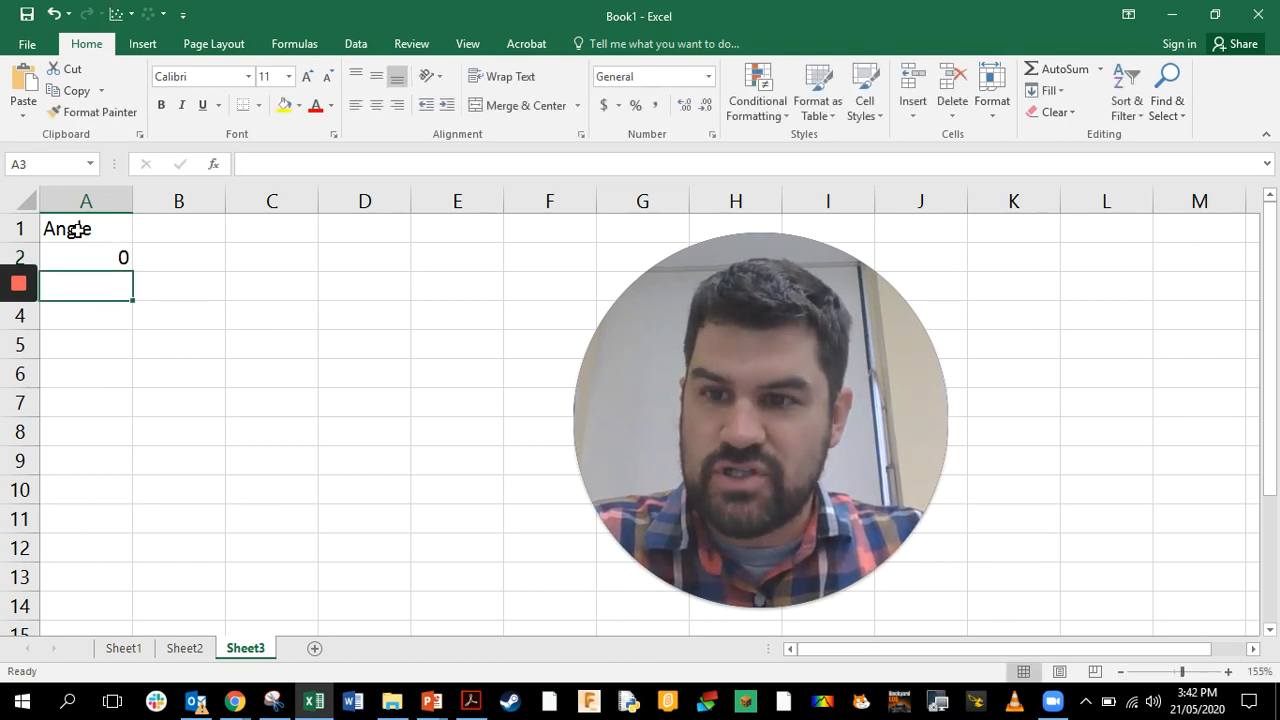
type("15")
key("Return")
type("30")
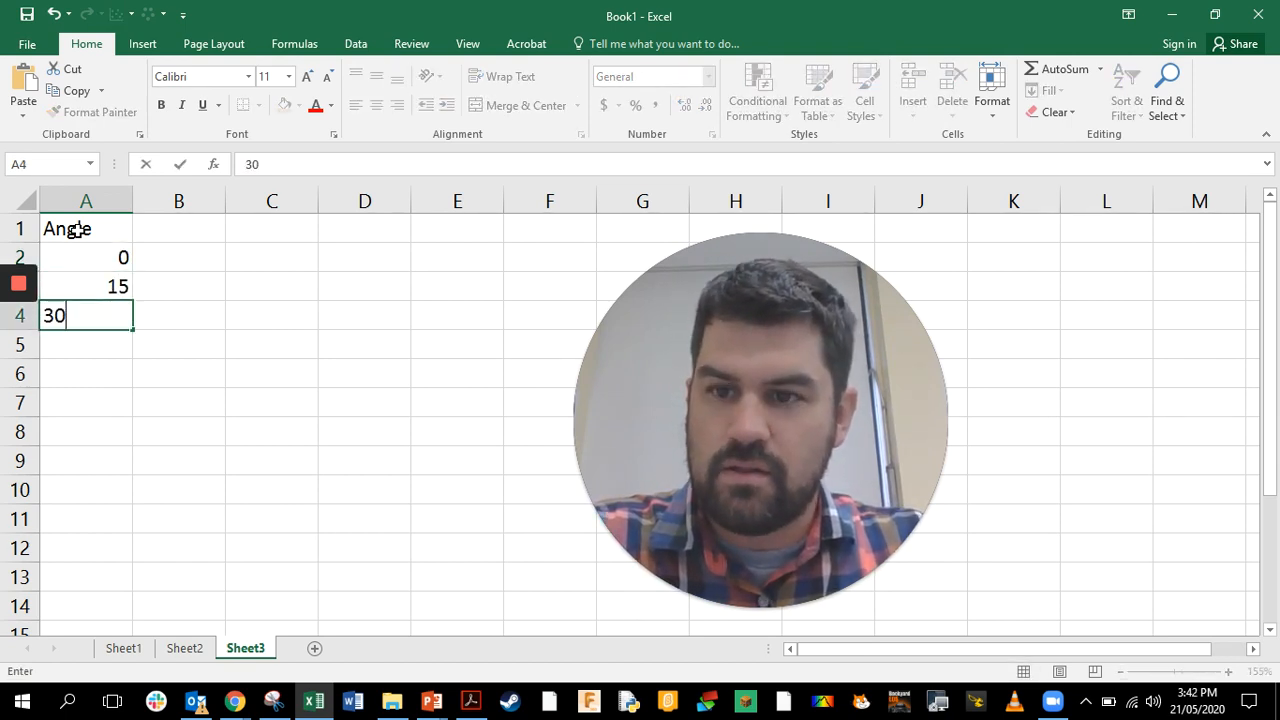
key("Return")
type("45")
key("Return")
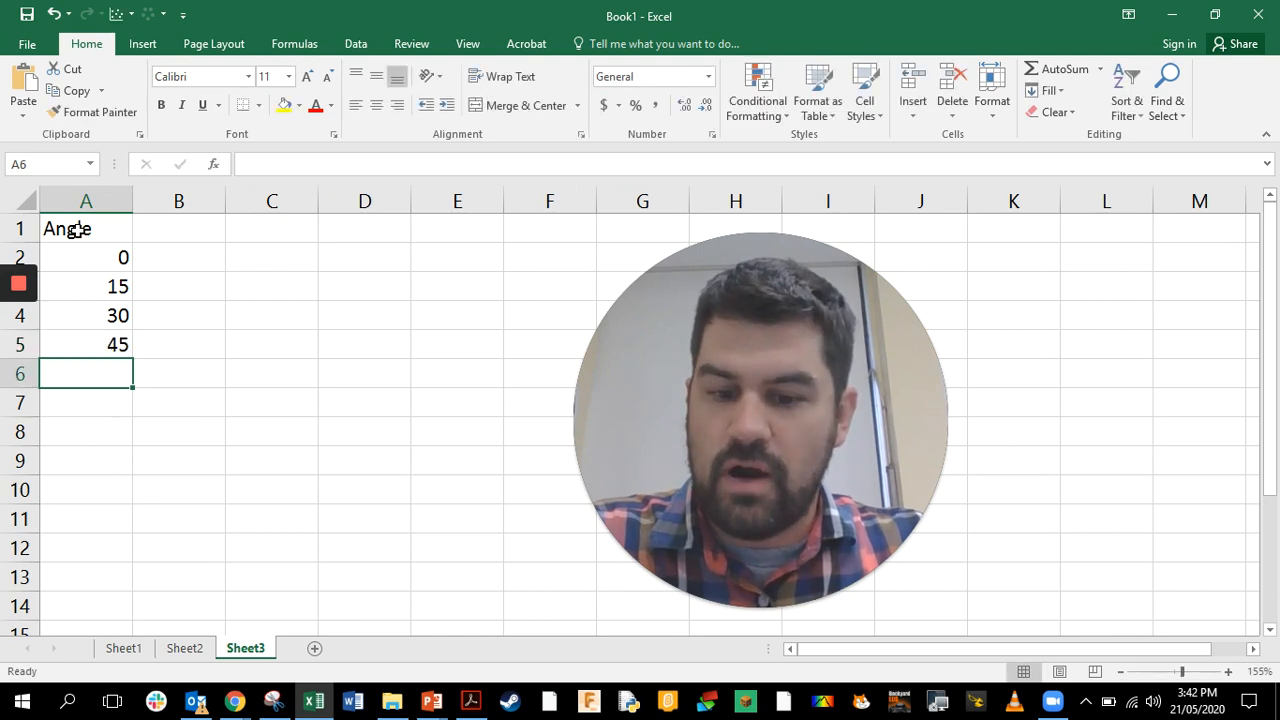
type("60")
key("Return")
type("75")
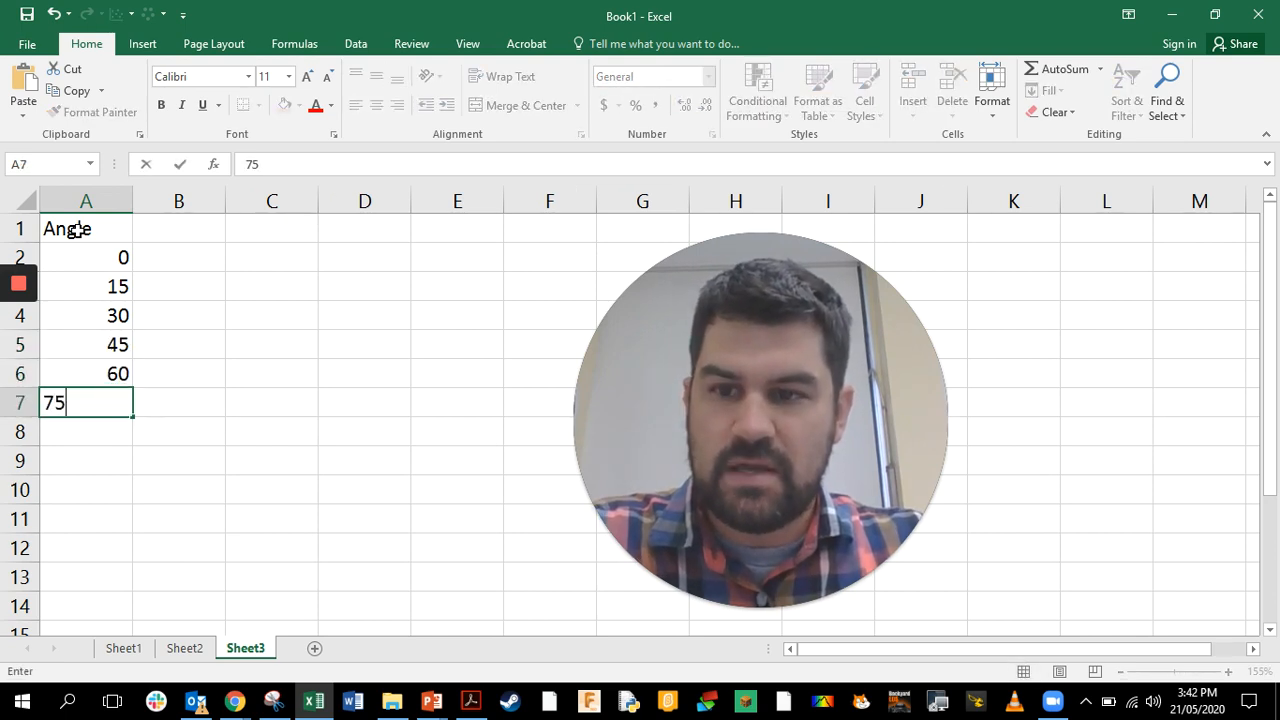
key("Return")
type("90")
key("Return")
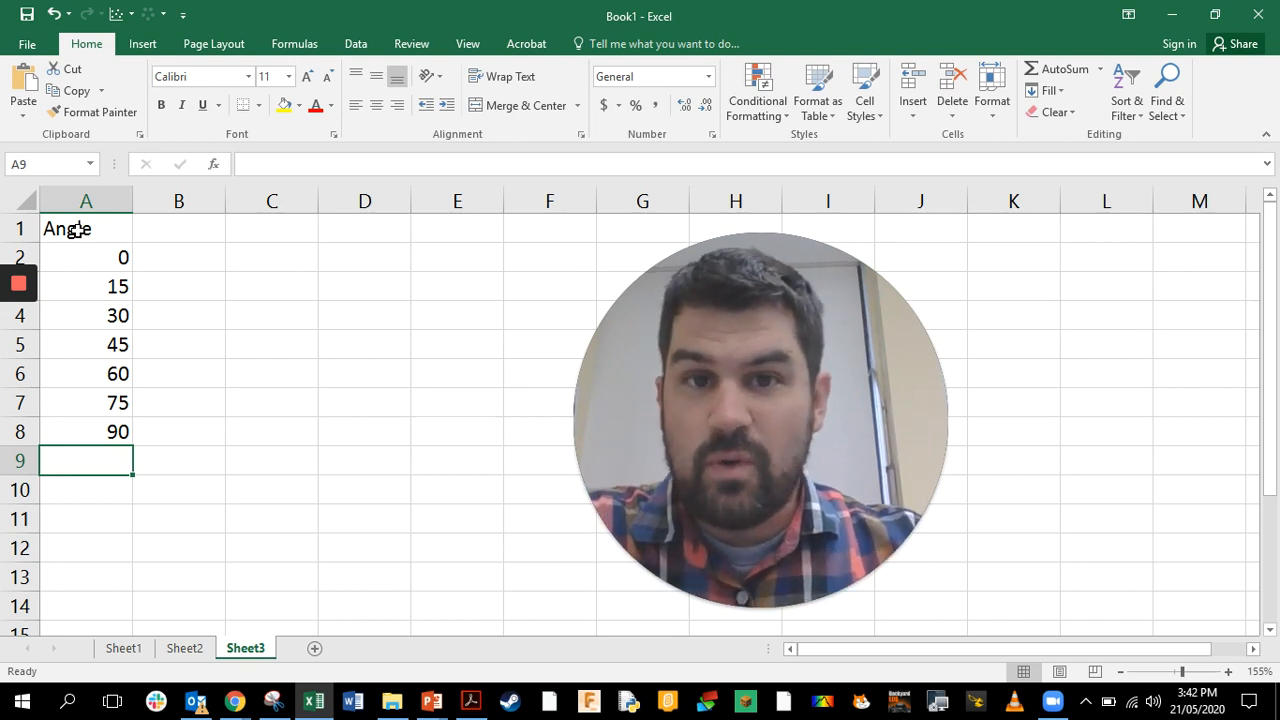
Enter the heading "Cos of Angle" in cell B1 and widen column B to fit it
left_click(120, 257)
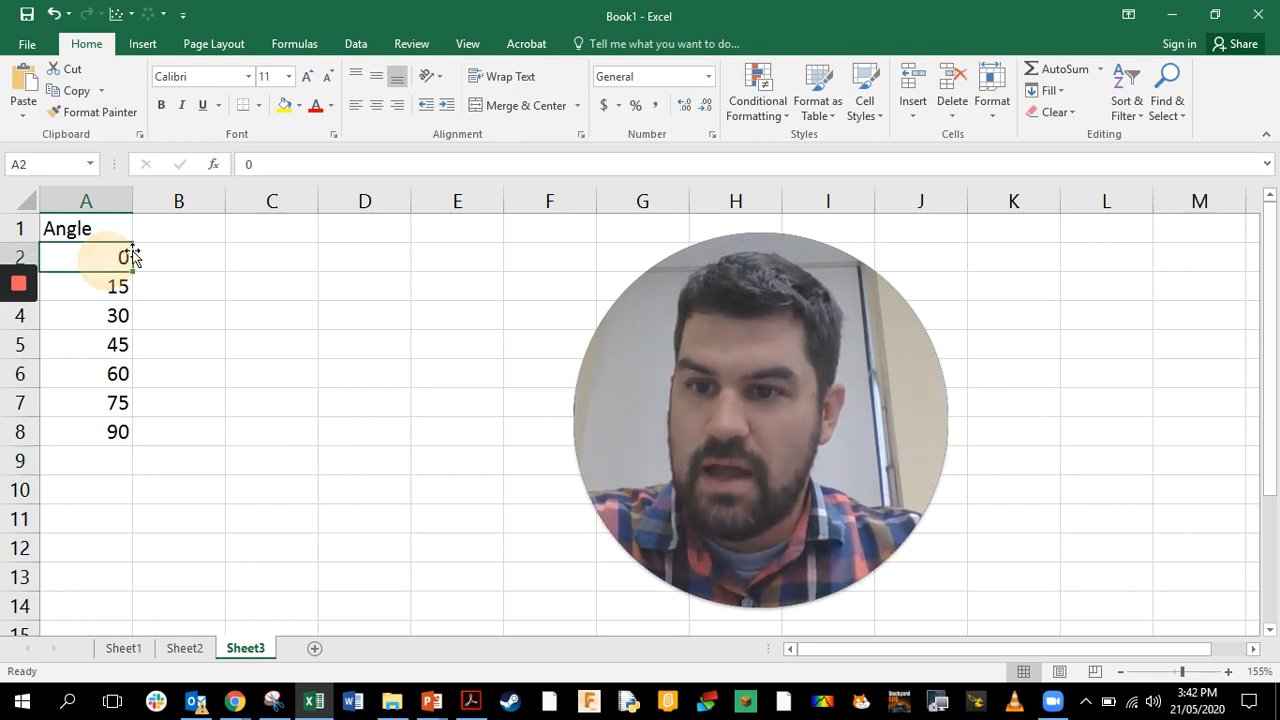
left_click(191, 223)
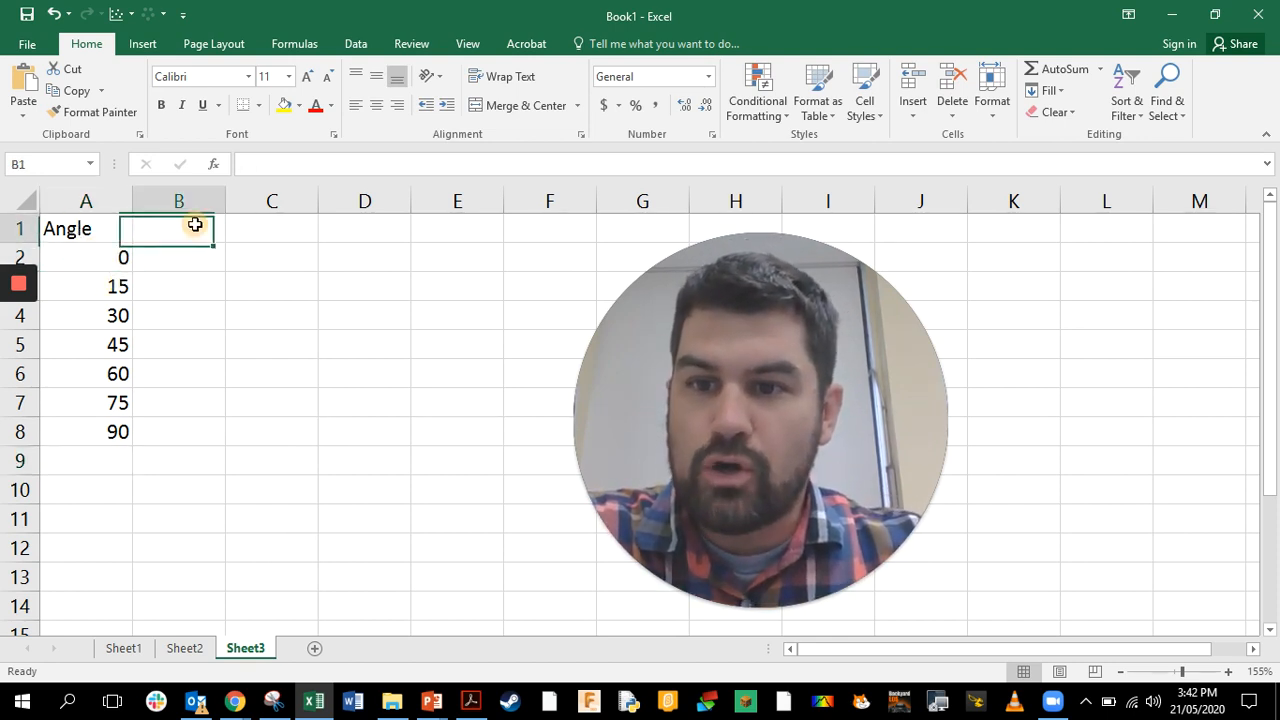
left_click(110, 257)
left_click(159, 257)
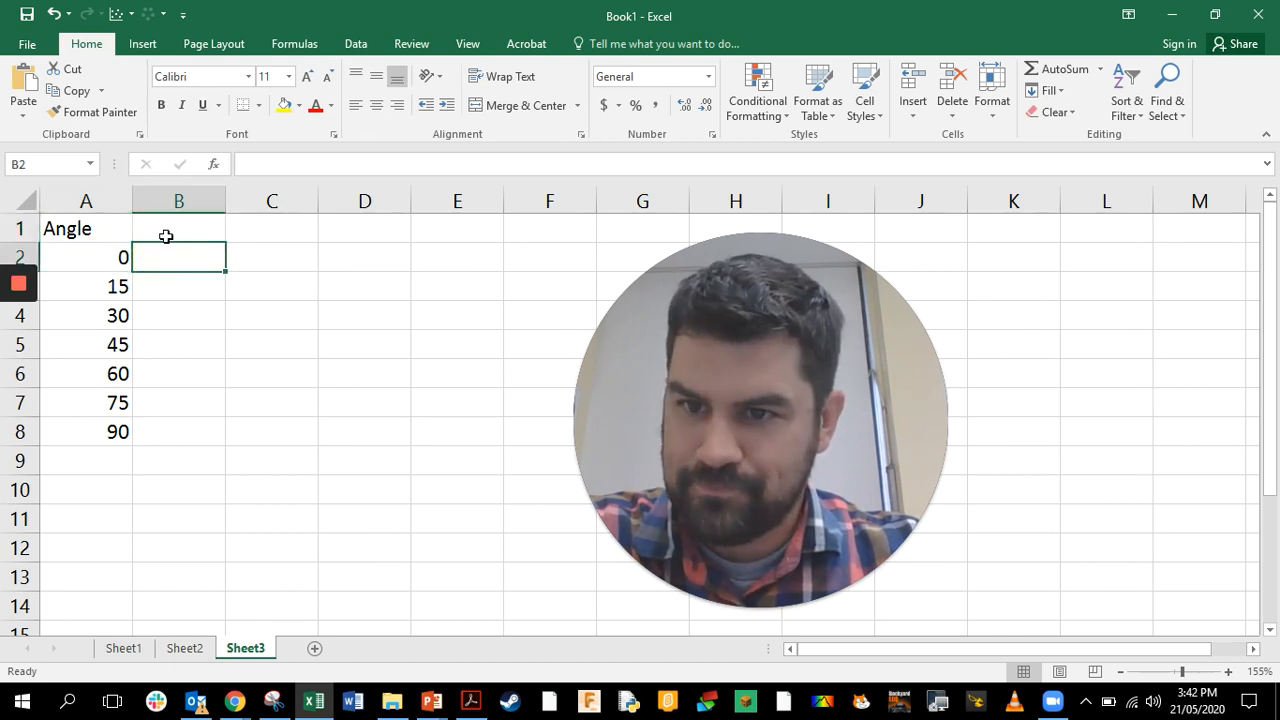
left_click(166, 235)
type("Cos of")
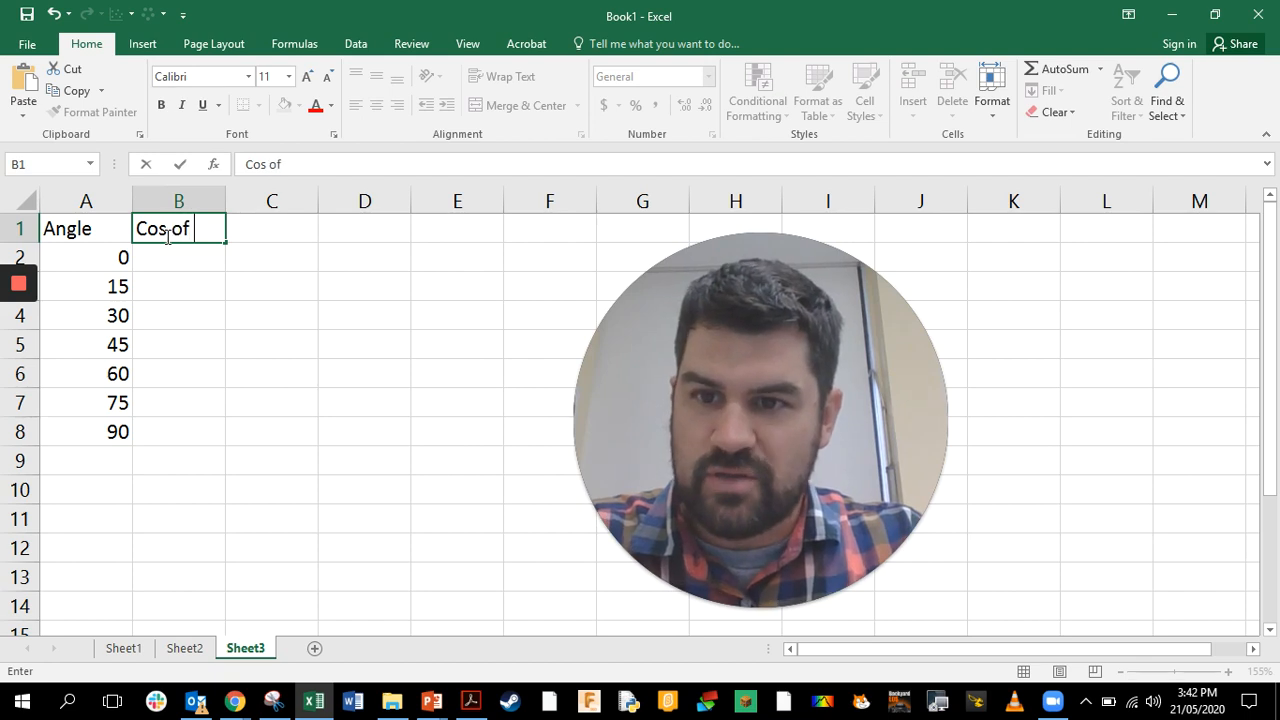
type(" Angle")
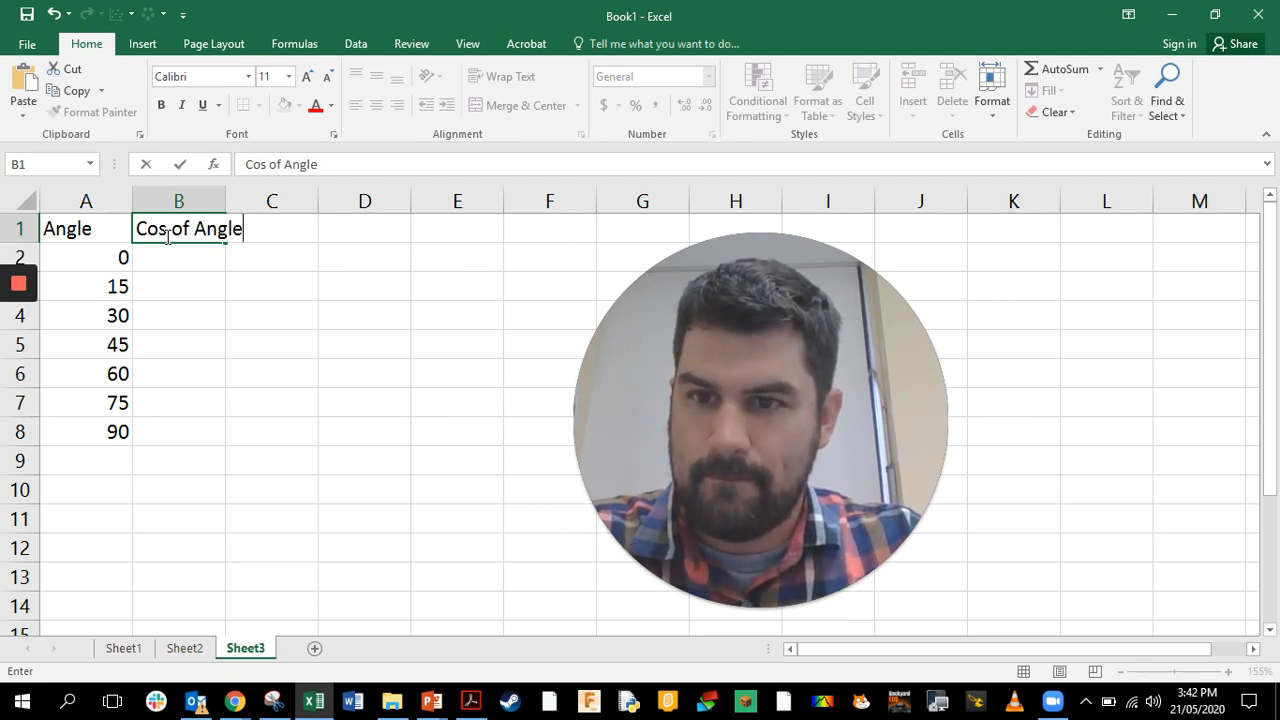
key("Return")
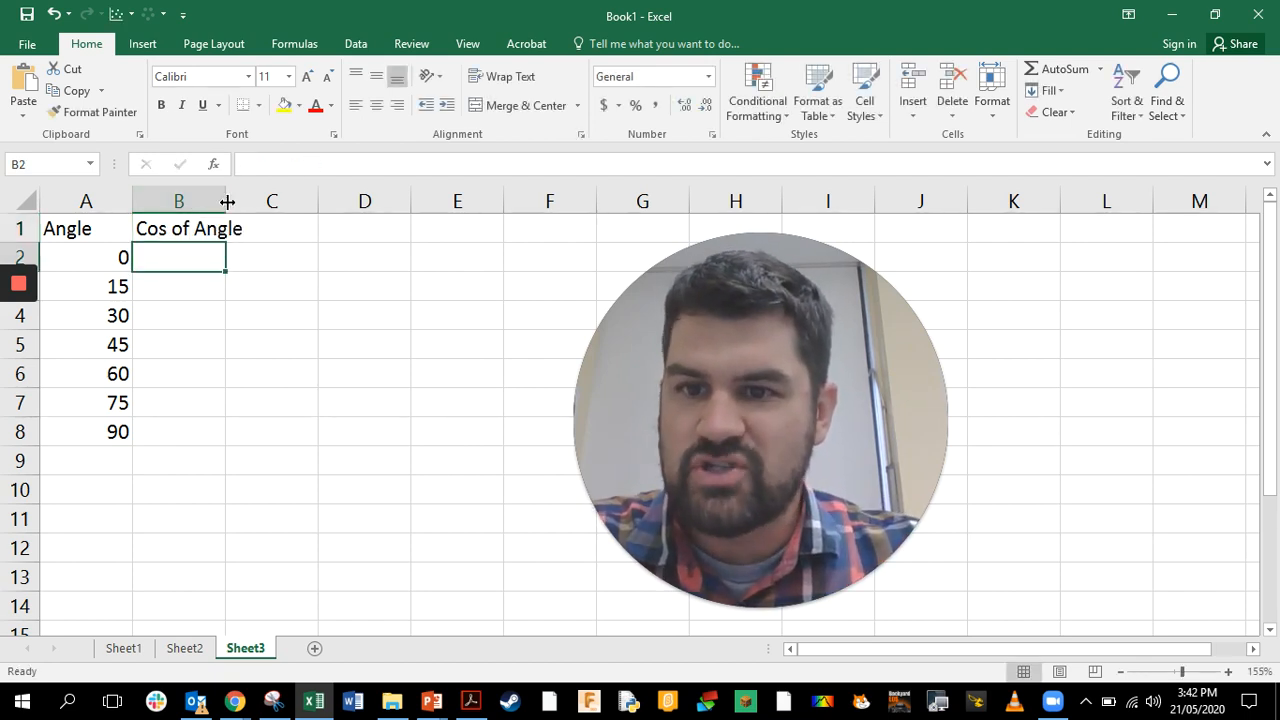
left_click_drag(226, 201, 254, 201)
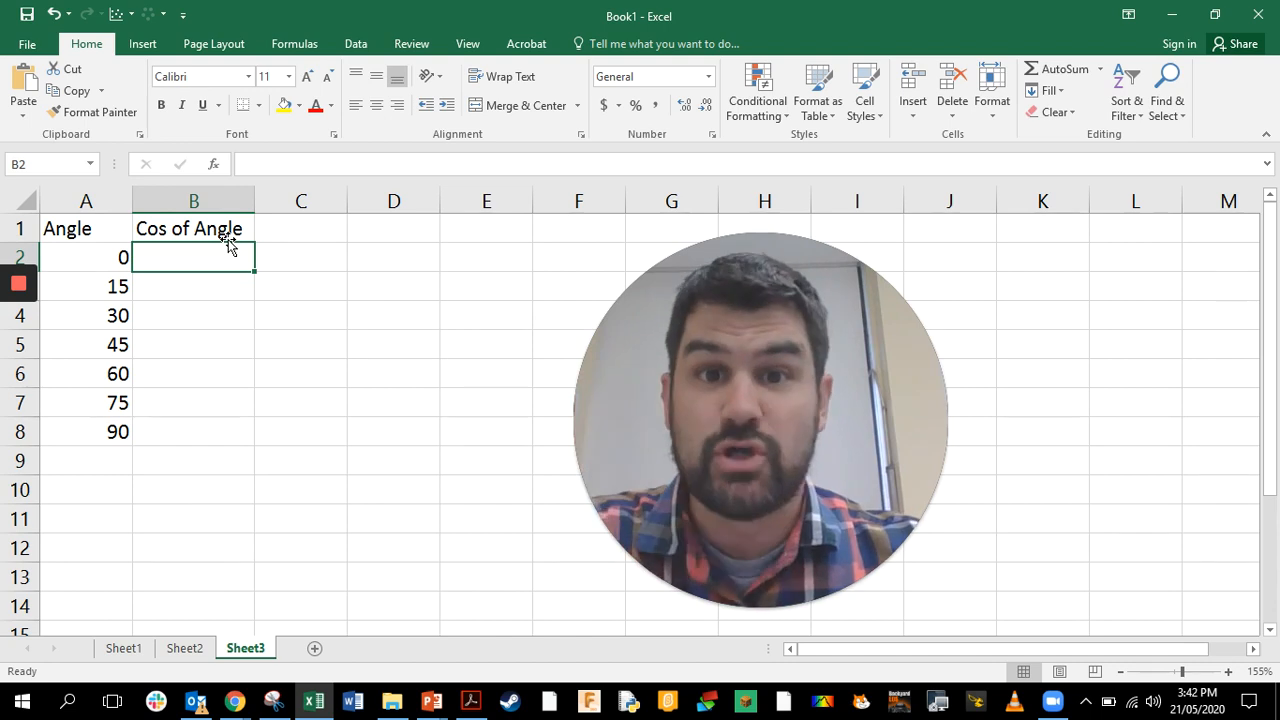
Enter a cosine formula in cell B2 with radians as its argument, =COS(radians)
left_click(192, 252)
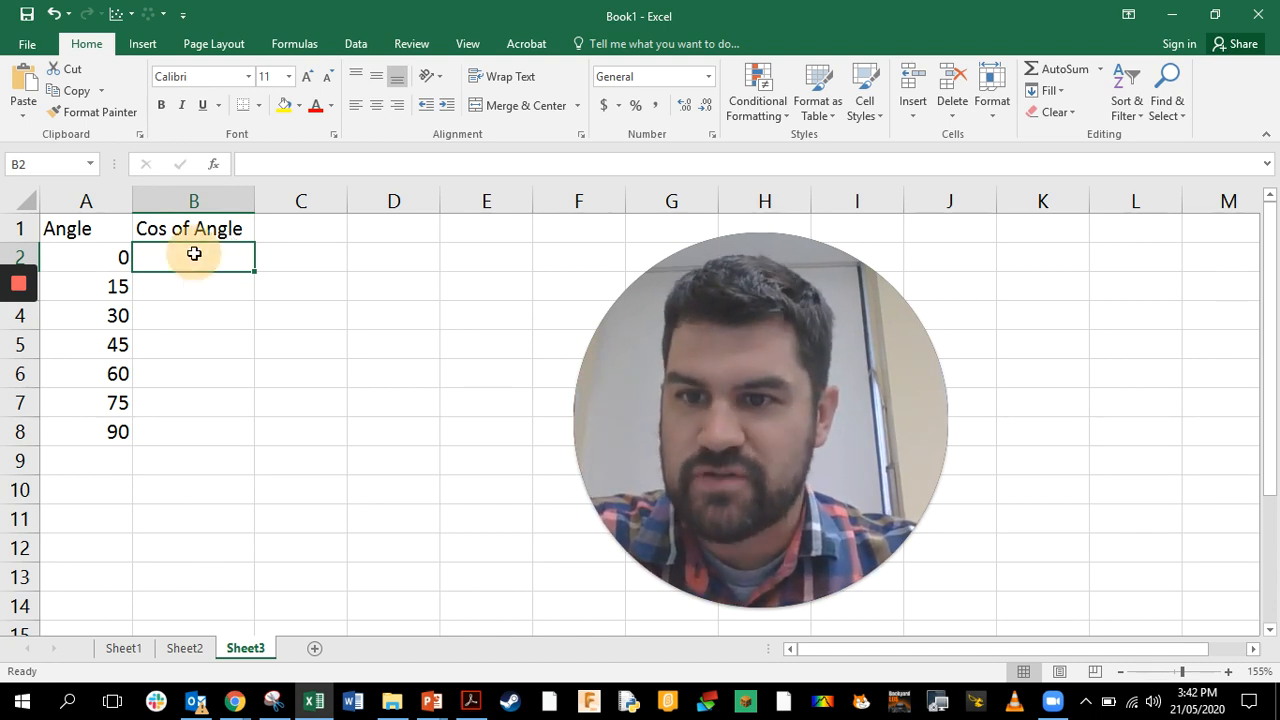
left_click(188, 255)
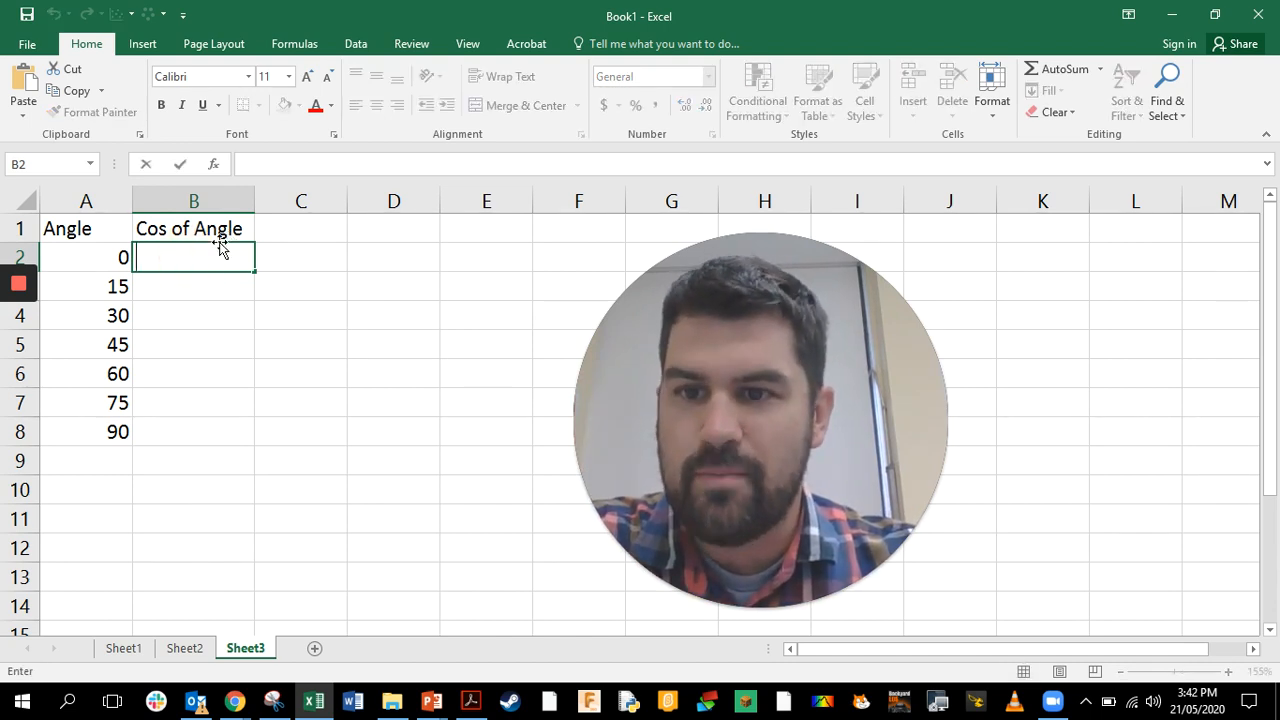
left_click(322, 163)
type("=")
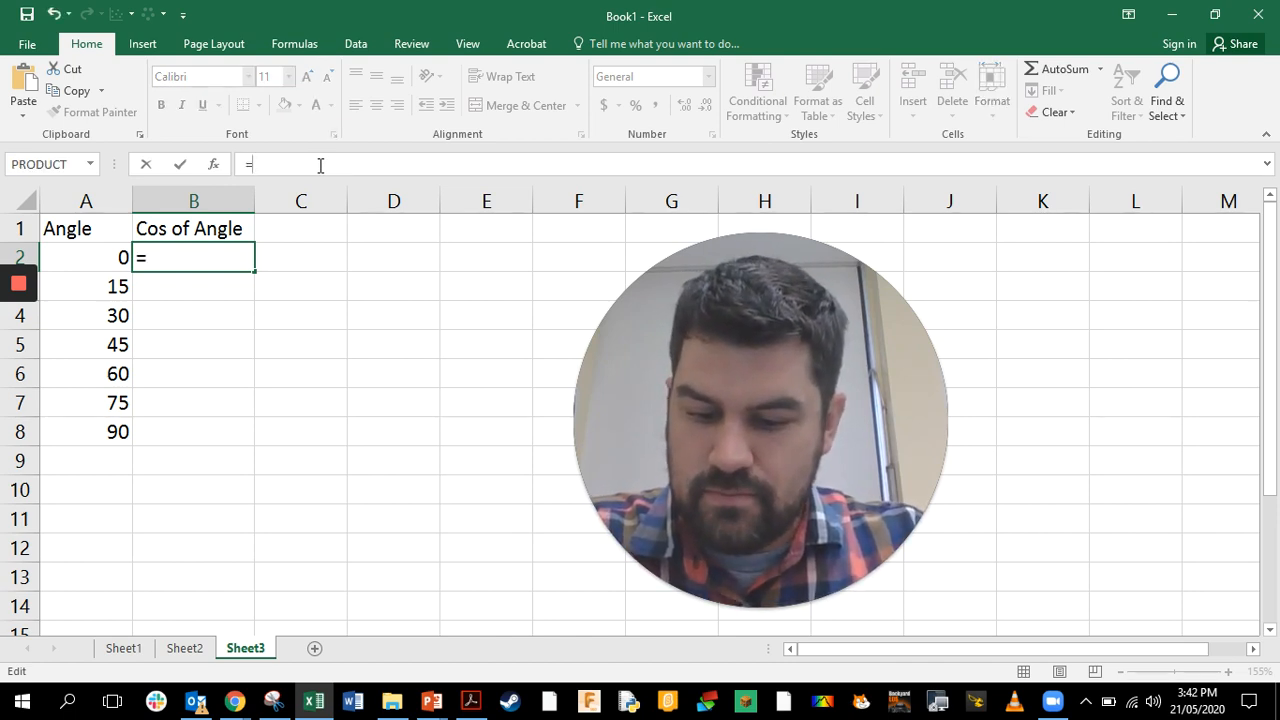
type("cos")
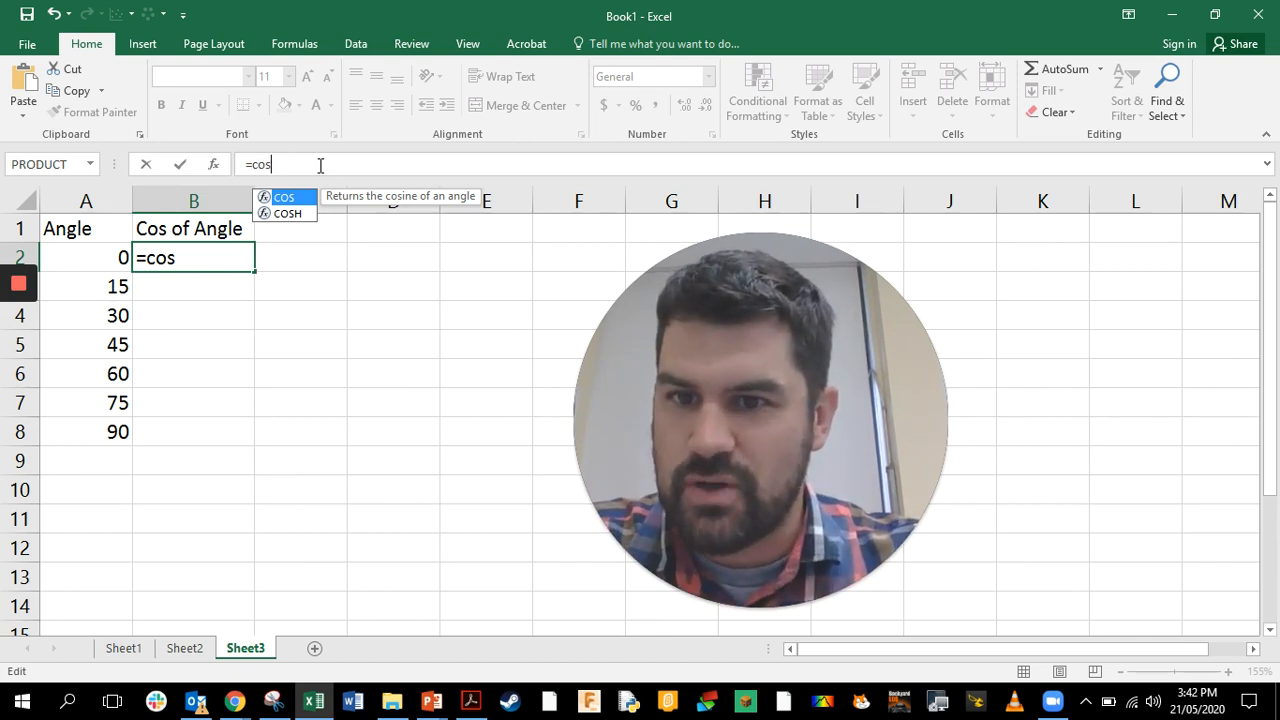
type("(")
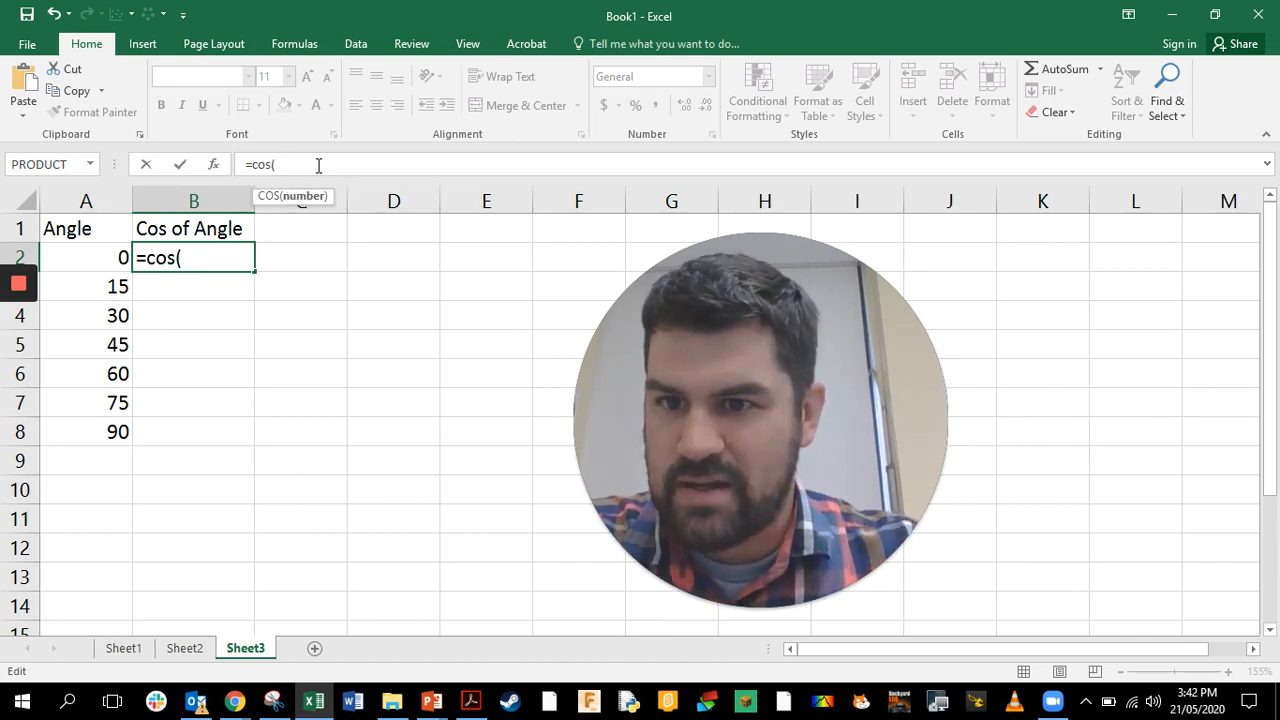
type("radians")
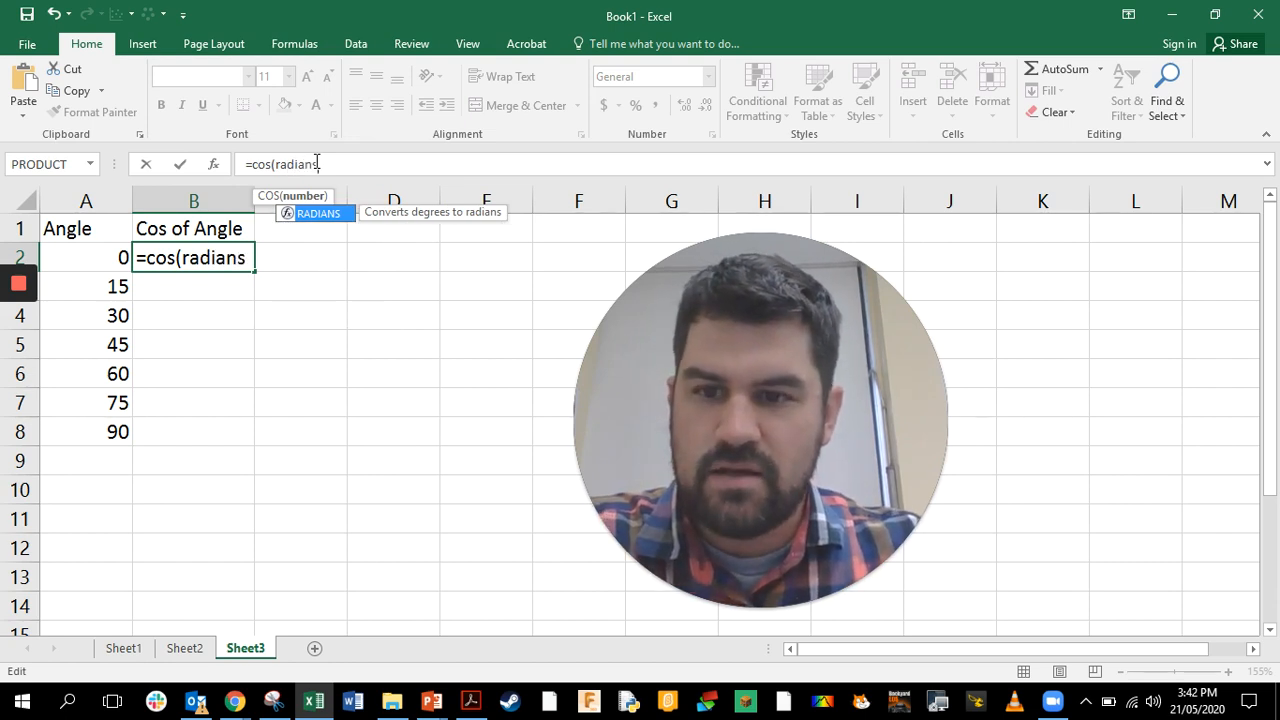
type("(")
key("BackSpace")
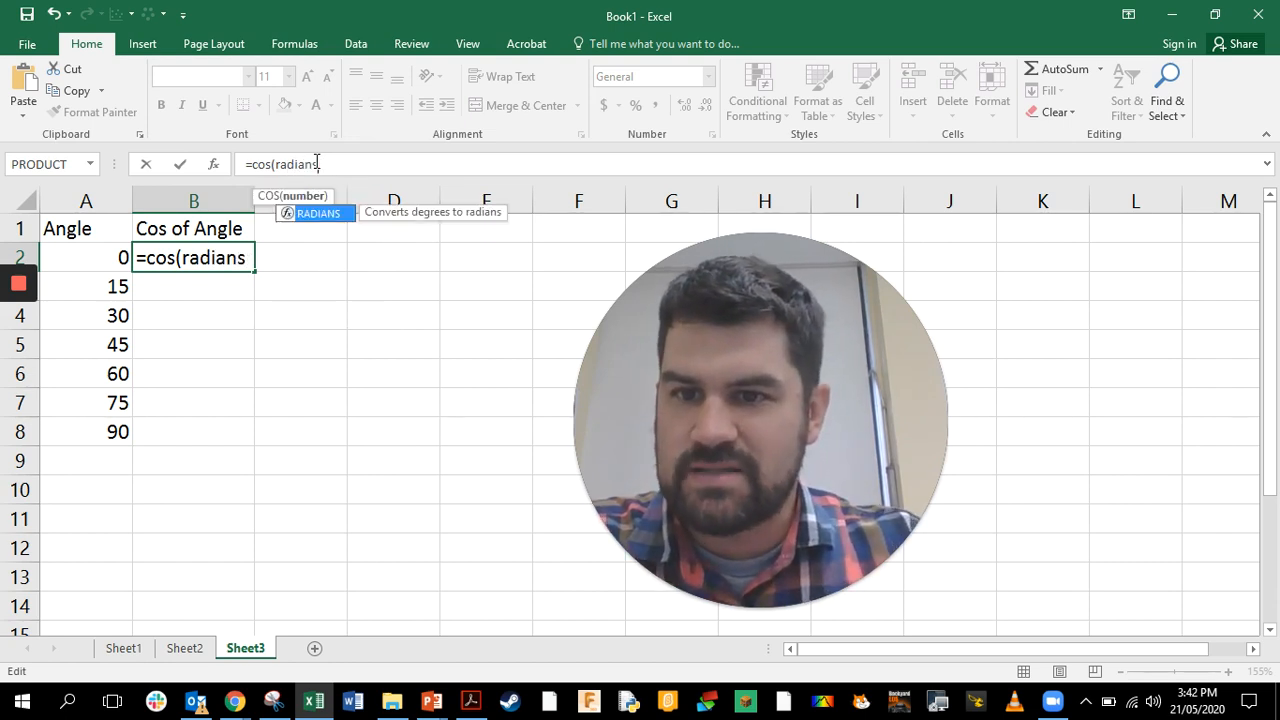
left_click(95, 270)
left_click(164, 260)
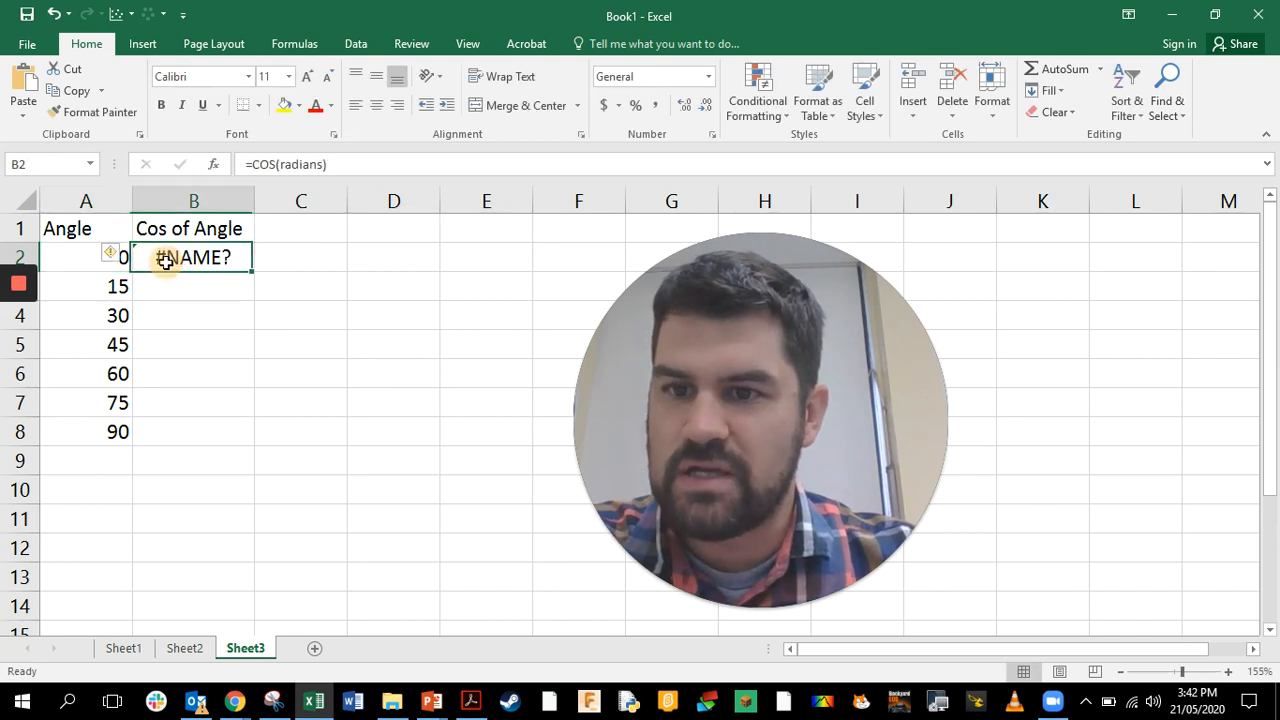
Correct the formula in B2 to =COS(RADIANS(A2)) so it converts the angle in A2
left_click(352, 158)
key("BackSpace")
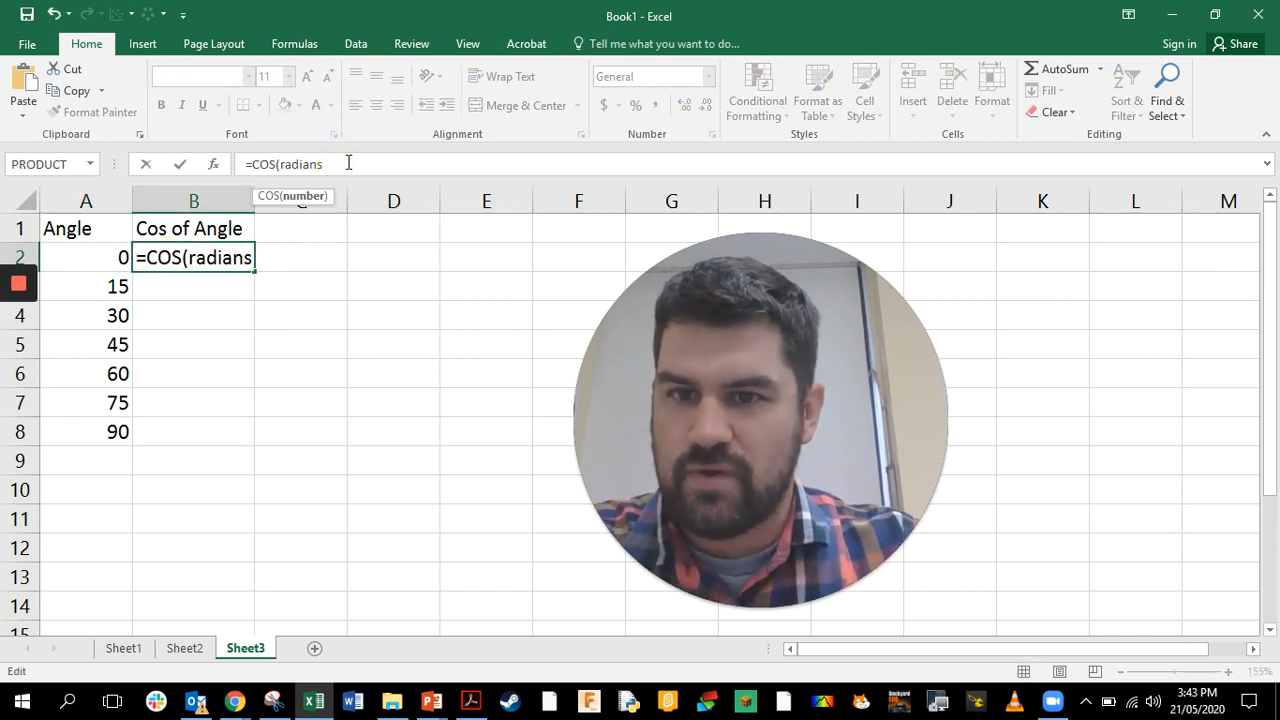
type("(")
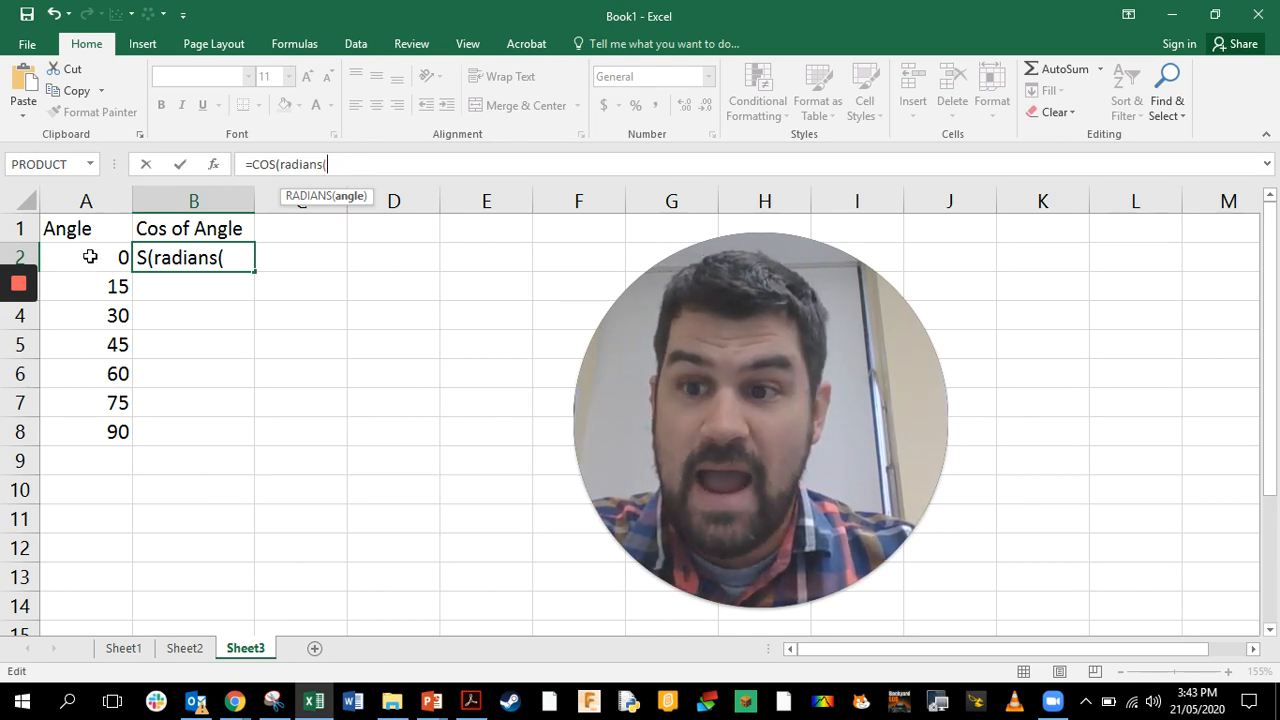
left_click(90, 257)
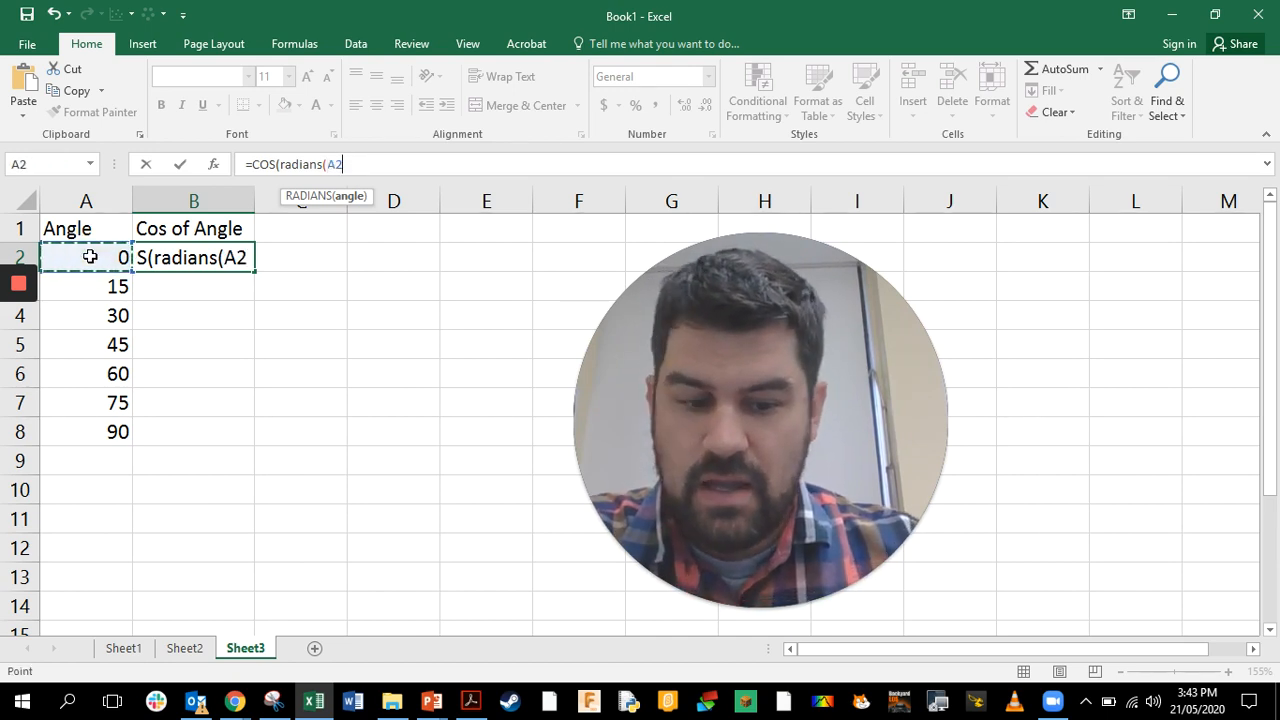
type("))")
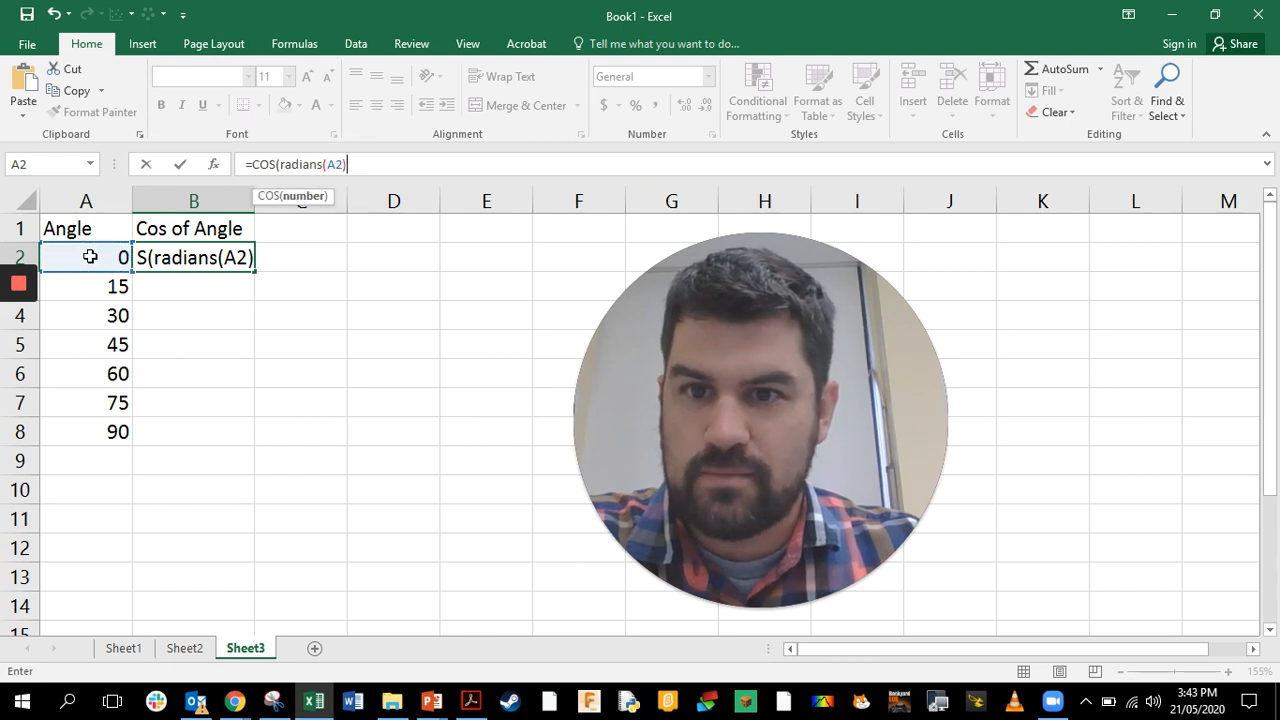
type(")")
key("Return")
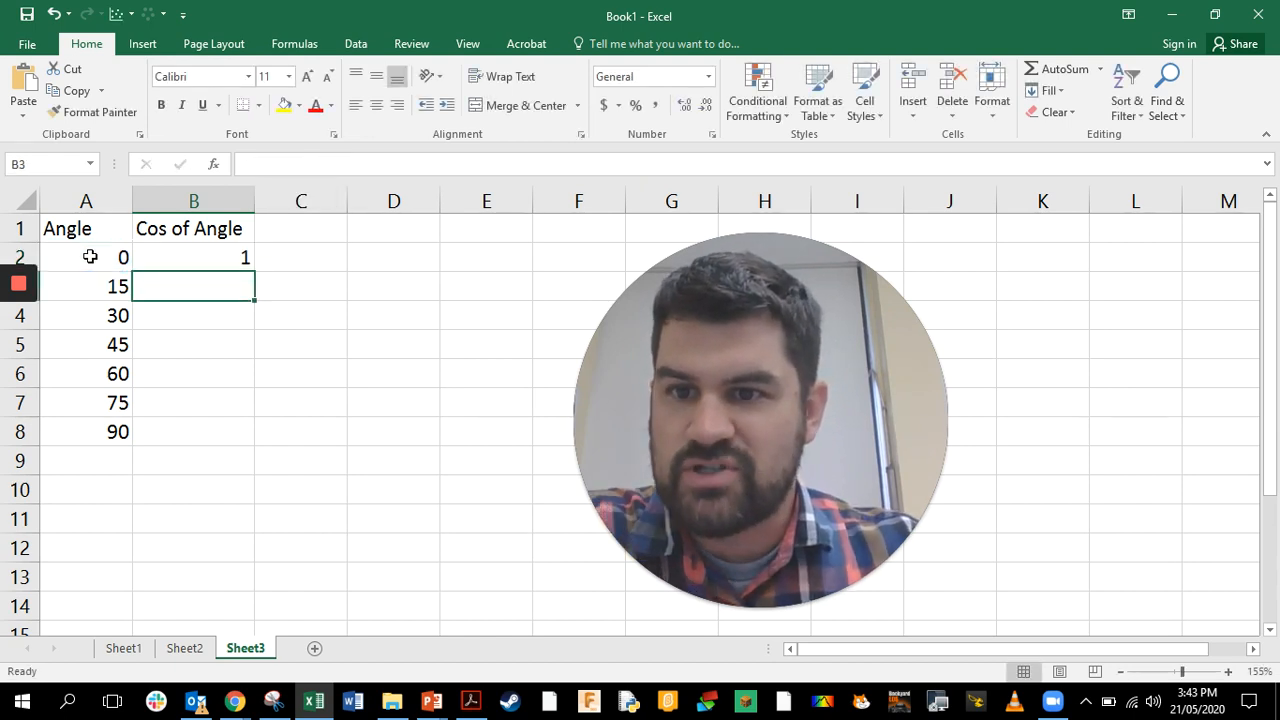
Copy the cosine formula from B2 down through B8
left_click(125, 260)
left_click(147, 259)
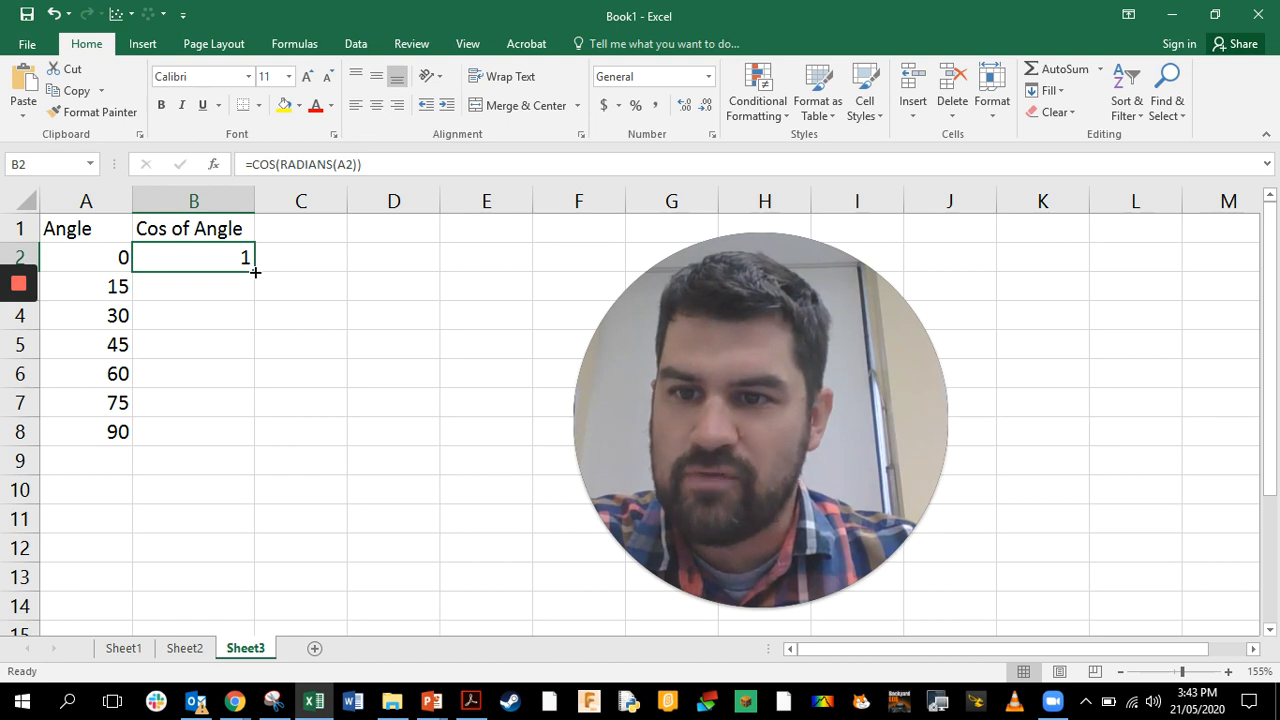
left_click_drag(255, 272, 254, 446)
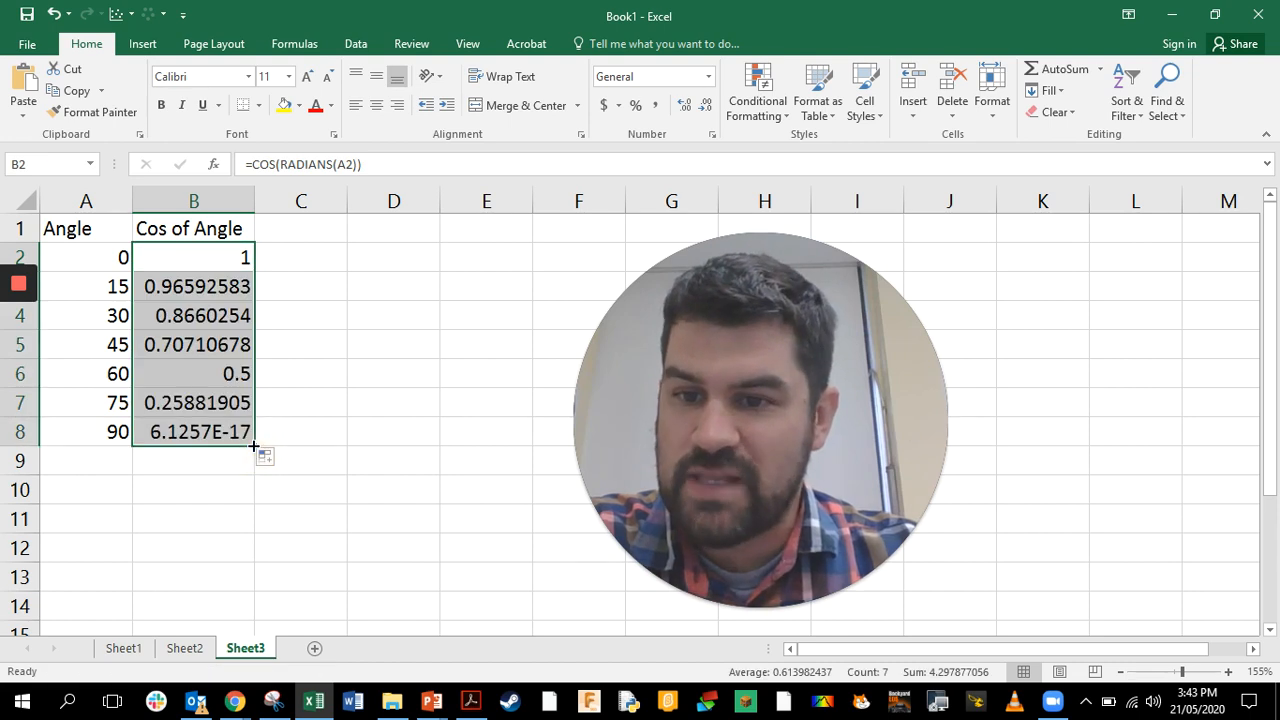
Check the copied cosine formulas for the 15 and 90 degree angles in B3 and B8
left_click(90, 288)
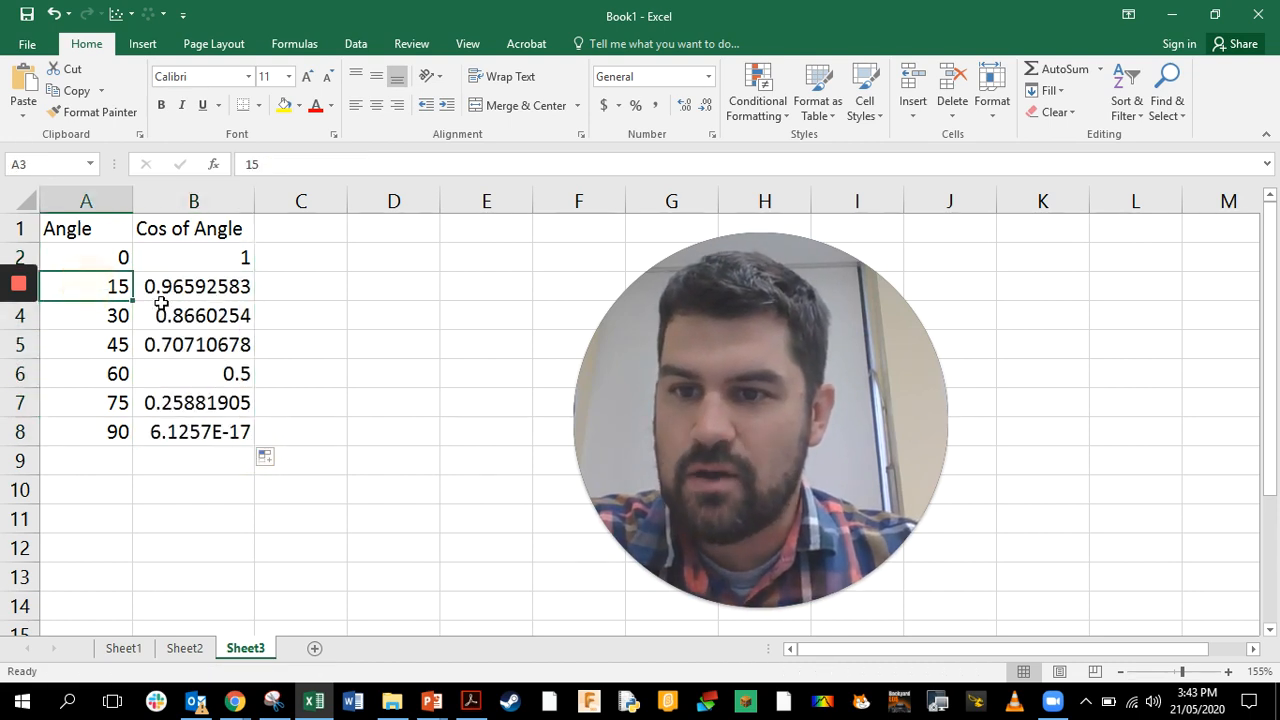
left_click(150, 288)
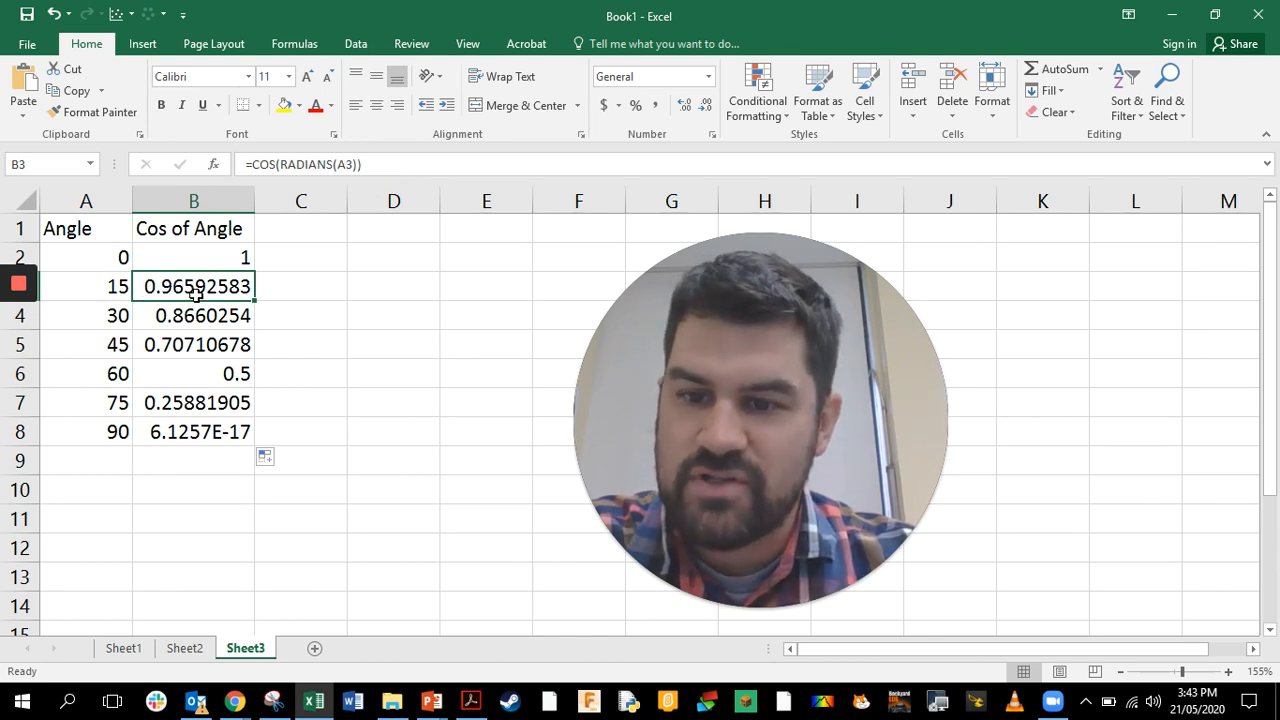
left_click(211, 432)
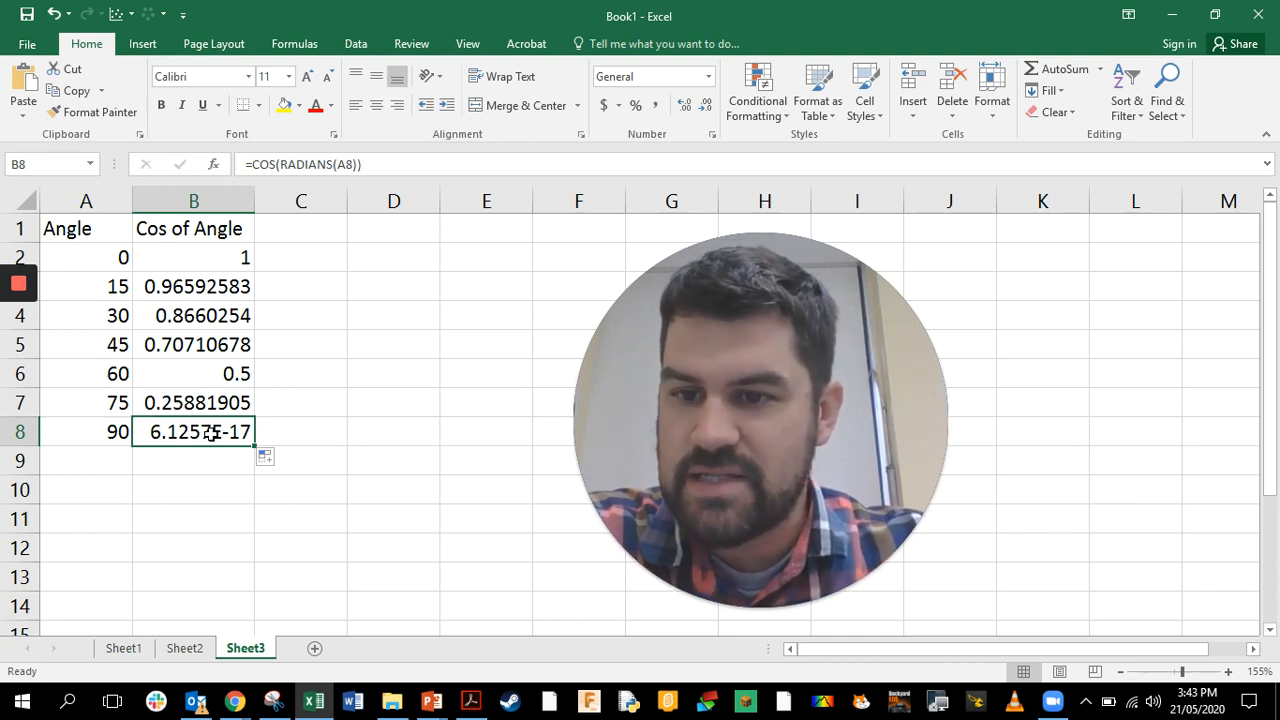
Compare the cosine results in column B for the 90 degree and 0 degree angles
left_click(103, 432)
left_click(158, 437)
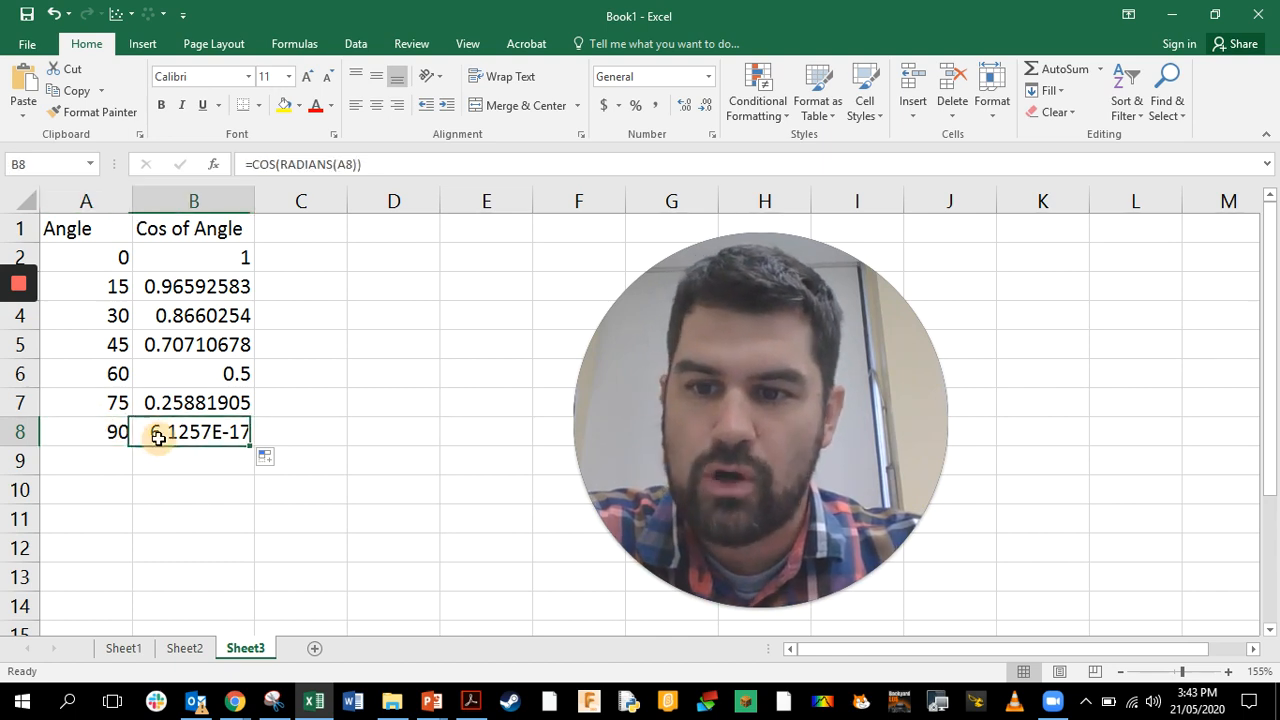
left_click(106, 434)
left_click(170, 437)
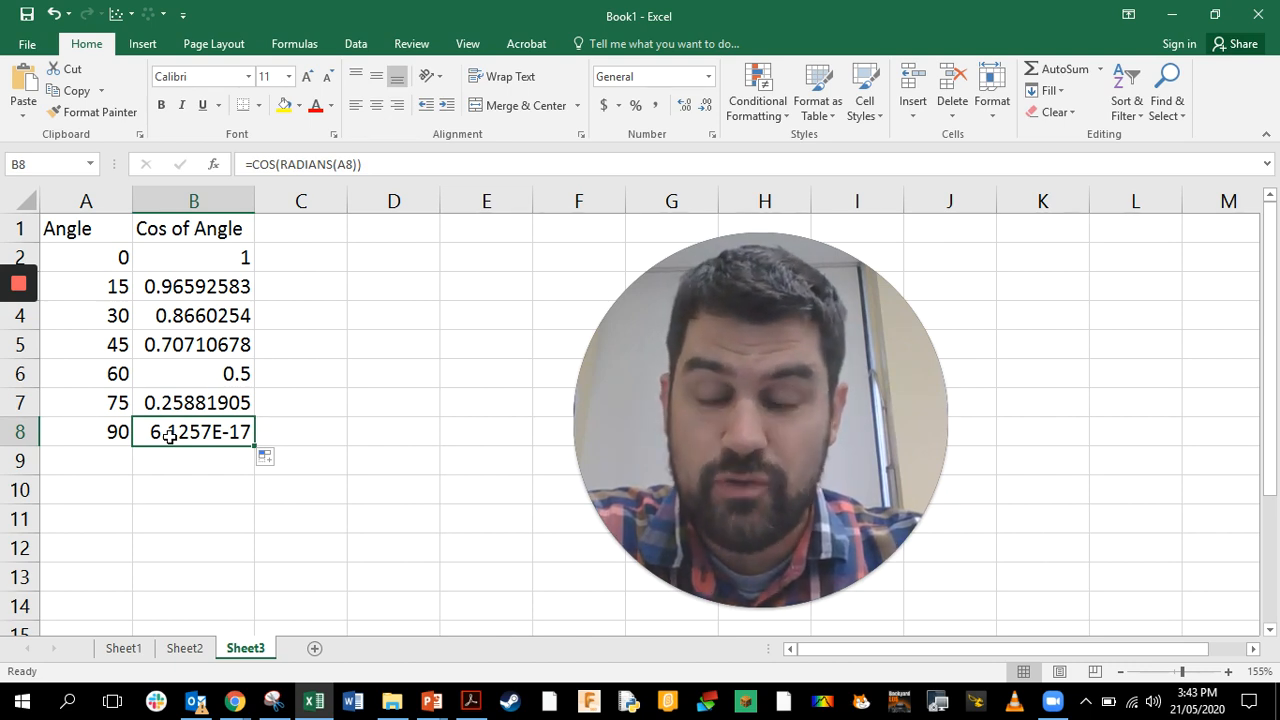
left_click(209, 262)
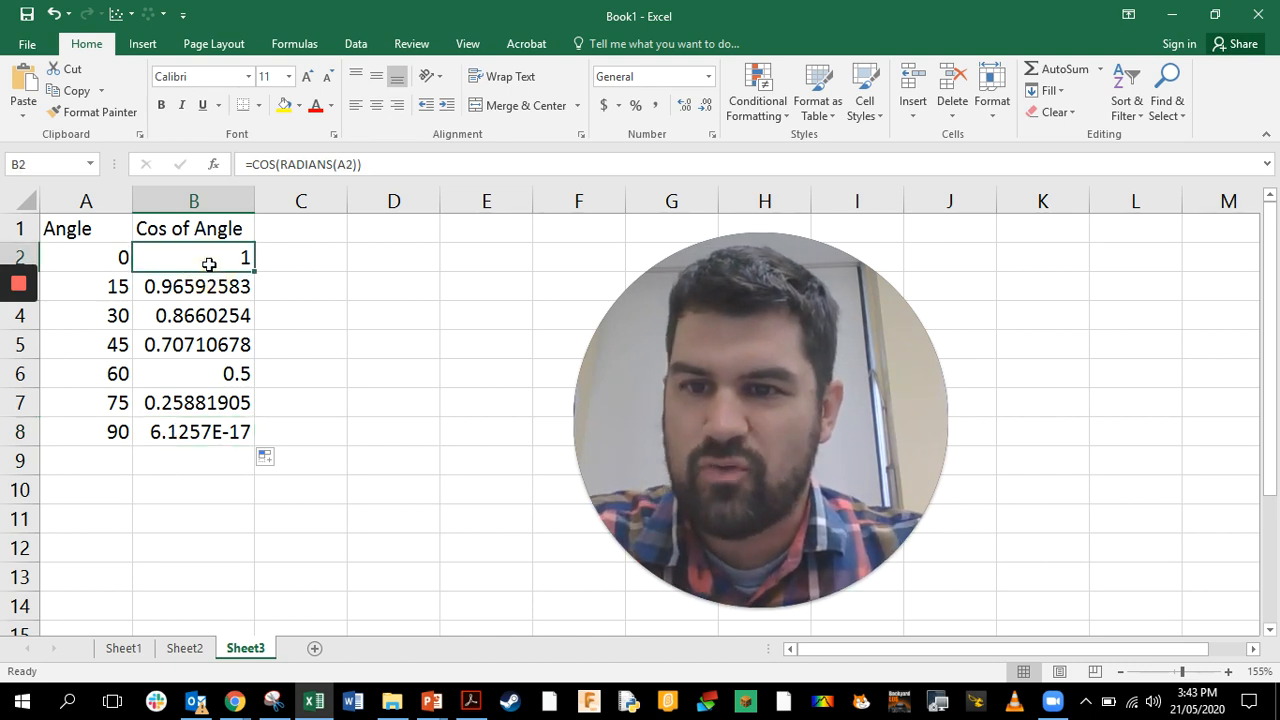
Format column B as Number with 4 decimal places
left_click_drag(187, 231, 182, 427)
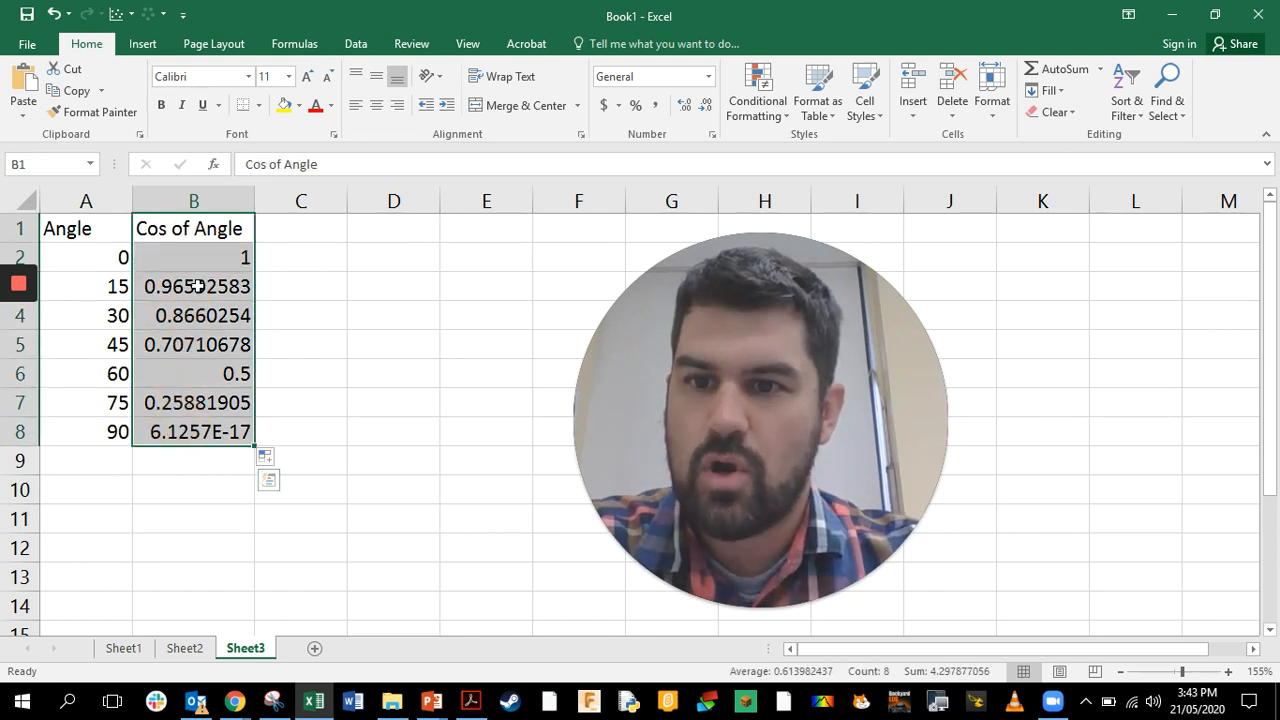
left_click(408, 220)
left_click(213, 191)
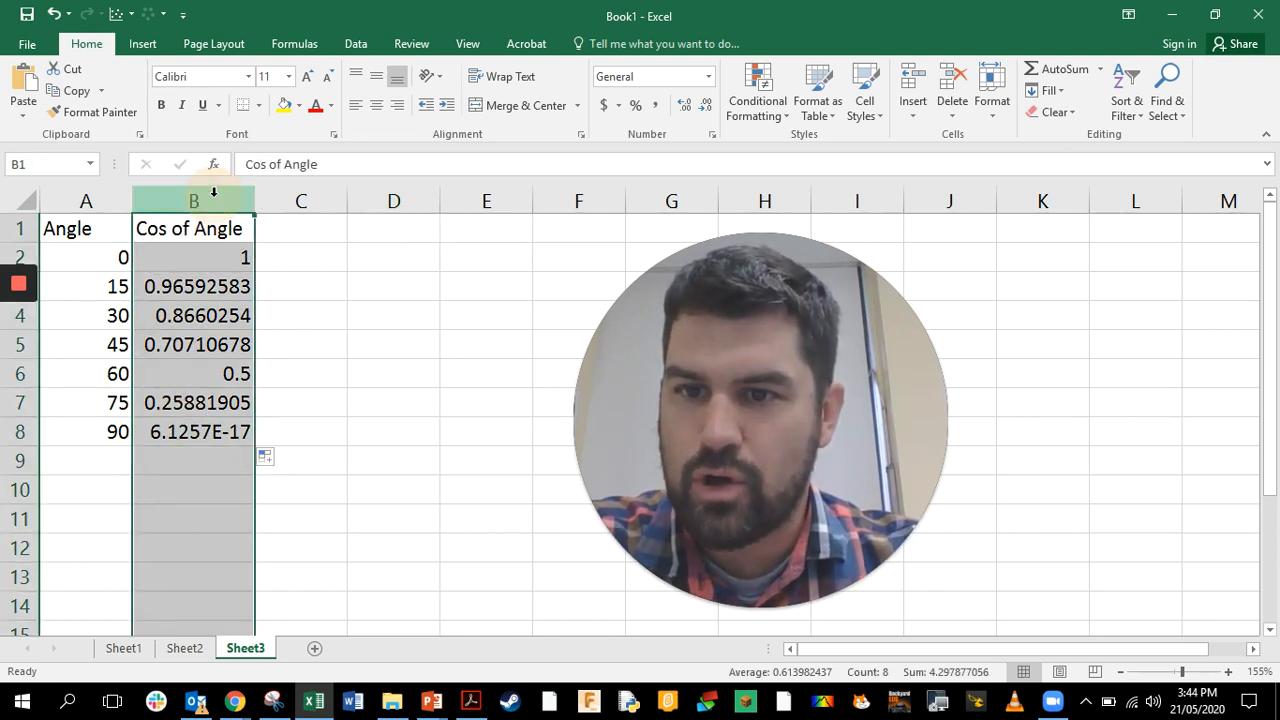
right_click(211, 201)
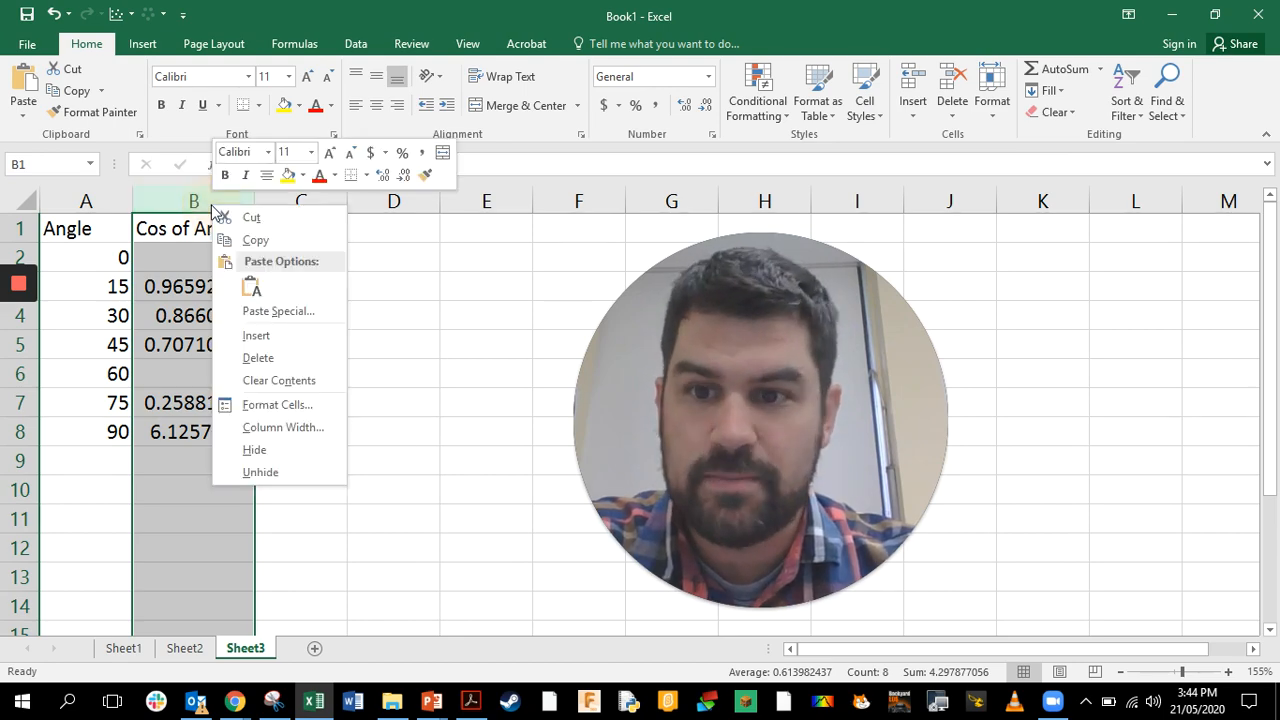
left_click(272, 404)
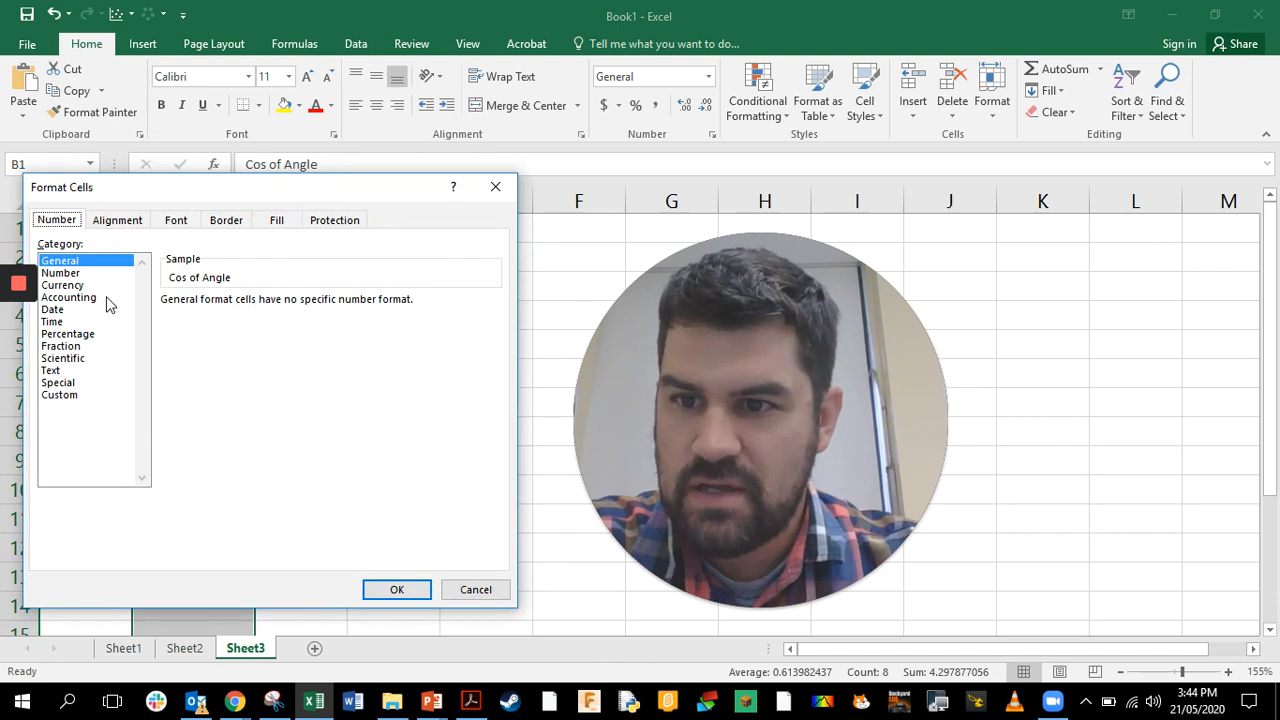
left_click(78, 273)
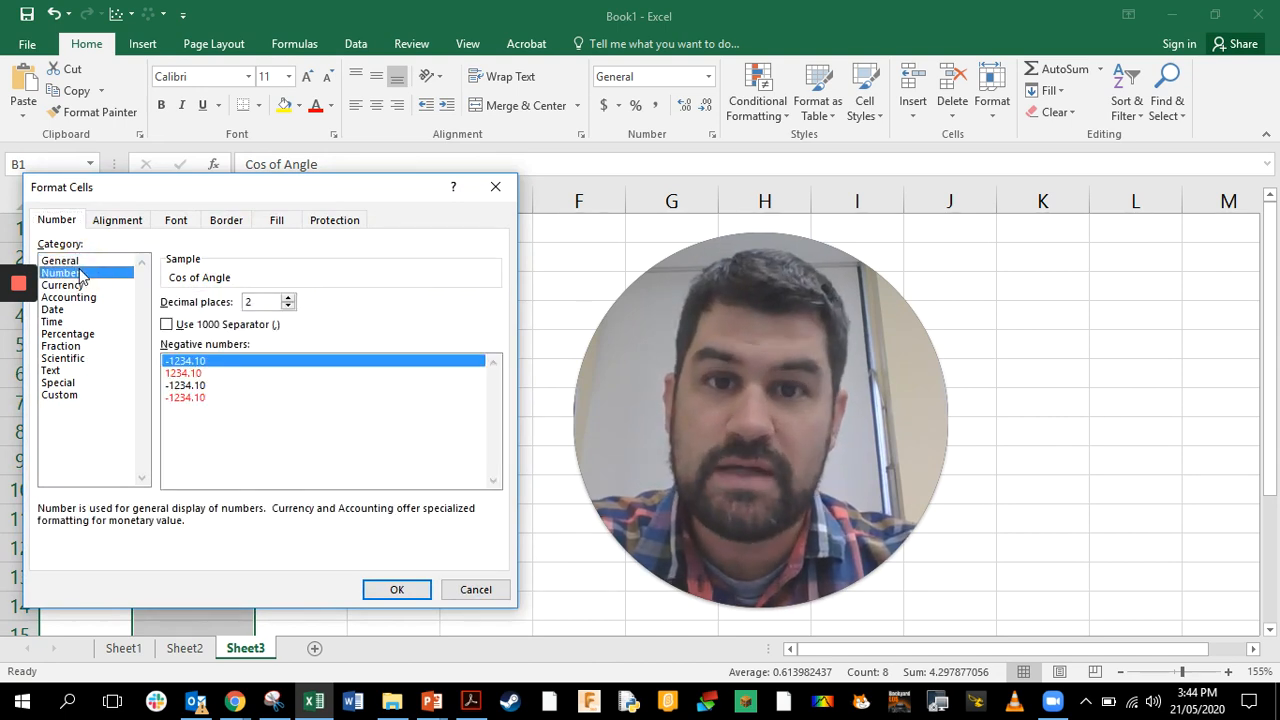
left_click(288, 298)
left_click(288, 298)
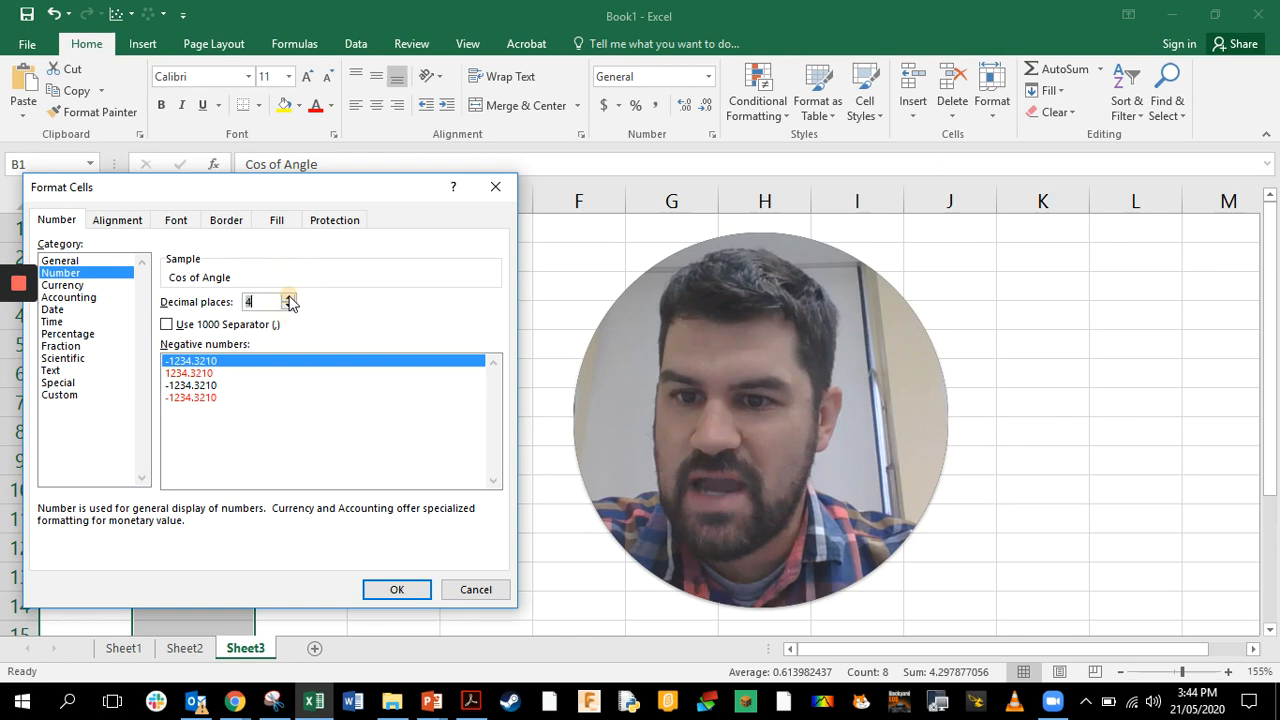
left_click(390, 590)
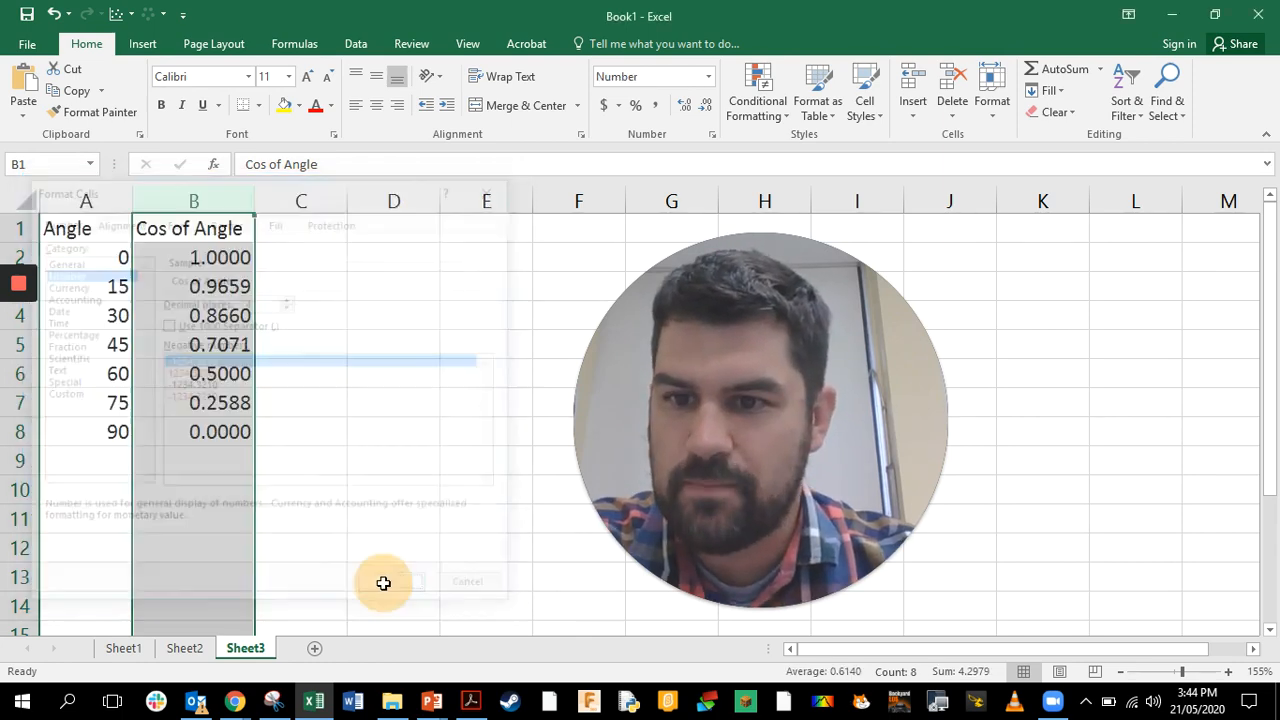
Review the reformatted cosine values from B3 down to B8
left_click(198, 288)
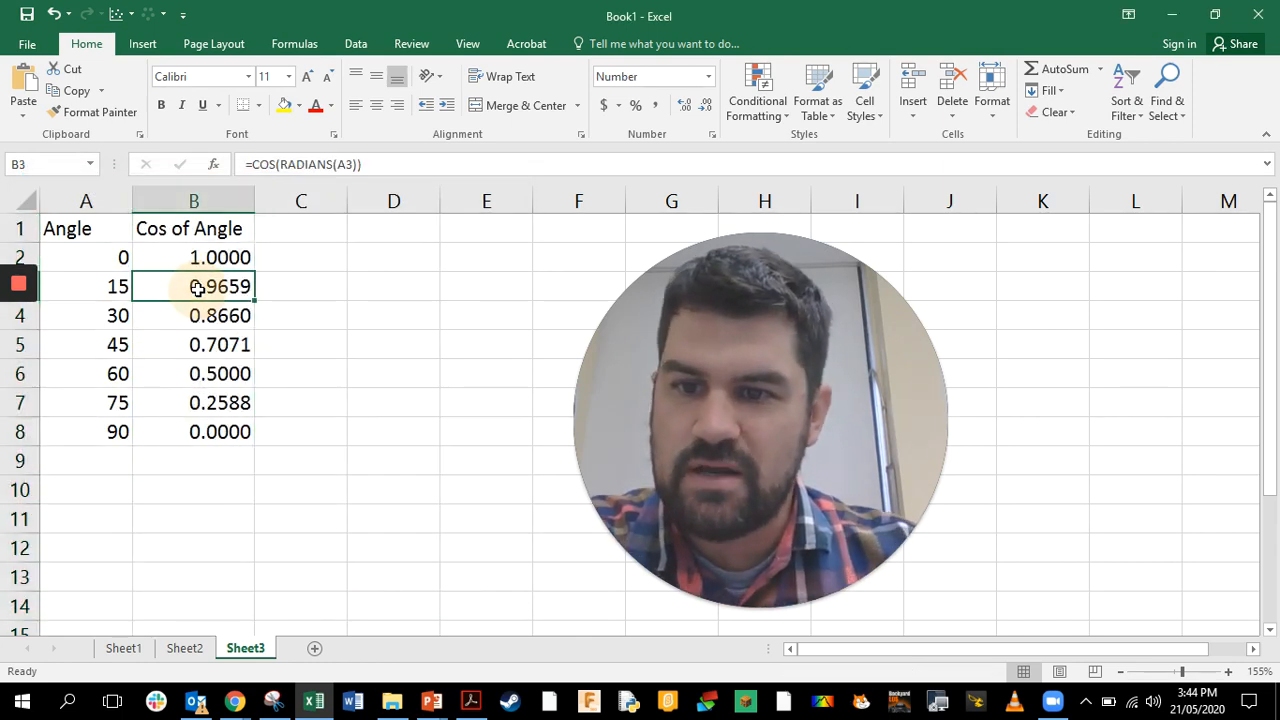
key("Down")
key("Down")
key("Down")
key("Down")
key("Down")
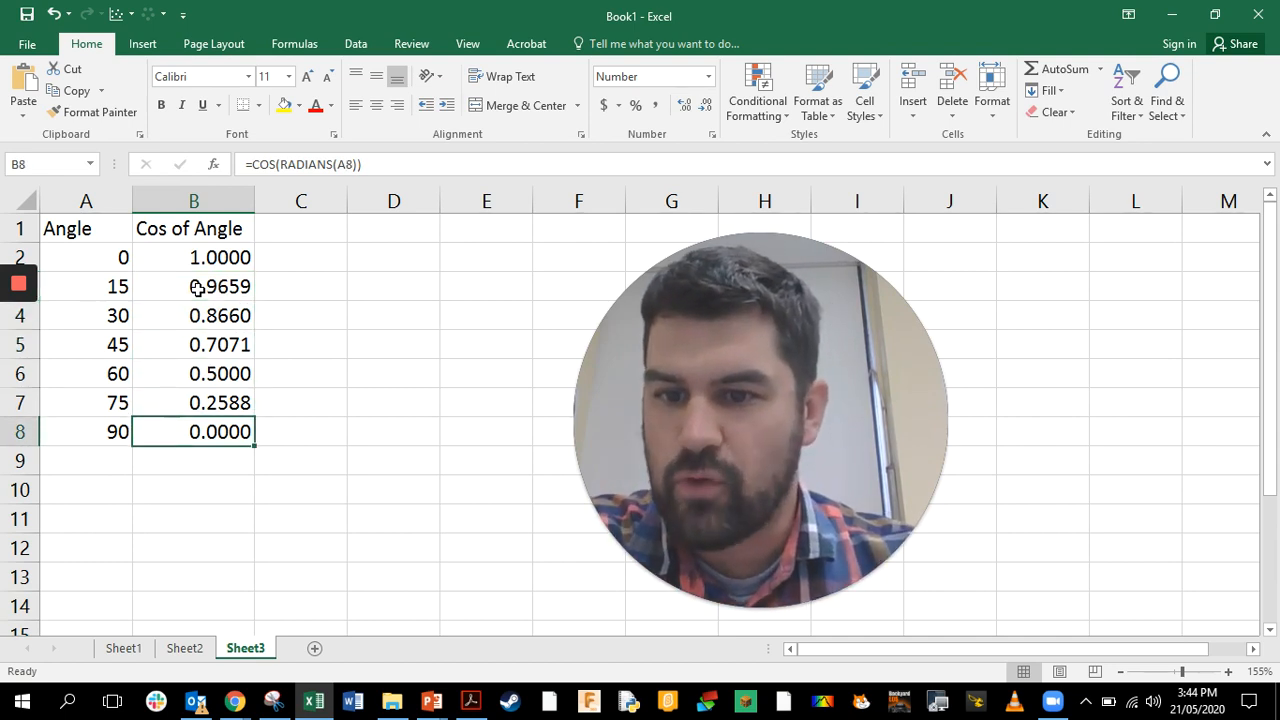
key("Right")
key("Left")
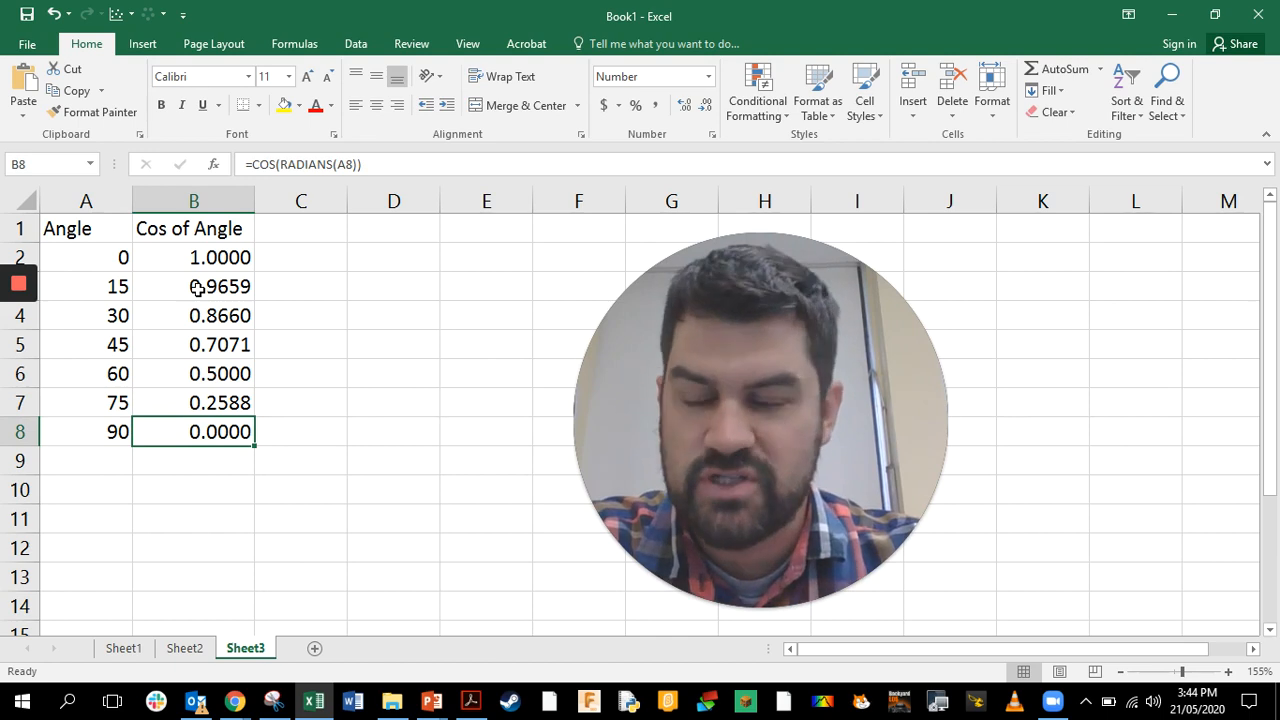
Add the header "Cos^2 of Angle" in C1 and widen column C to fit it
left_click(276, 233)
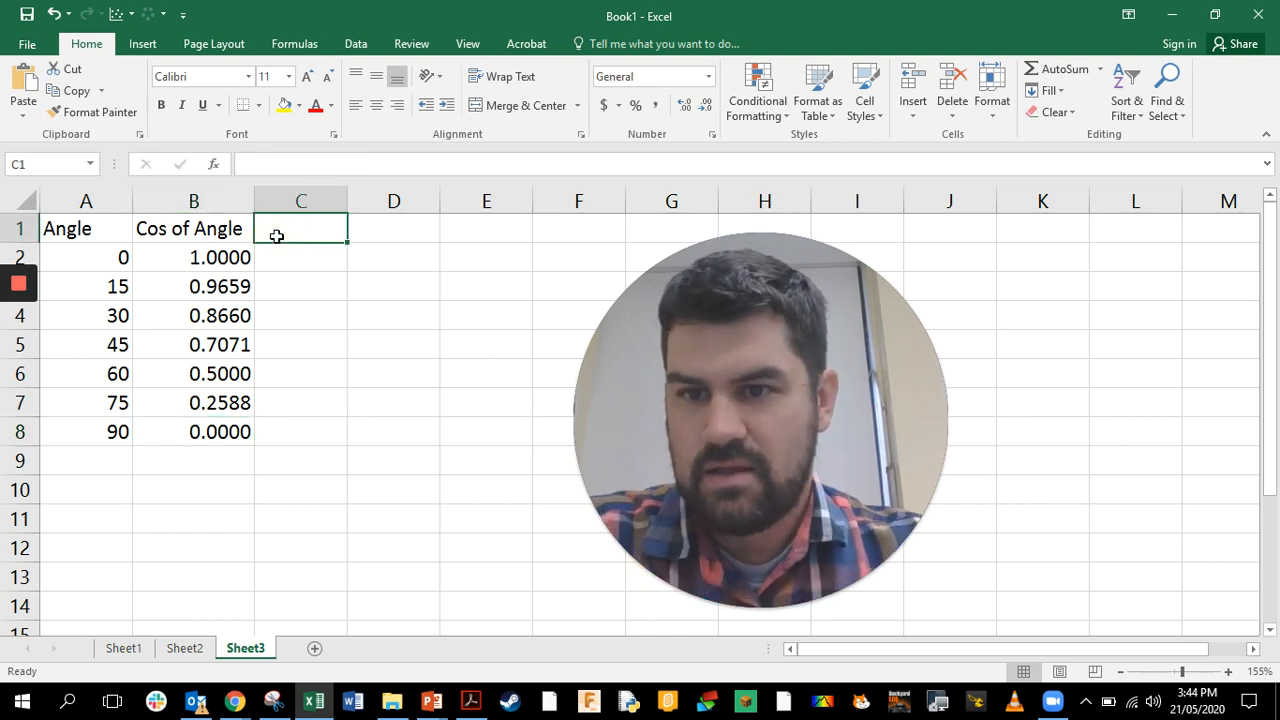
type("Cos")
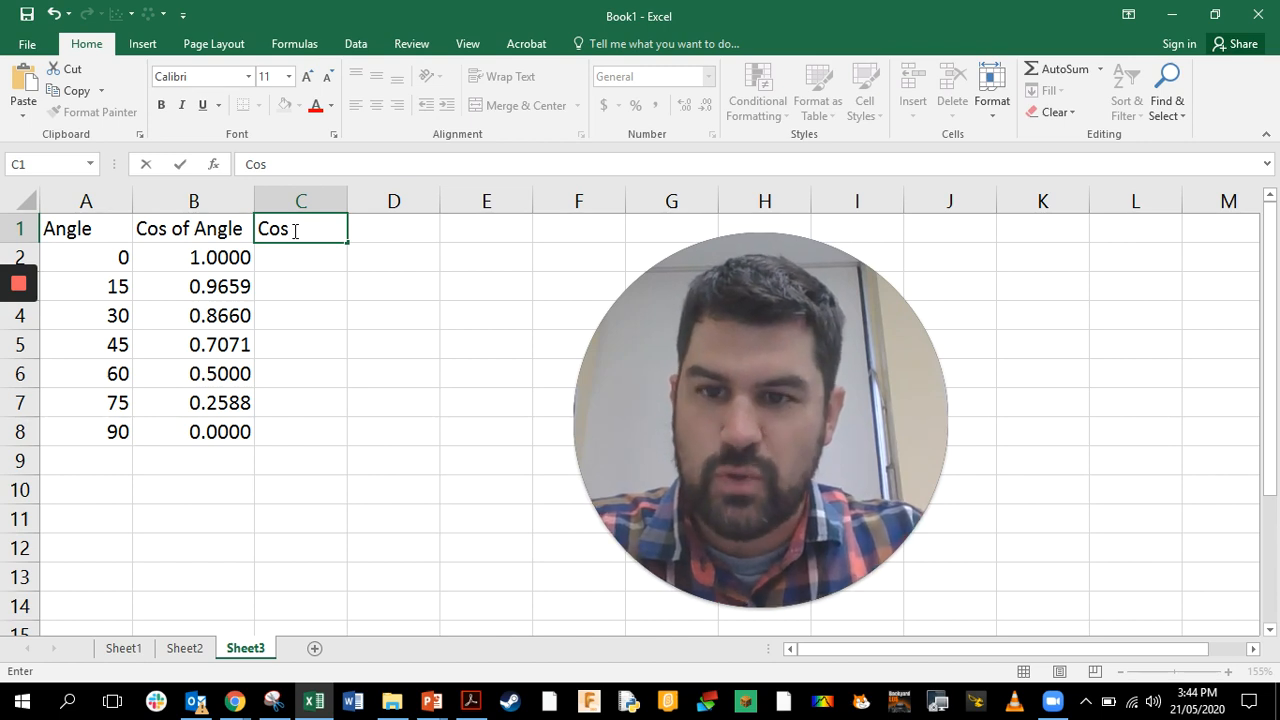
type("^")
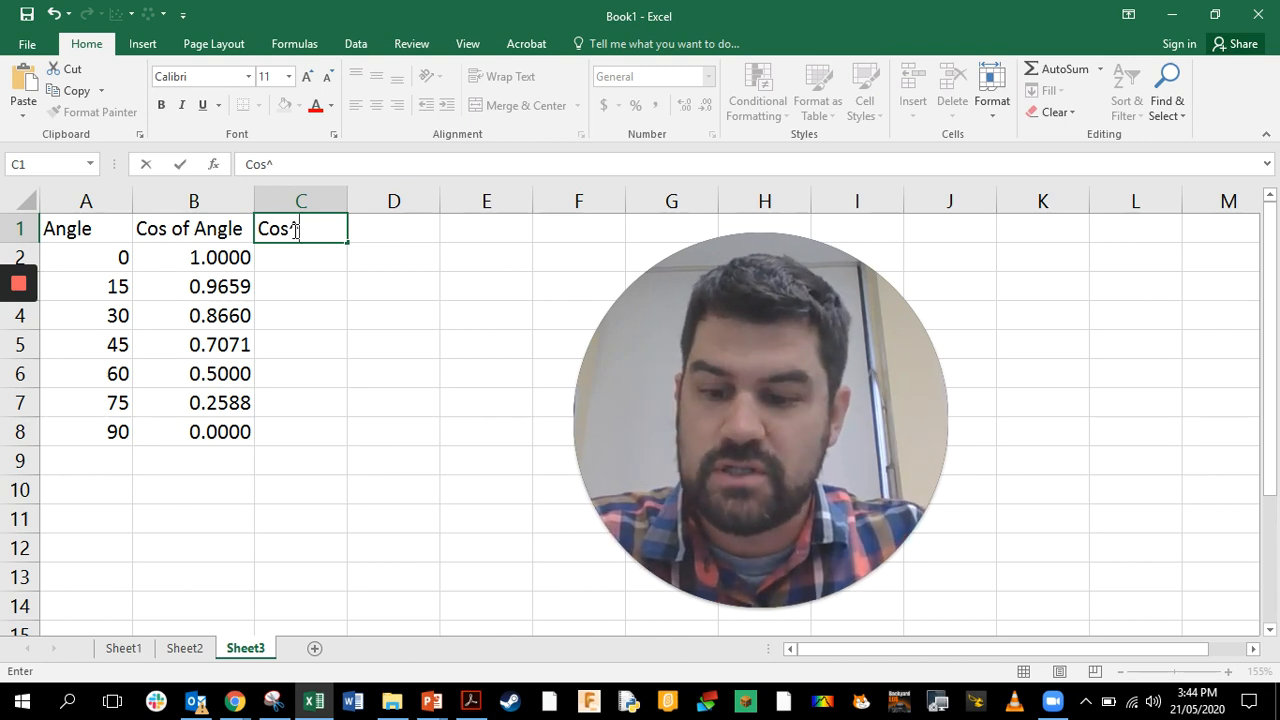
type("2")
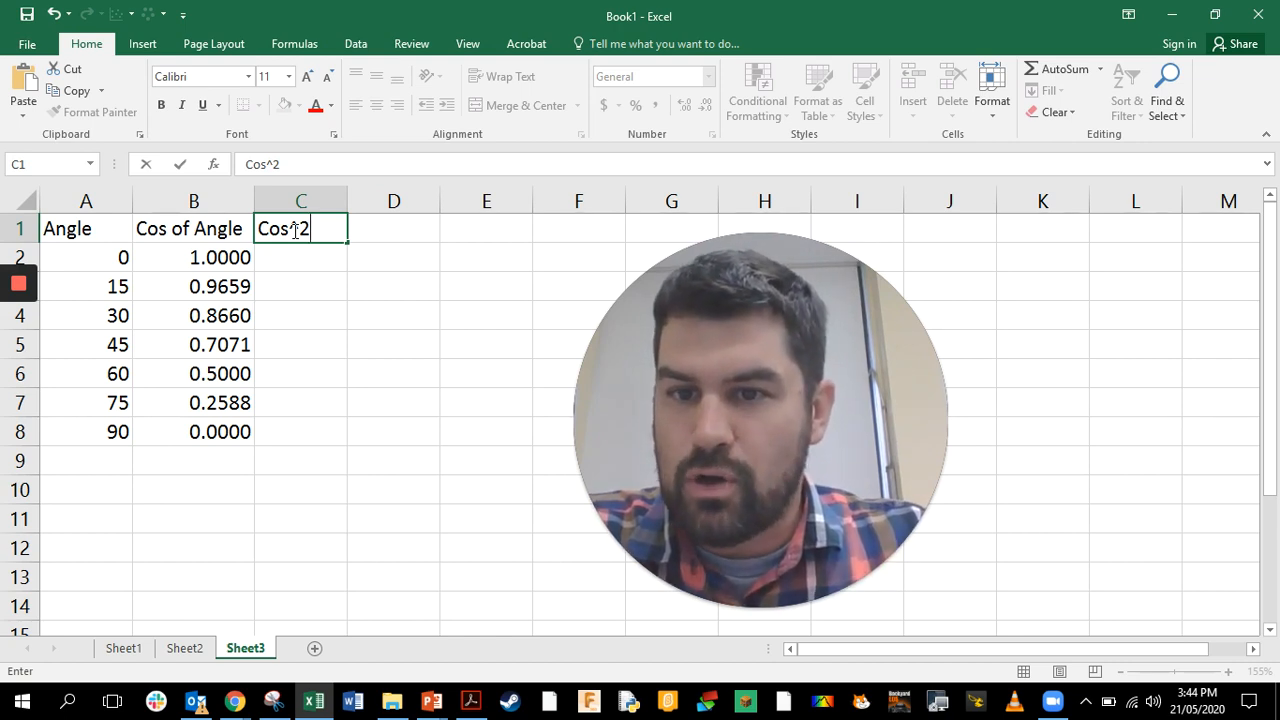
type("o")
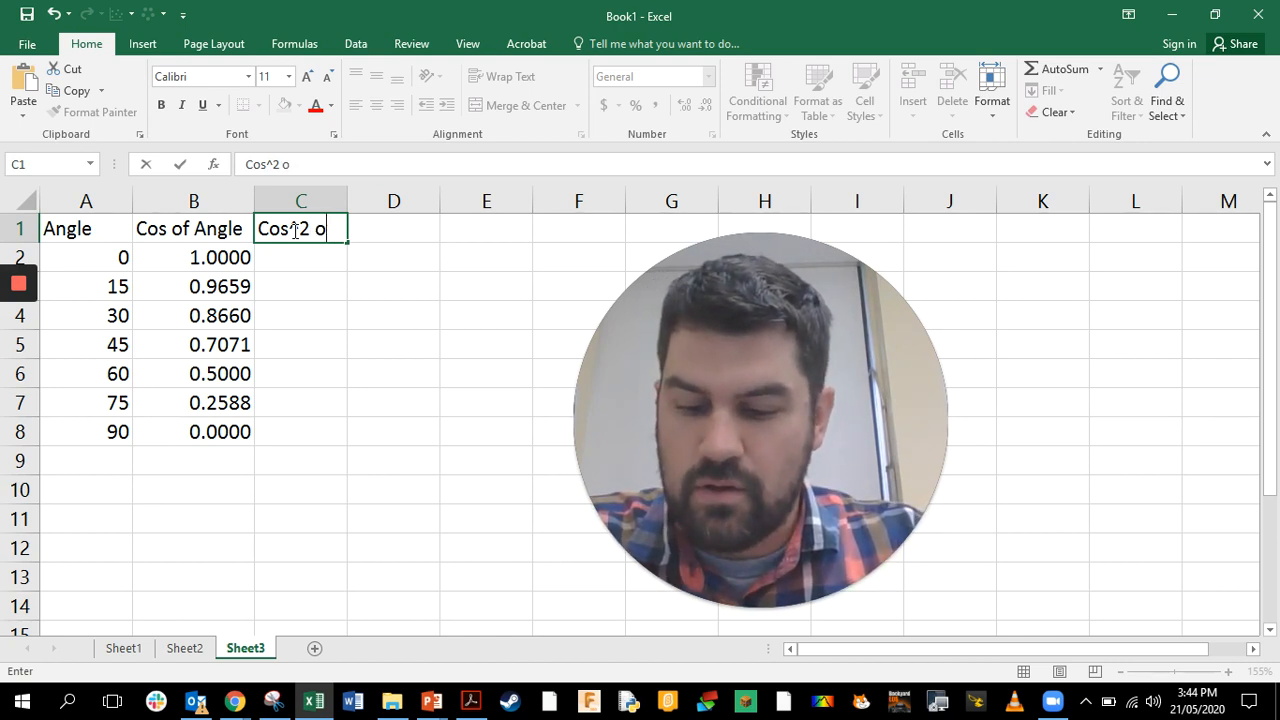
type("f Angkle")
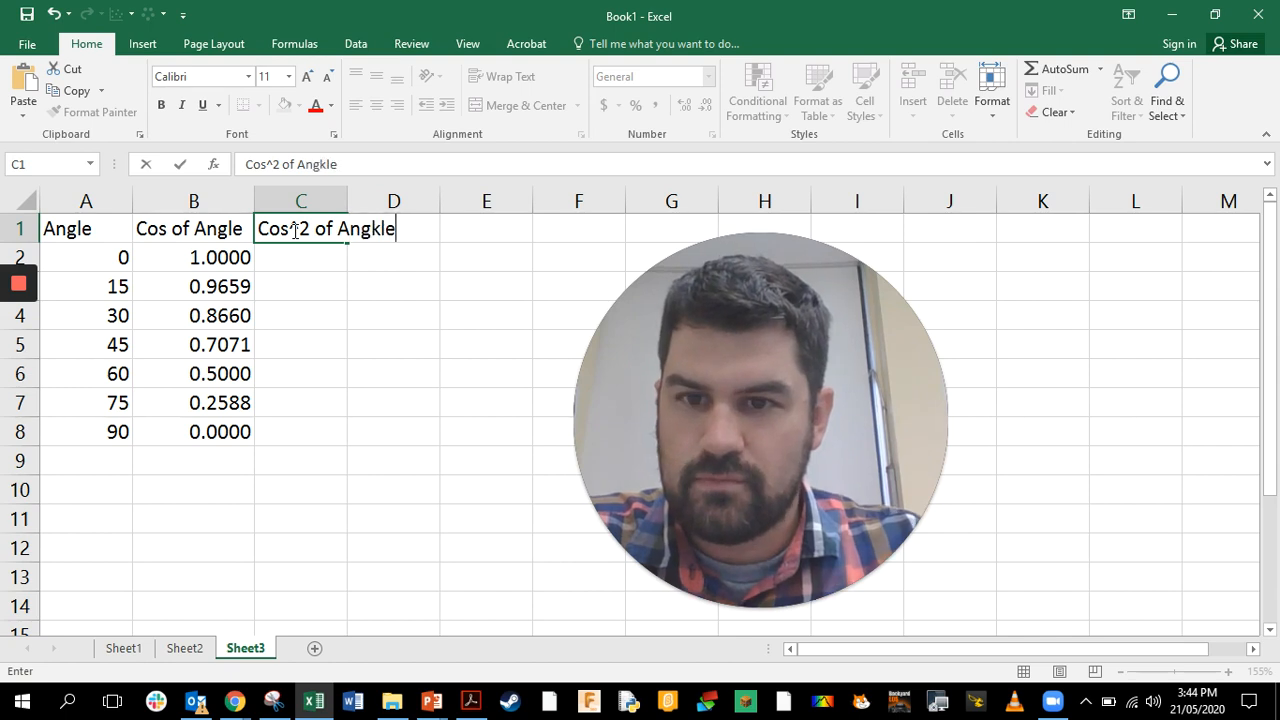
key("BackSpace")
key("BackSpace")
key("BackSpace")
type("le")
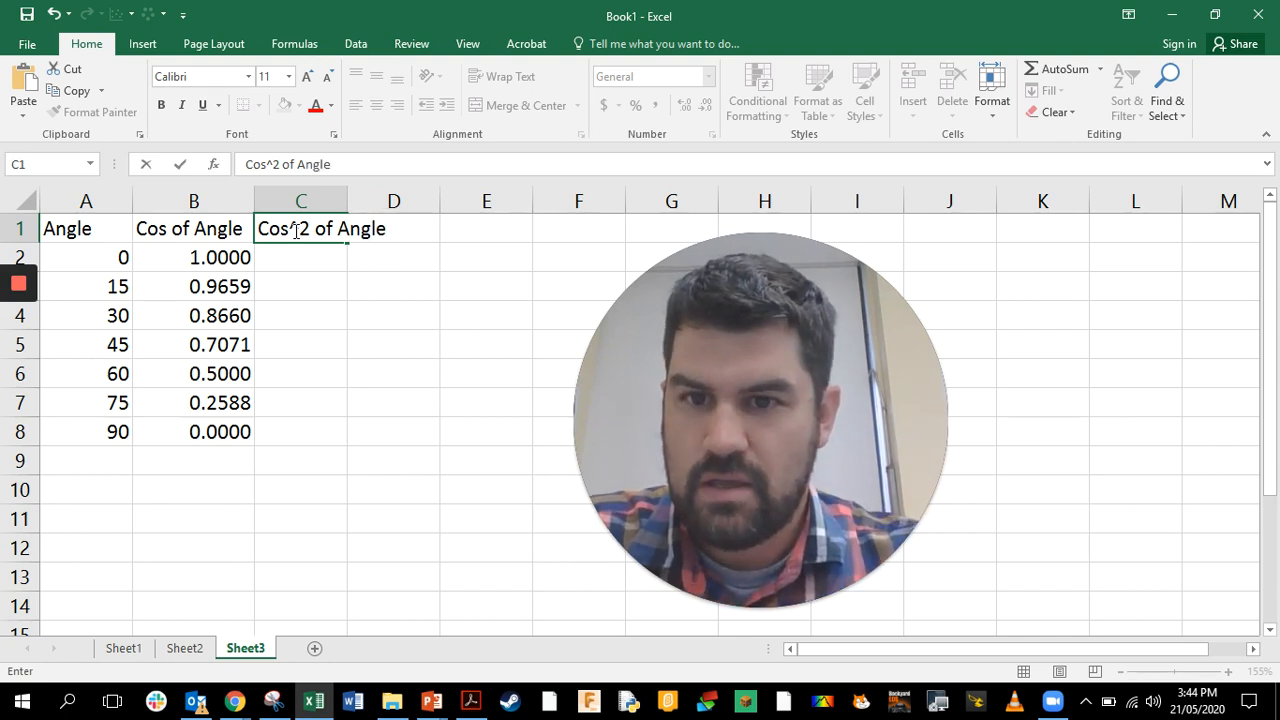
left_click(374, 302)
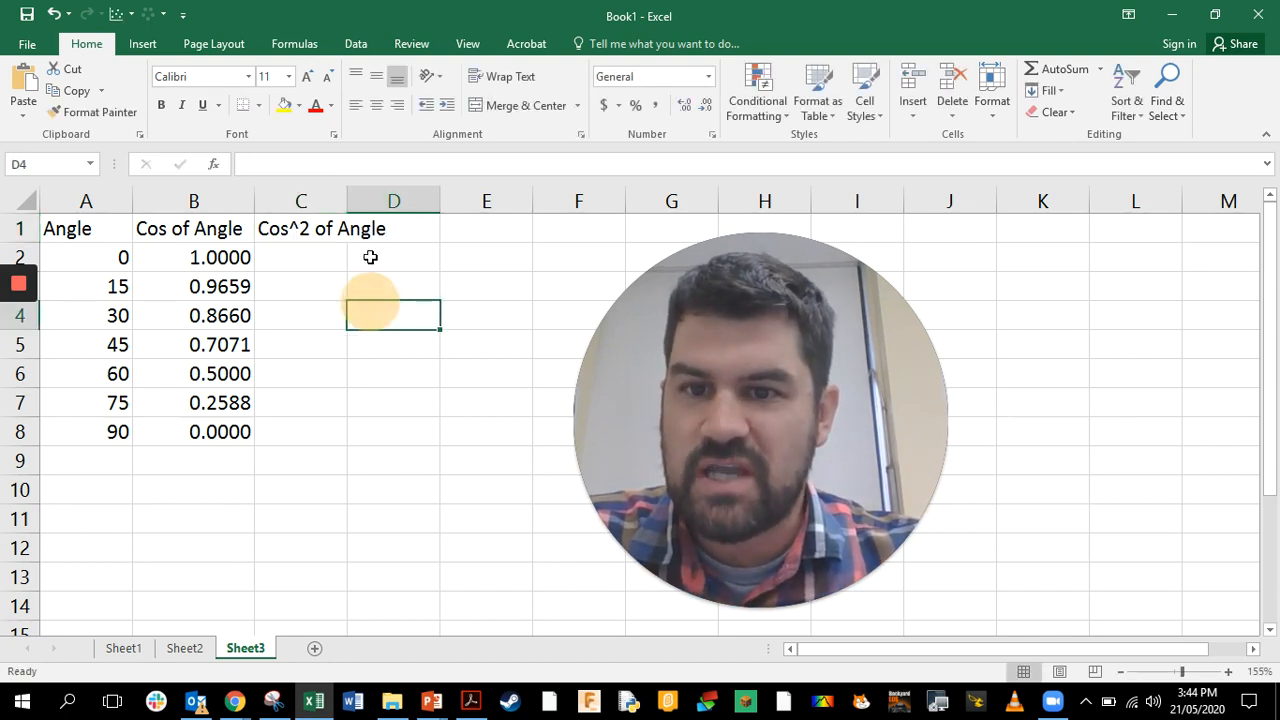
double_click(351, 201)
Enter the formula =B2^2 in C2 to square the cosine of the first angle
left_click(323, 262)
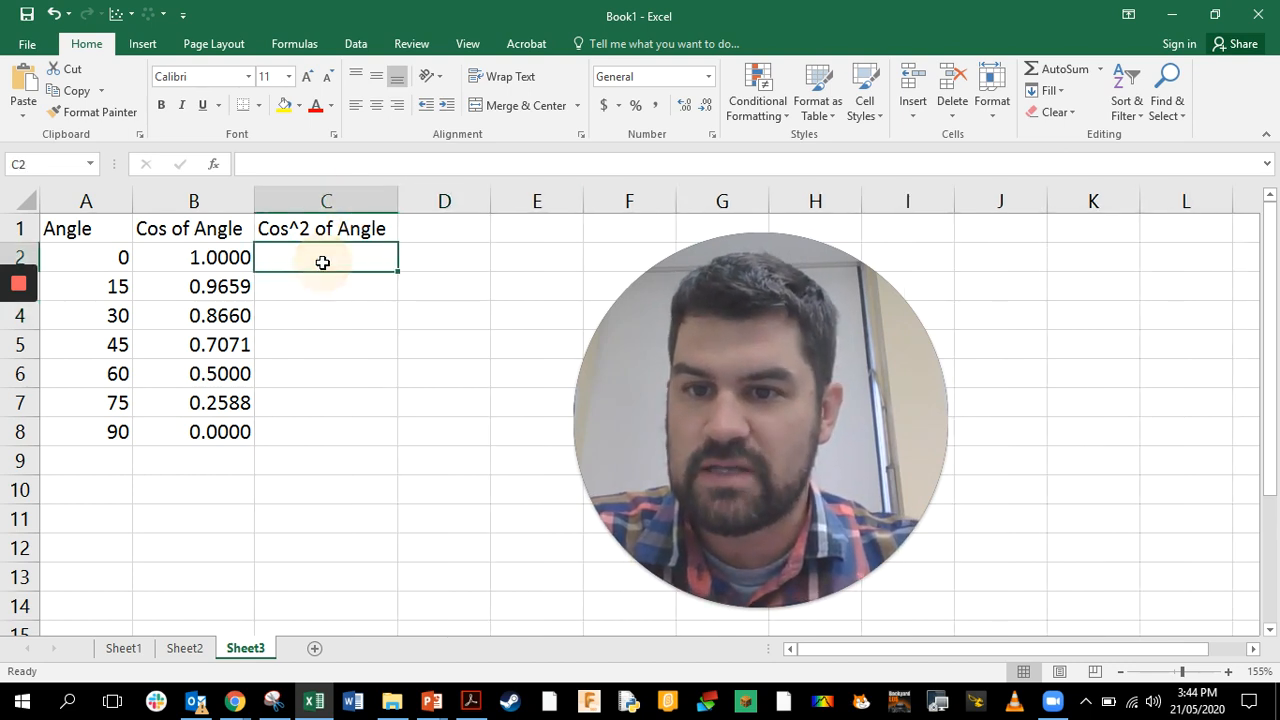
left_click(231, 267)
left_click(302, 264)
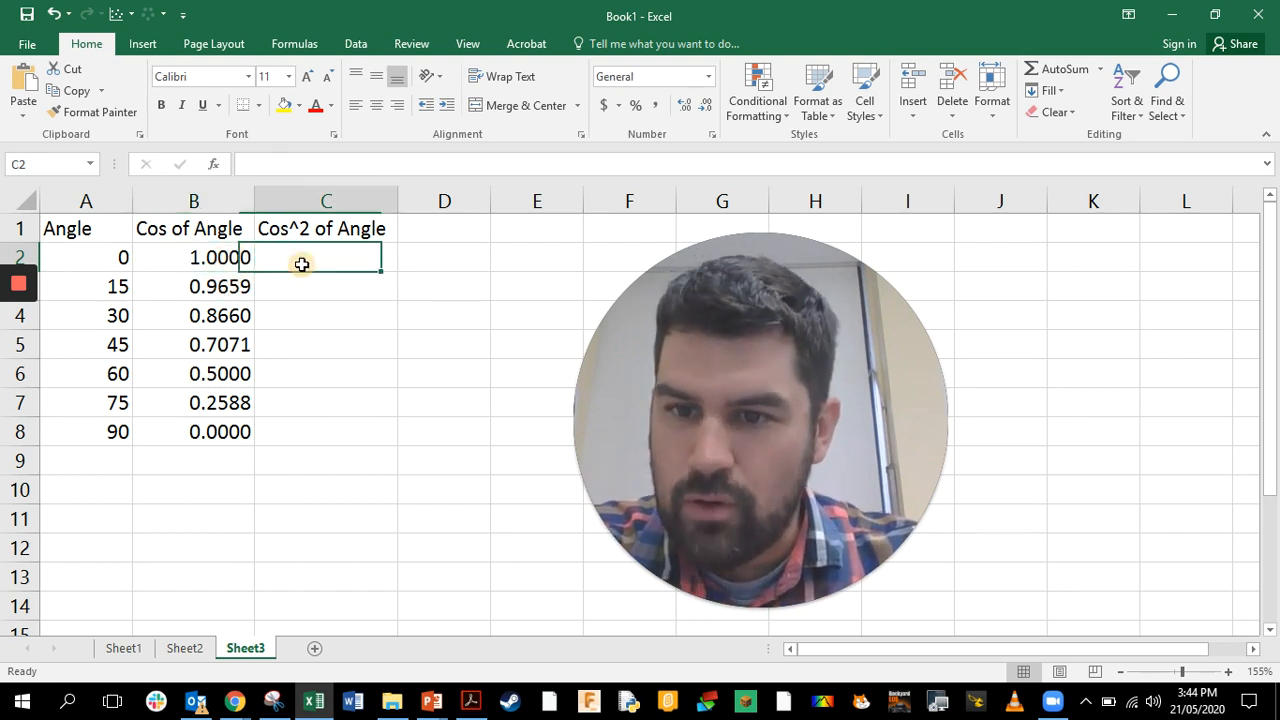
left_click(210, 303)
left_click(334, 307)
left_click(334, 256)
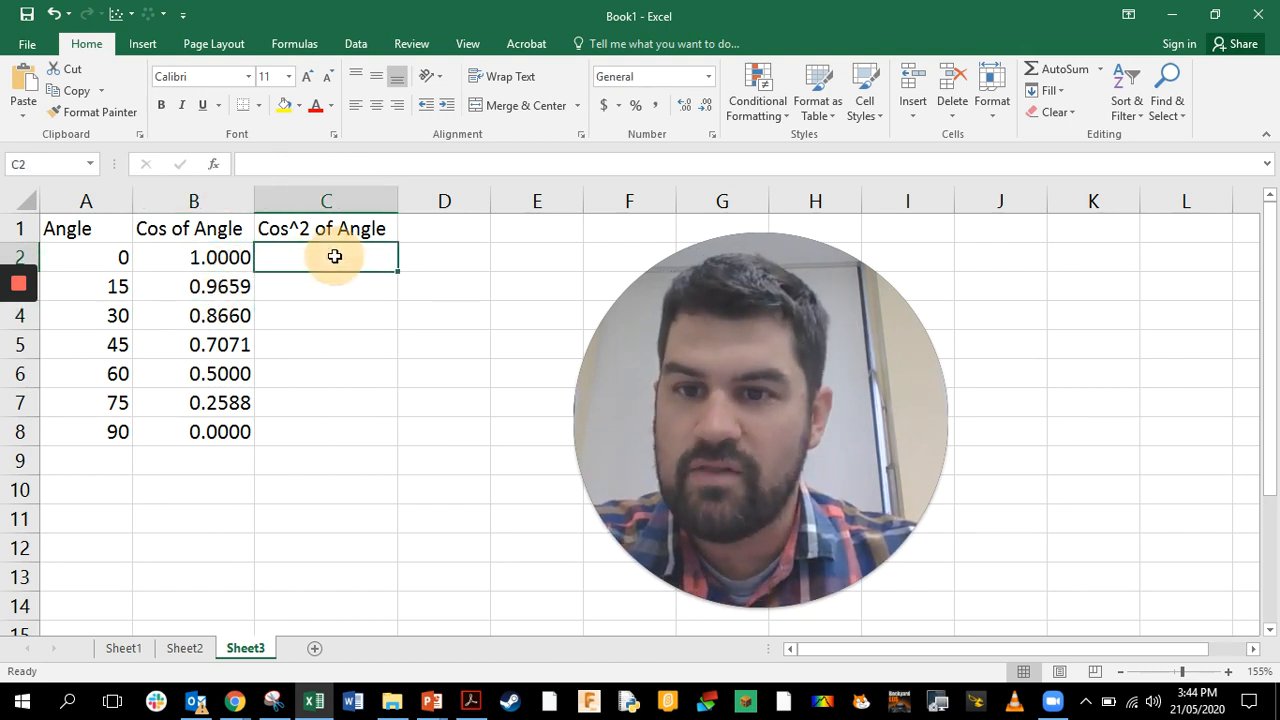
left_click(276, 164)
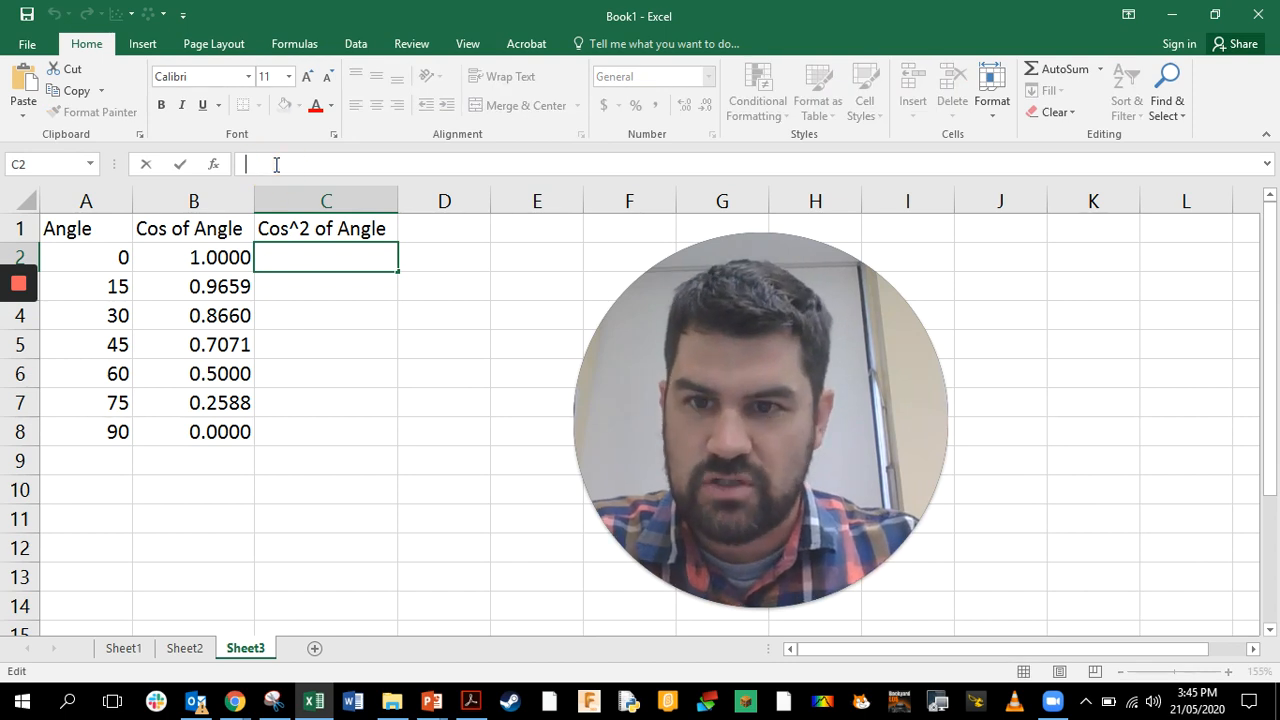
type("=")
left_click(192, 257)
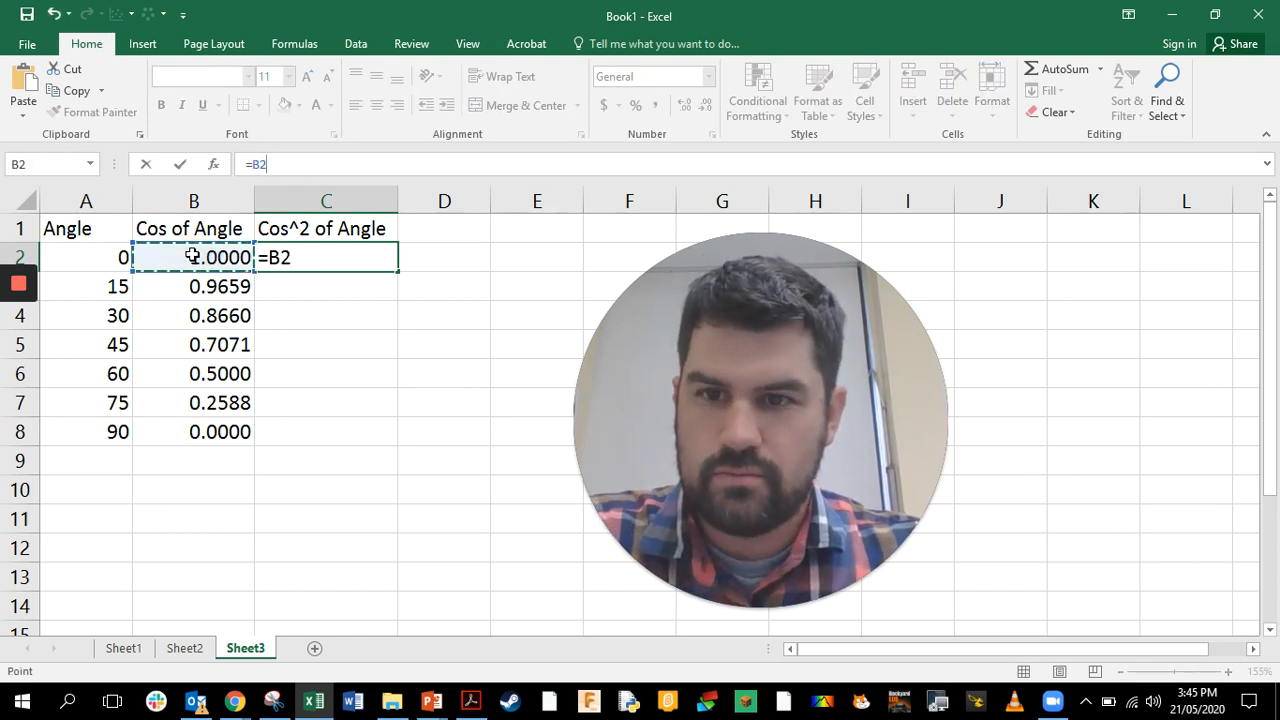
type("^2")
key("Return")
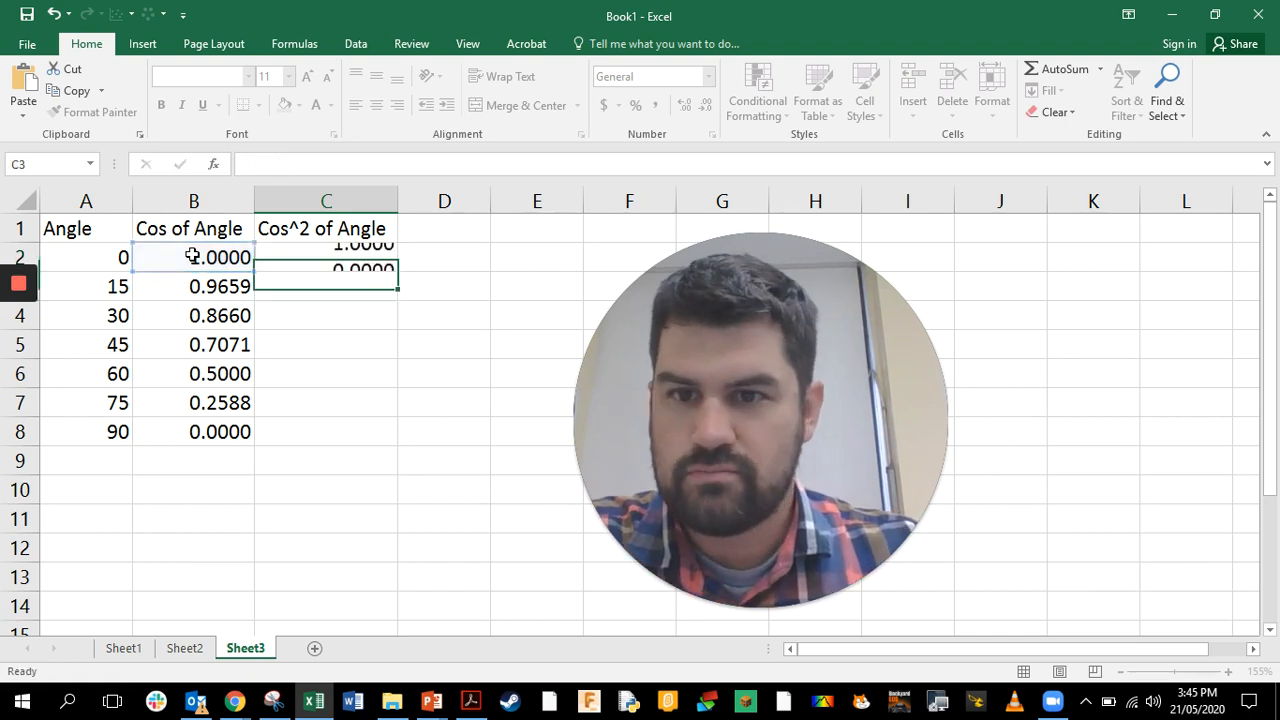
Copy the squared cosine formula from C2 down through C8 and check the 60 degree row
left_click(309, 262)
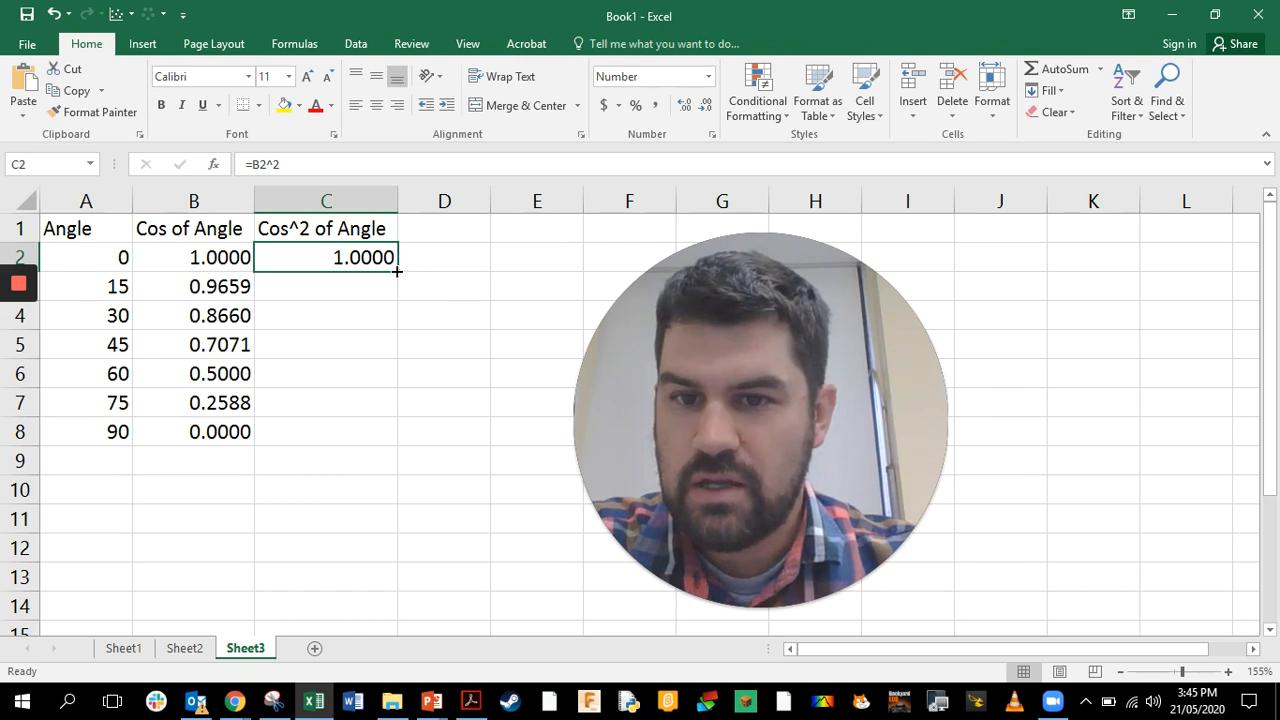
left_click_drag(397, 271, 396, 442)
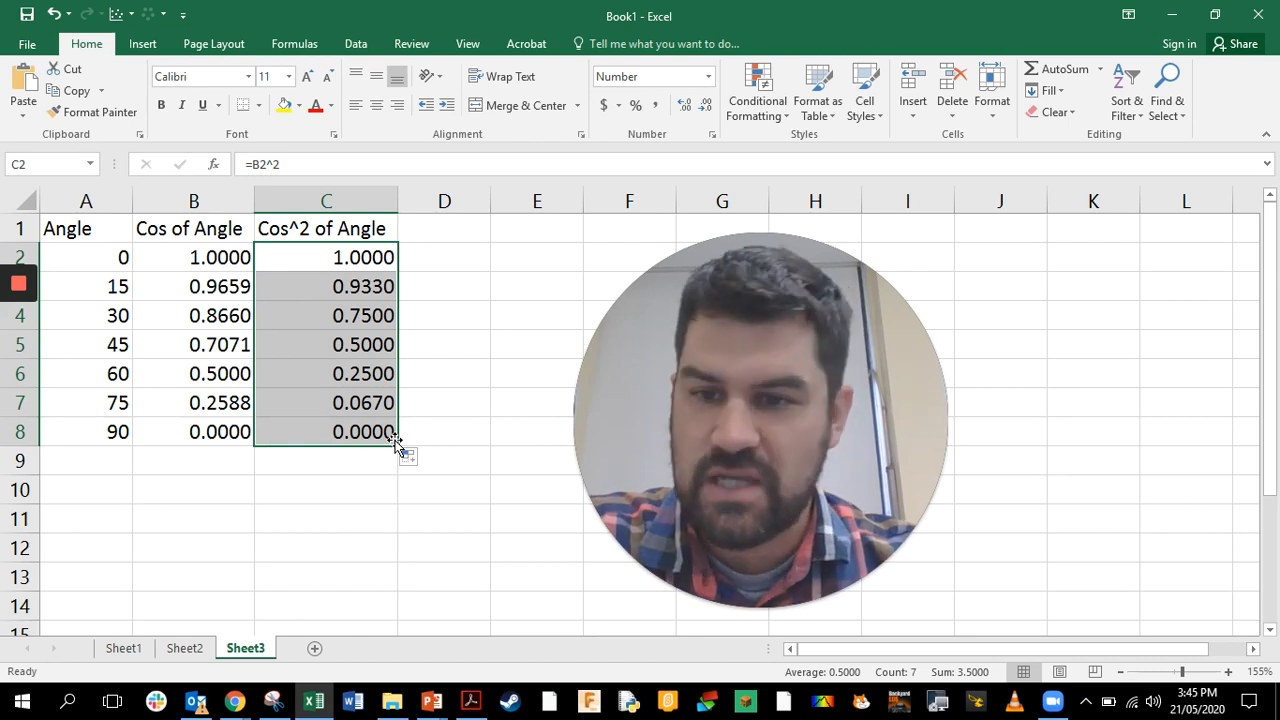
left_click(116, 372)
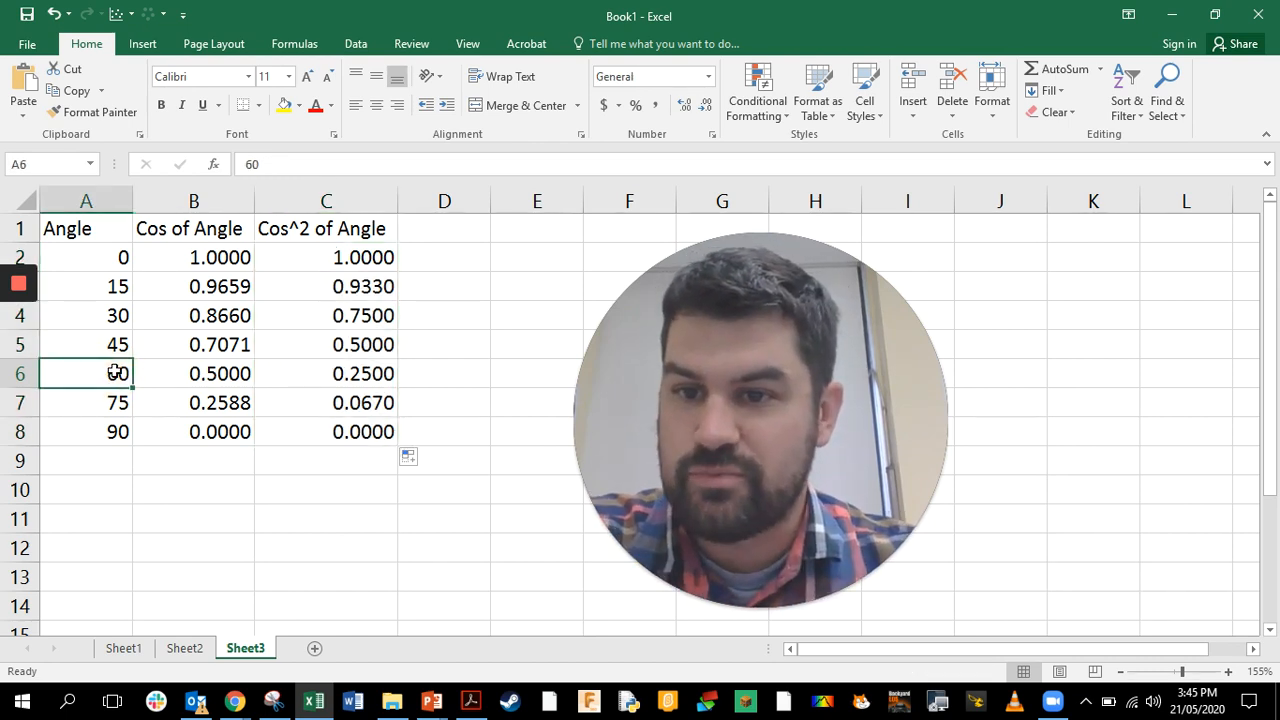
key("Right")
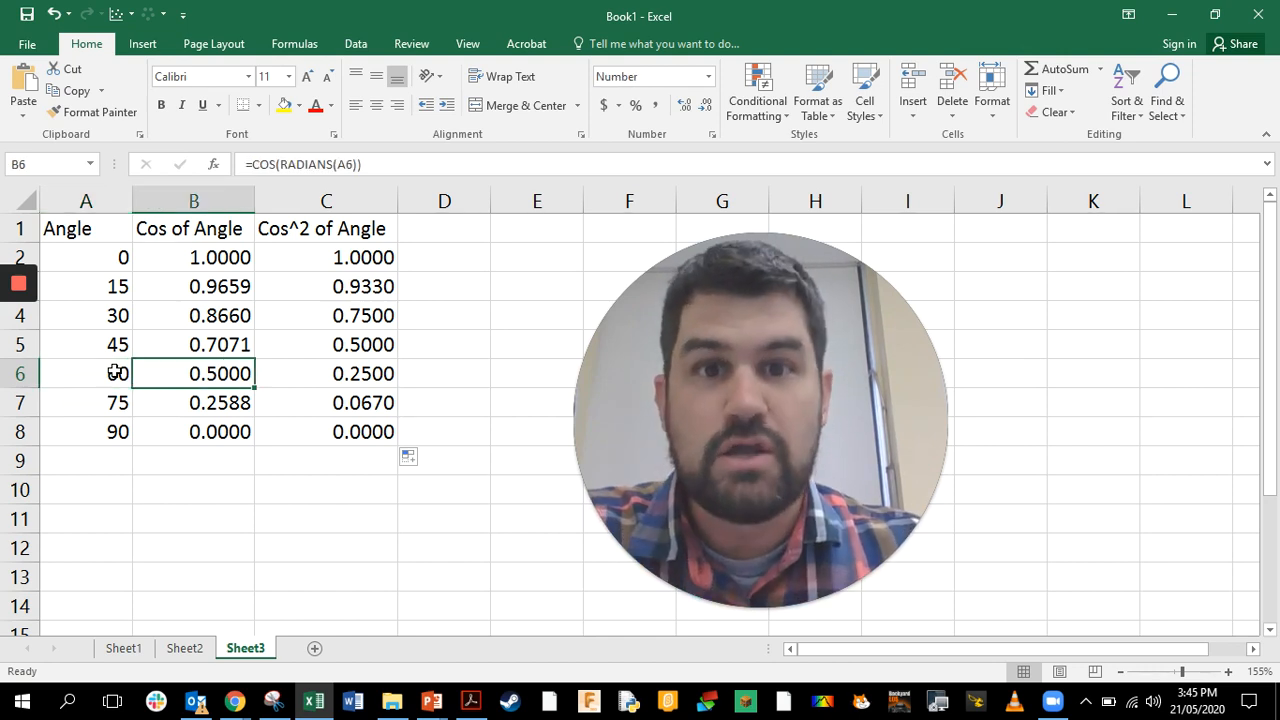
key("Right")
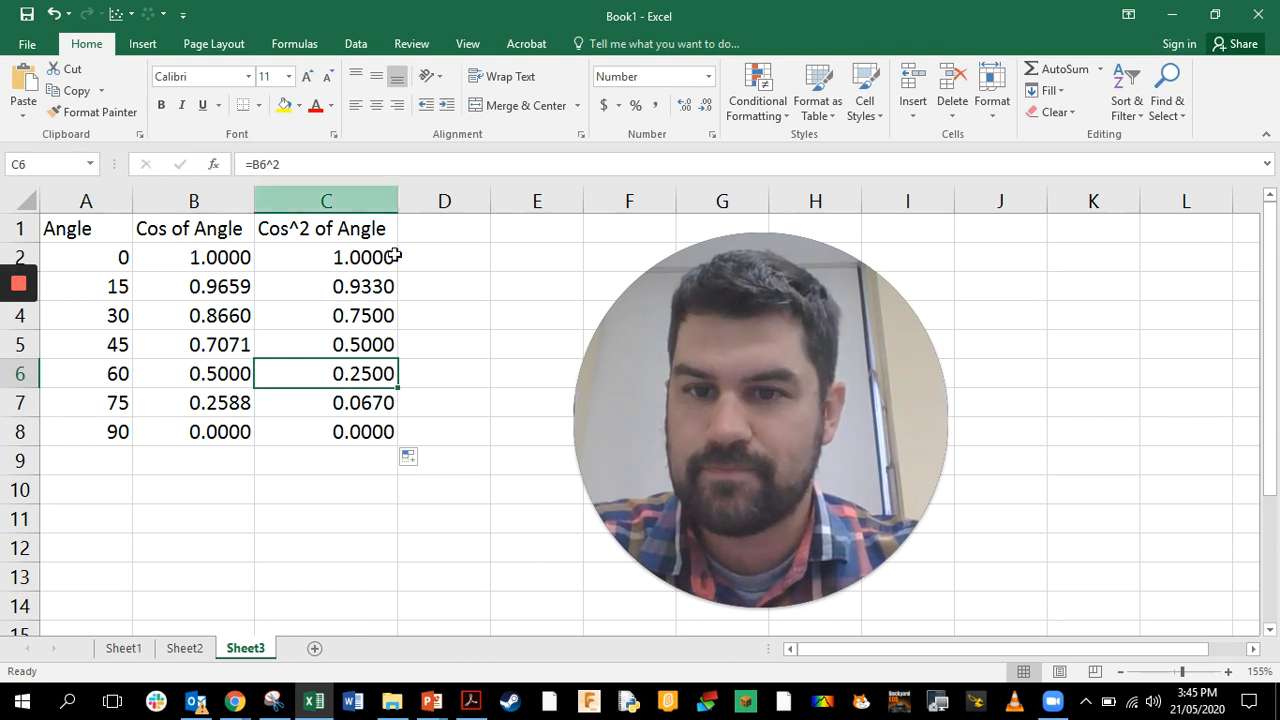
Add the header "Group 1" in D1
left_click(445, 201)
left_click(447, 224)
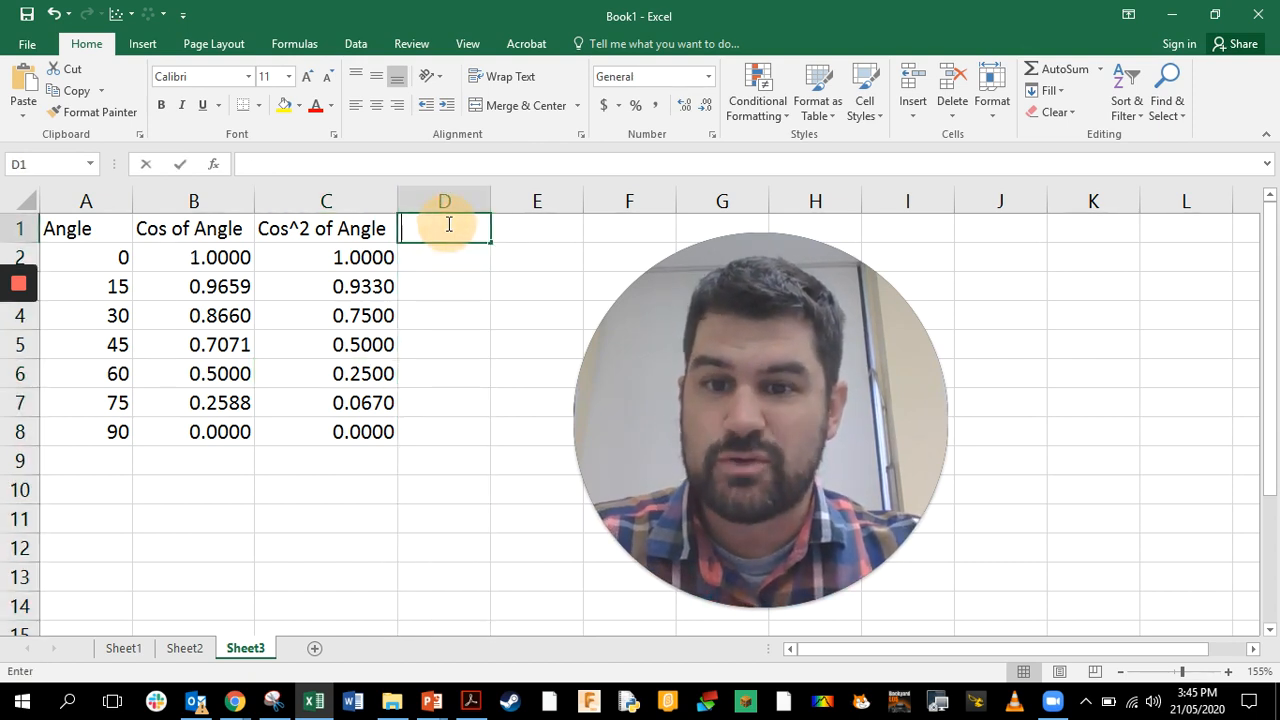
type("Group ")
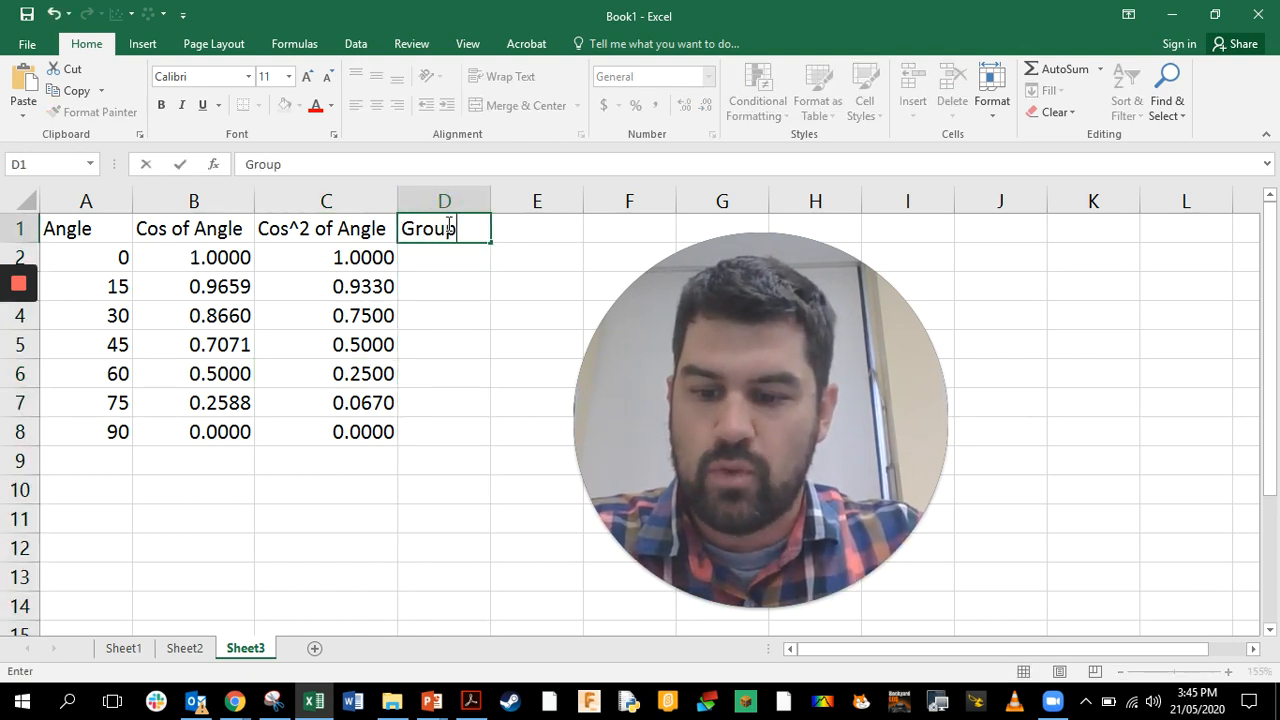
type("1")
key("Tab")
Add the header "Group 2" in E1
type("Gr")
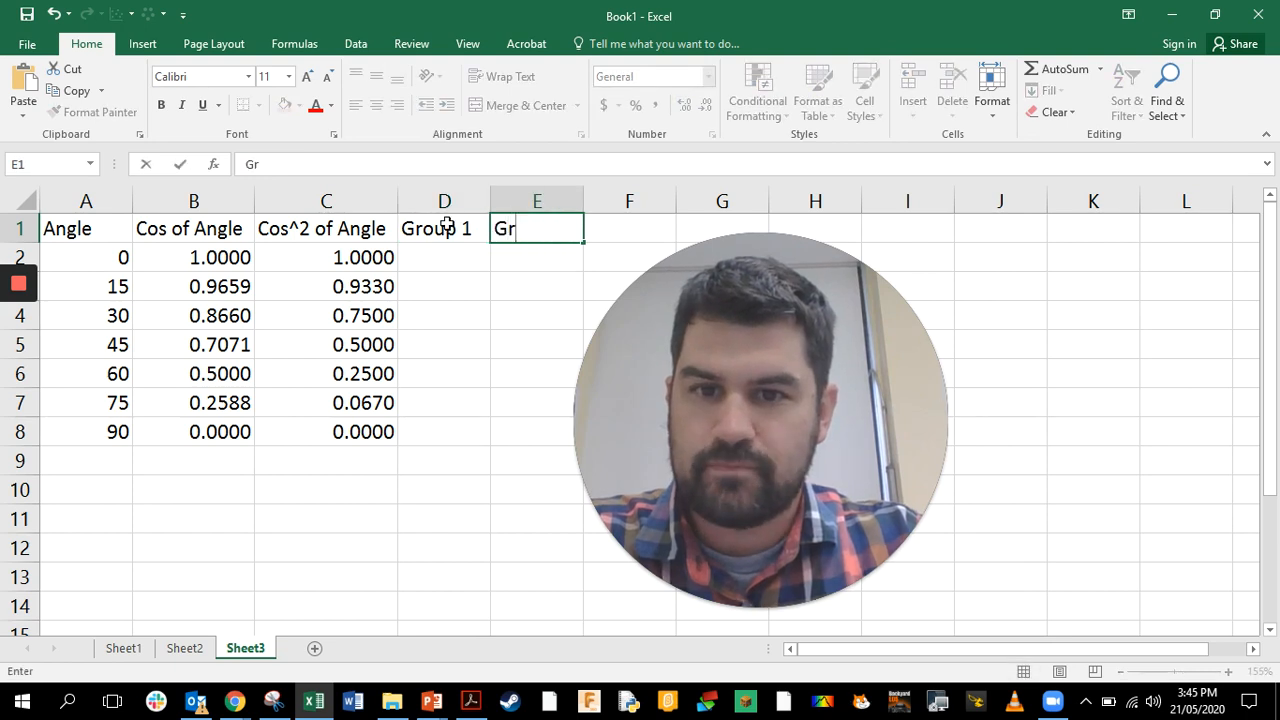
key("BackSpace")
type("OUP")
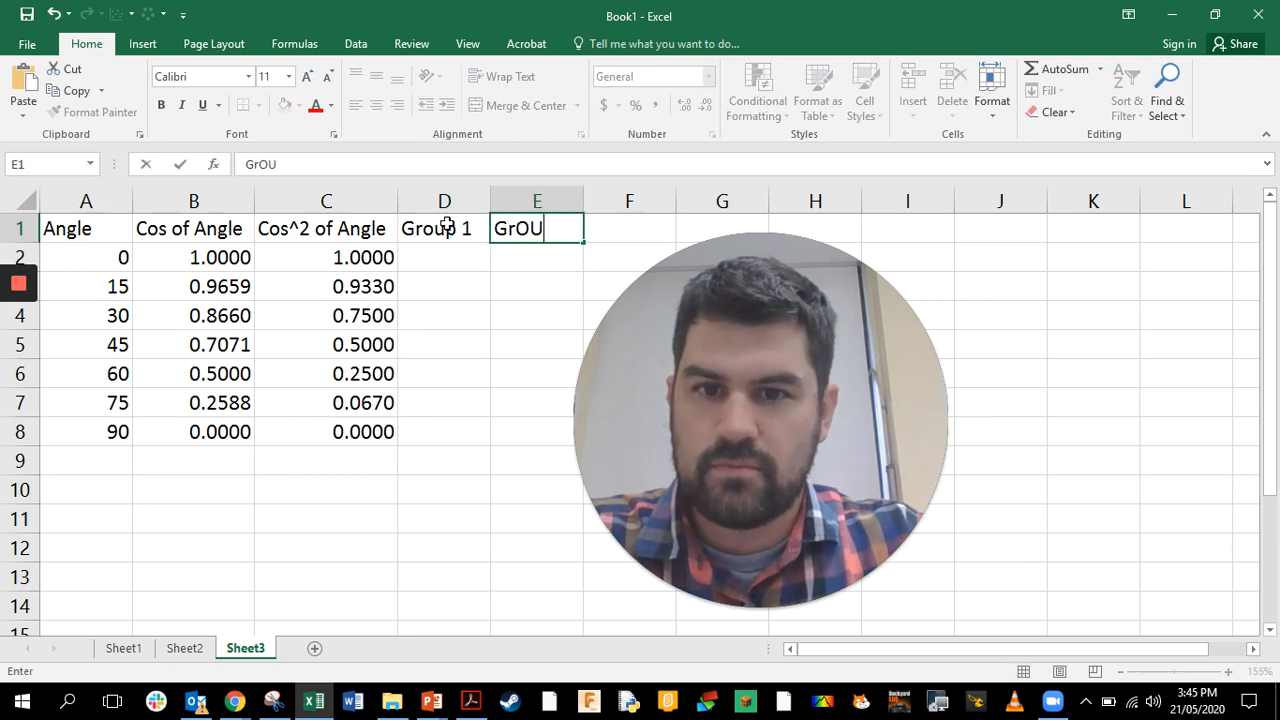
key("BackSpace")
key("BackSpace")
key("BackSpace")
type("oup ")
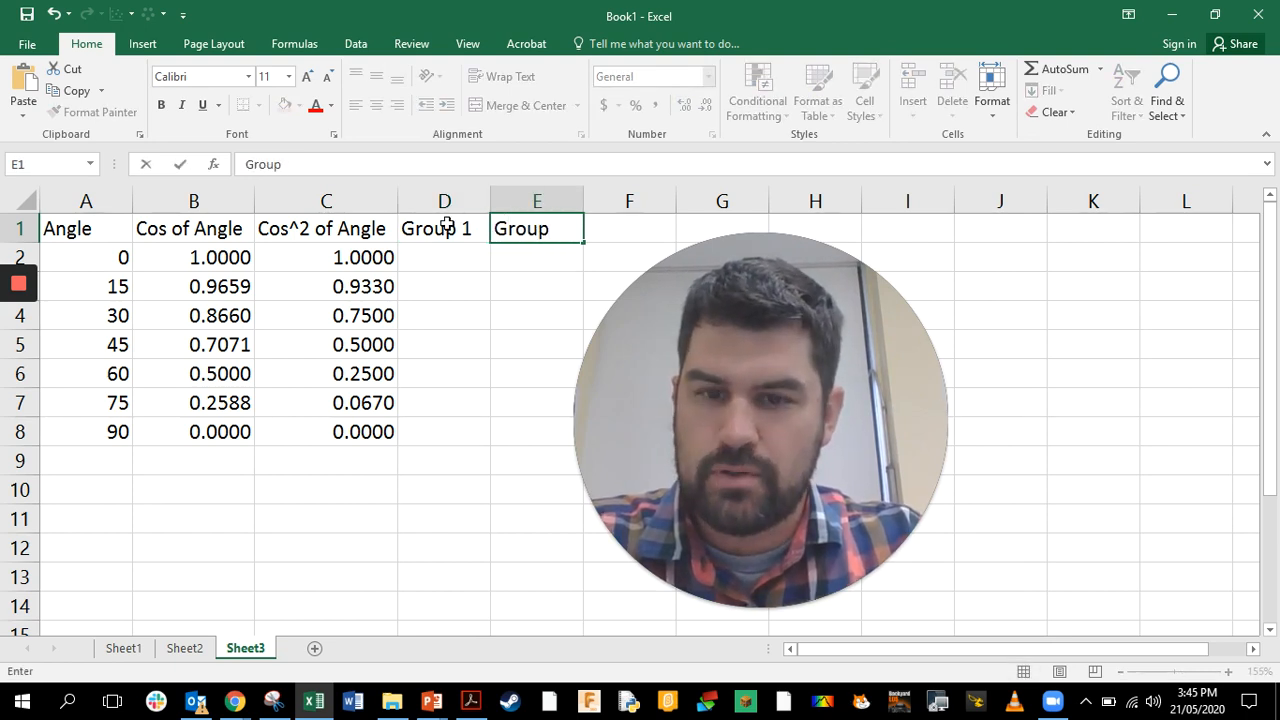
type("2")
key("BackSpace")
type("2")
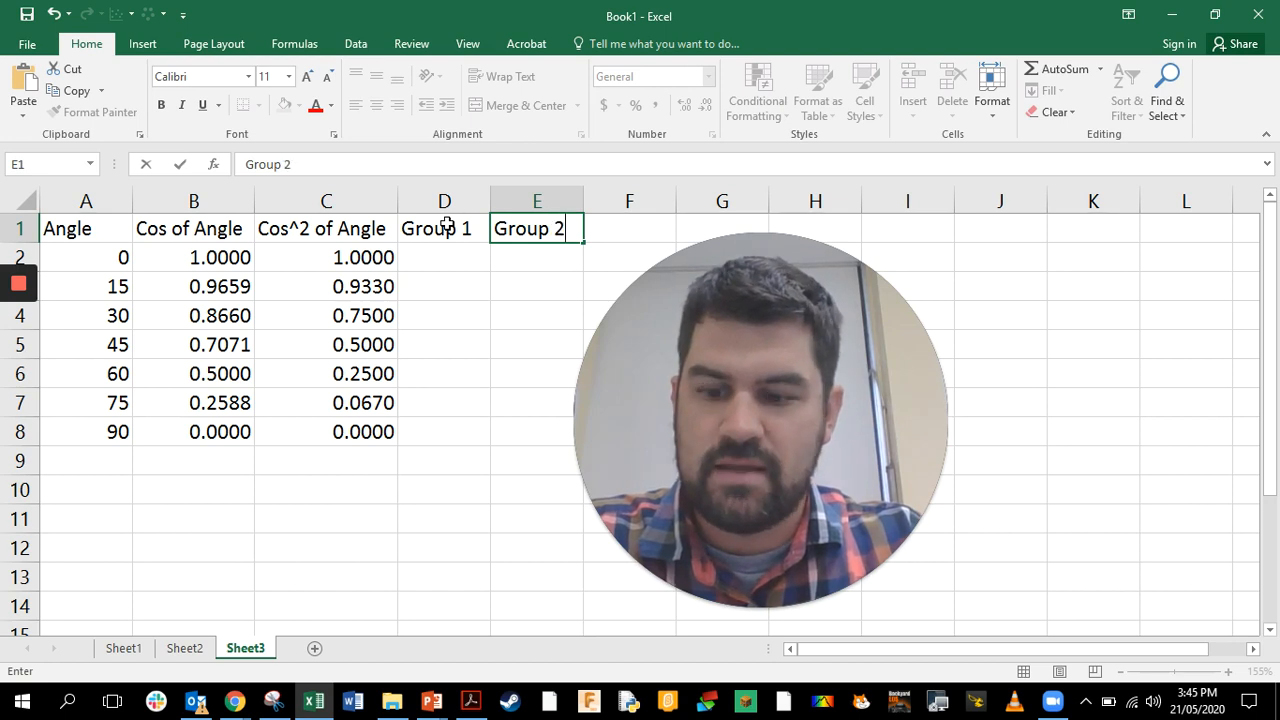
key("Tab")
Add the header "Group 3" in F1
type("Gr")
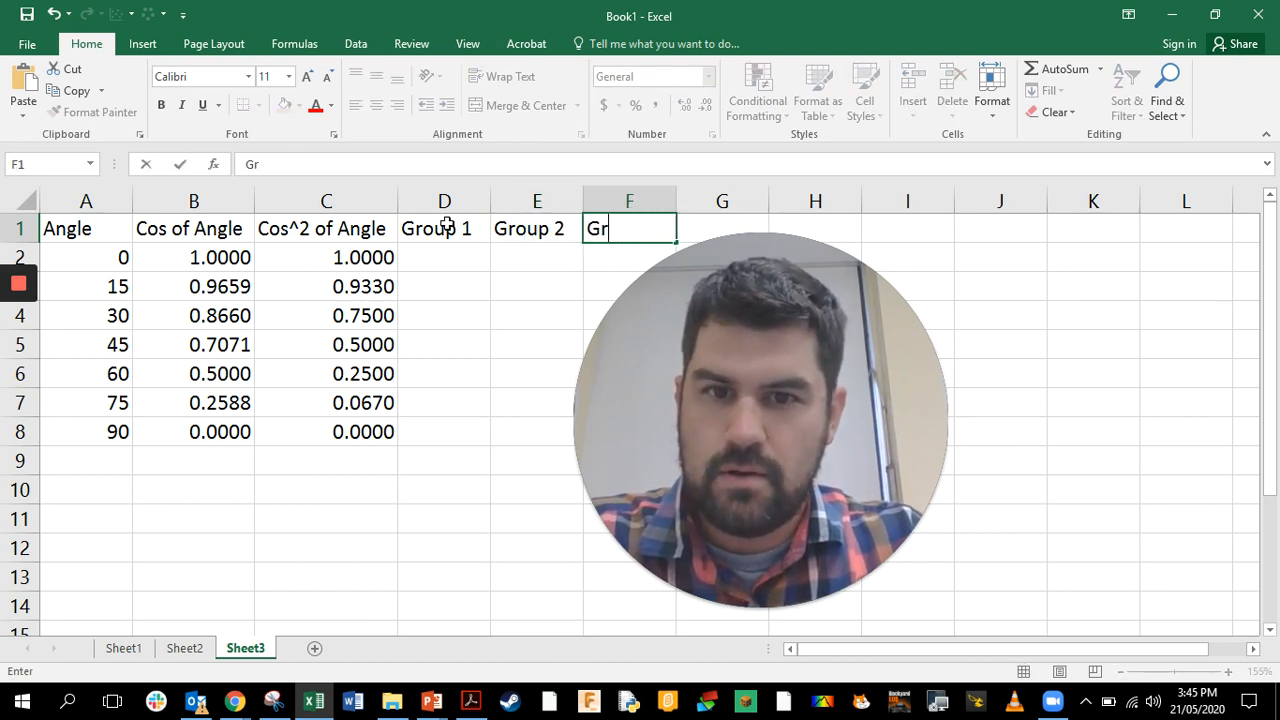
type("oup 3")
key("Return")
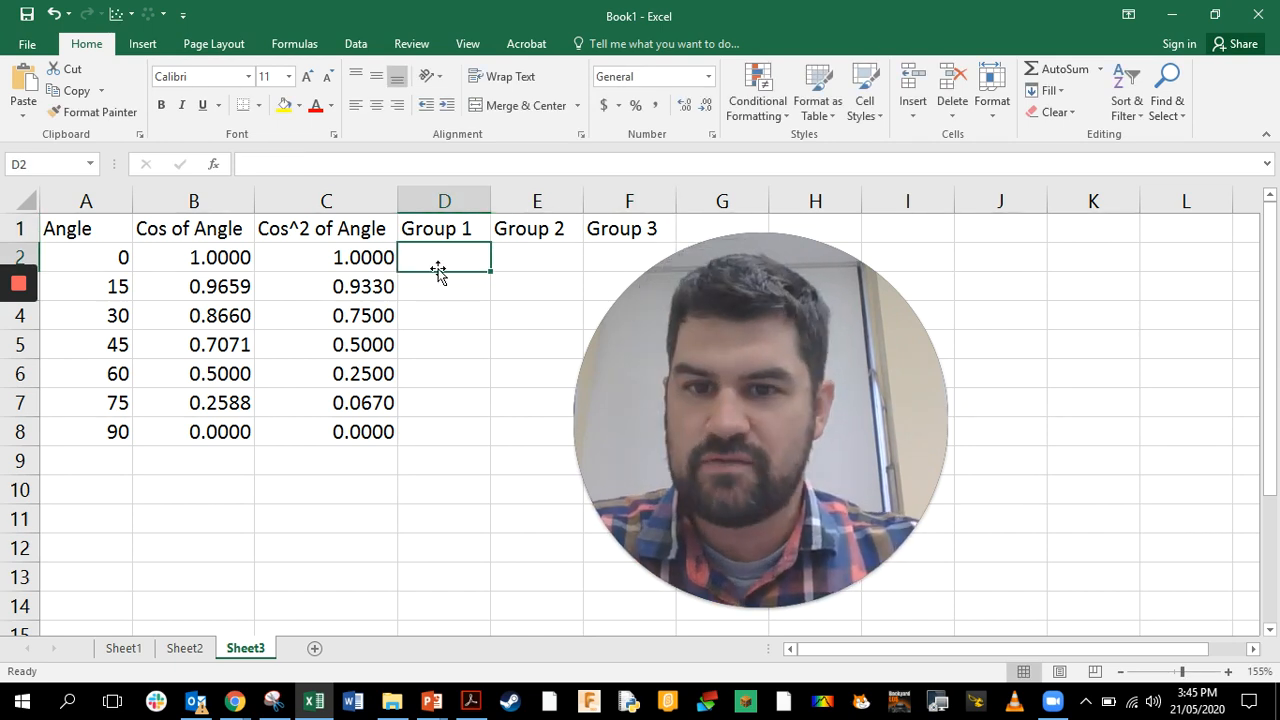
Enter the Group 1 readings 427, 394 and 282 for 0, 15 and 30 degrees in D2 to D4
double_click(433, 262)
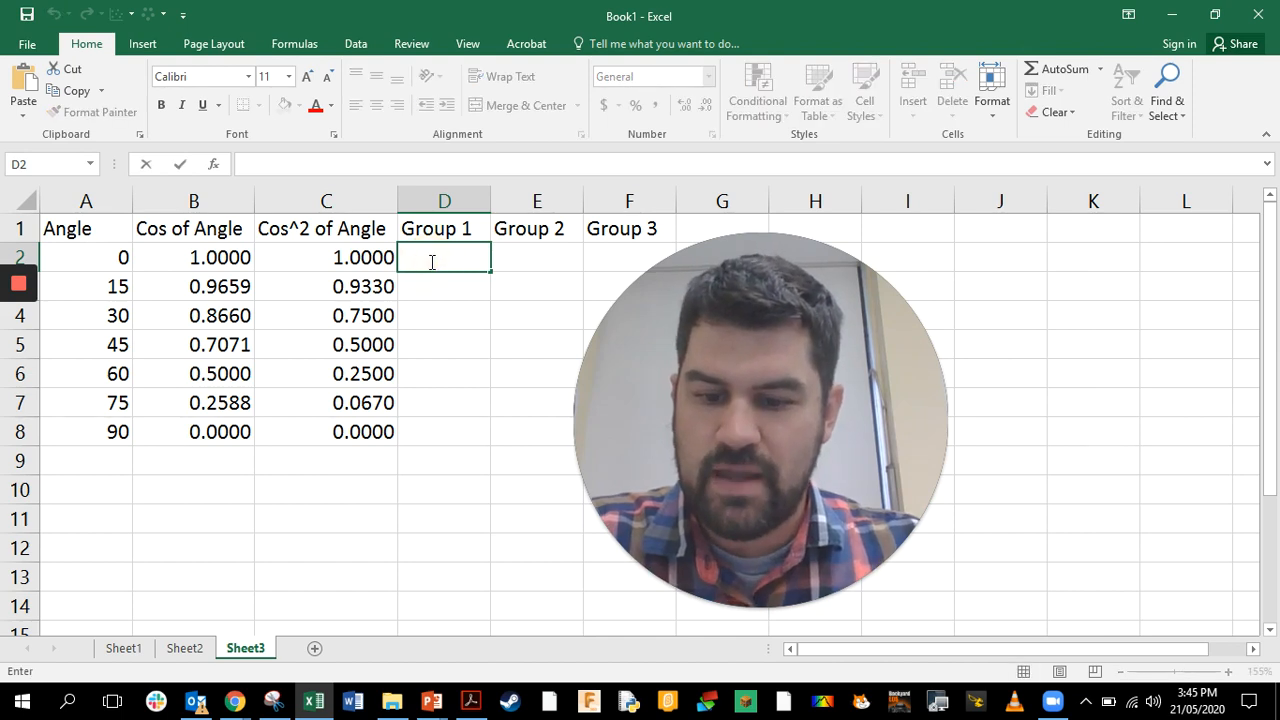
type("427")
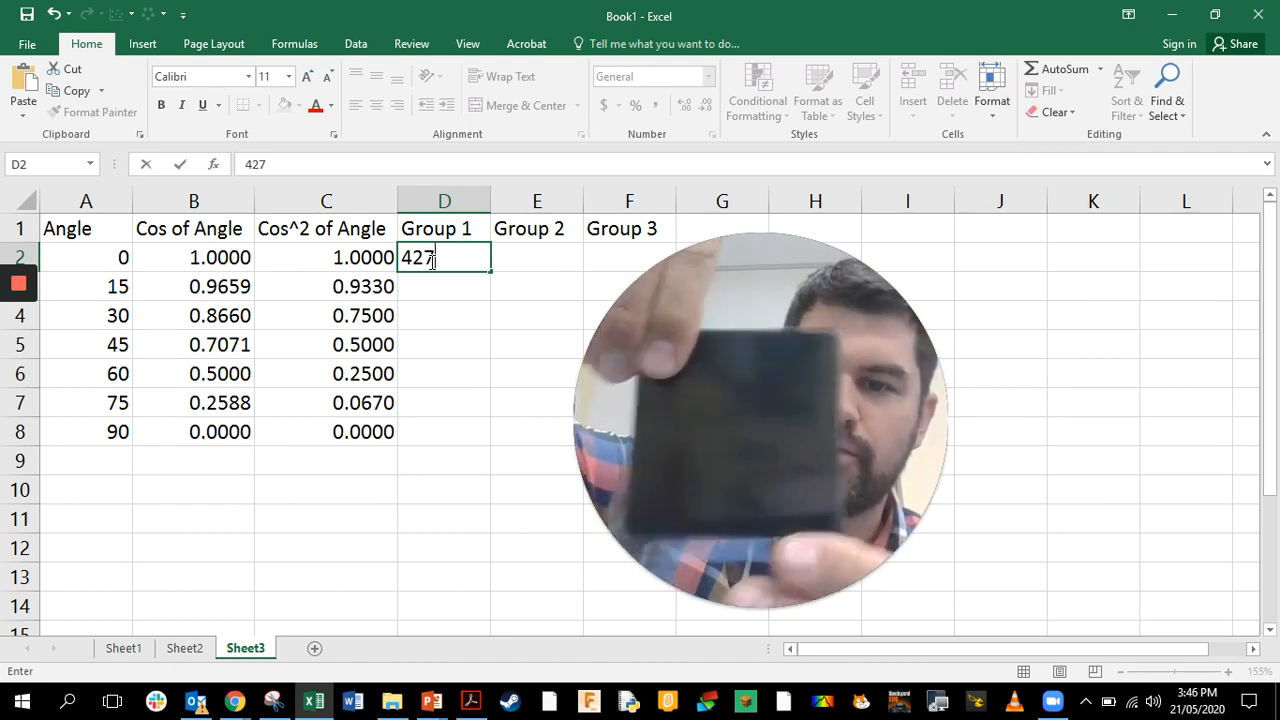
key("Return")
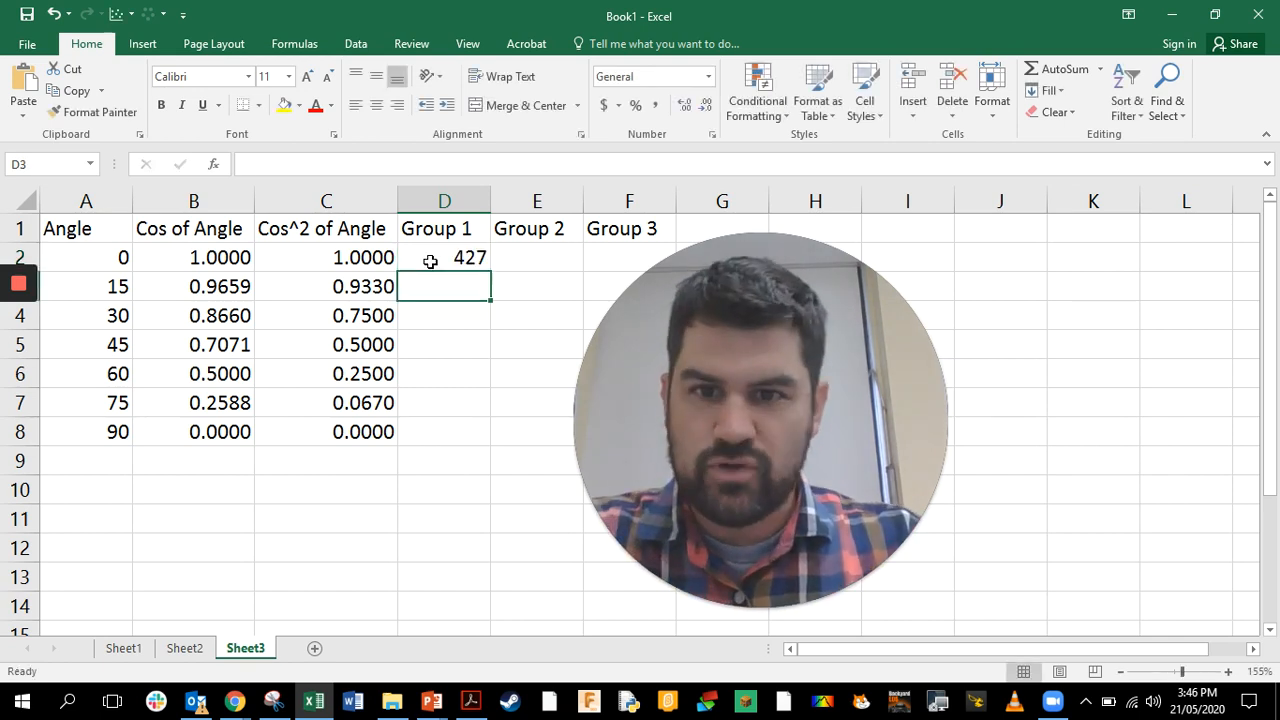
type("394")
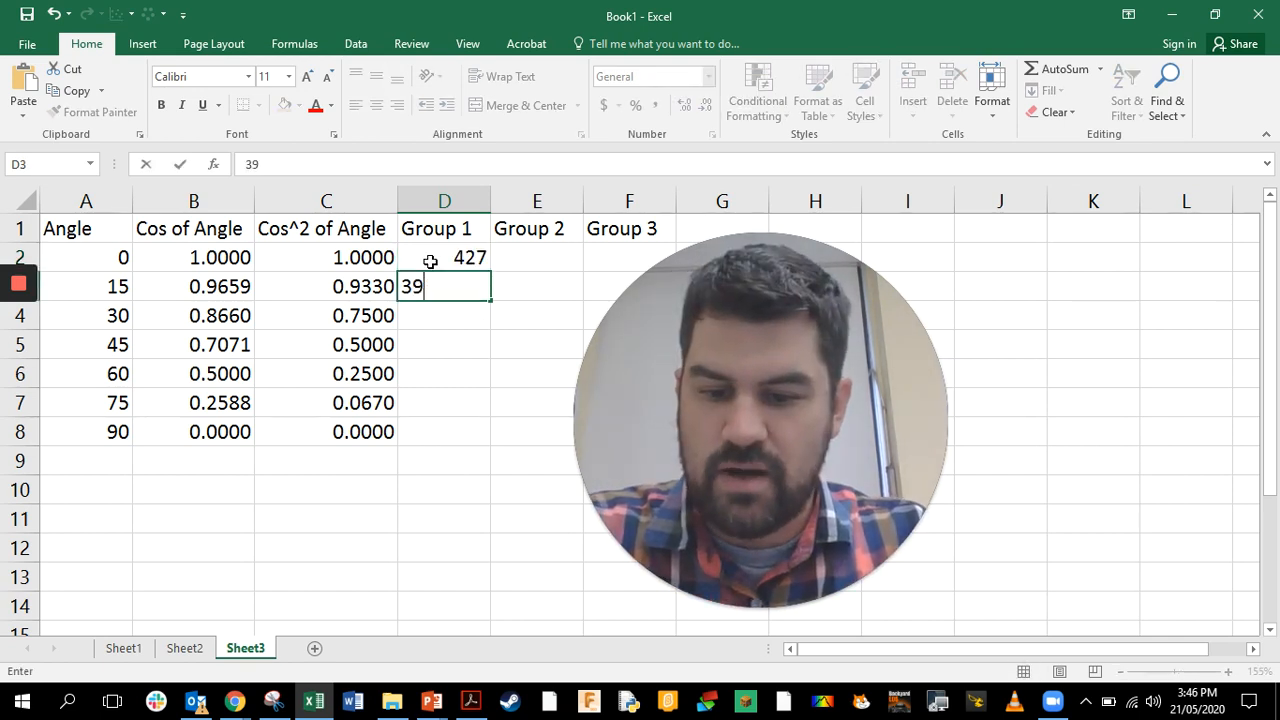
key("Return")
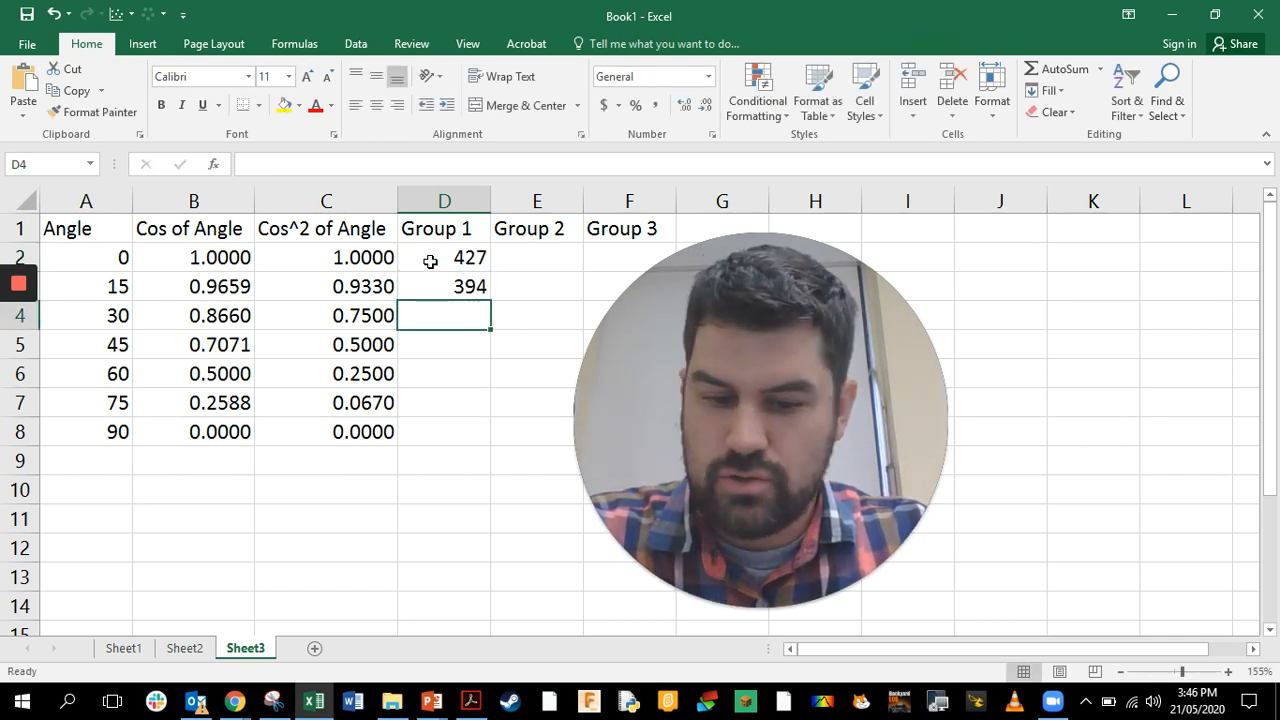
type("282")
key("Return")
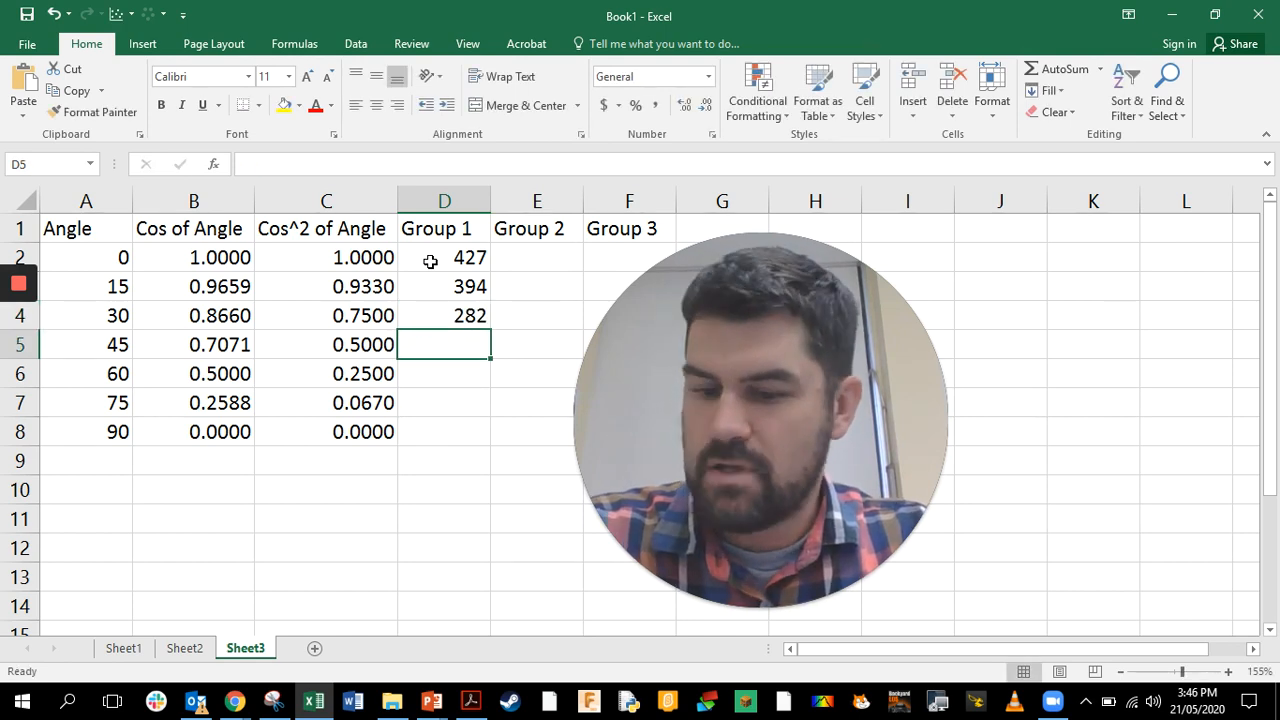
Enter the Group 1 readings 211, 96, 21 and -2 for 45 to 90 degrees in D5 to D8
type("211")
key("Return")
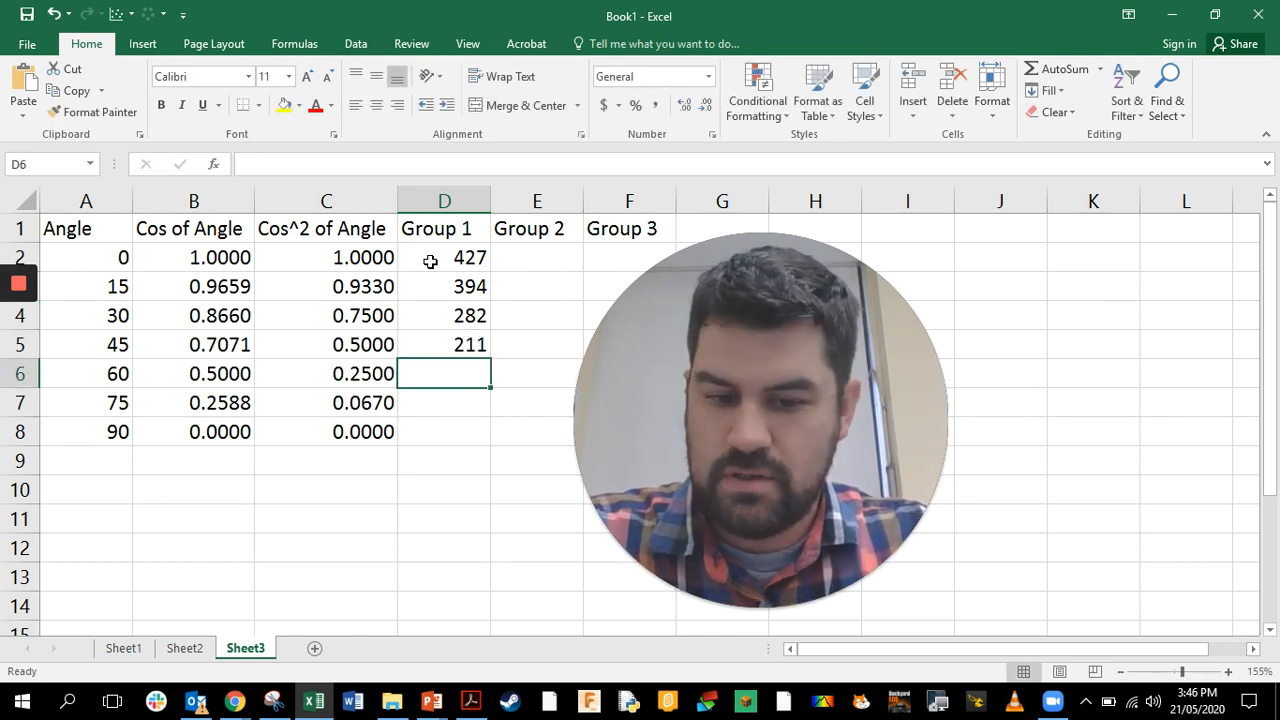
type("96")
key("Return")
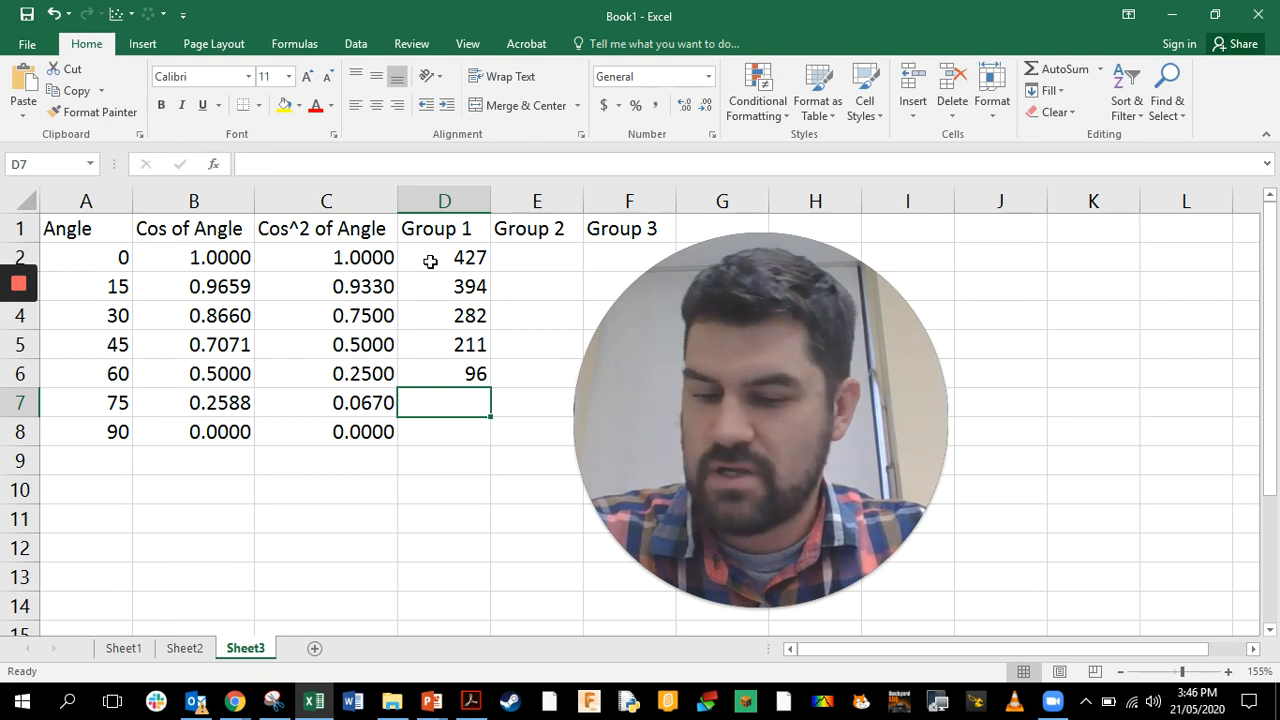
type("21")
key("Return")
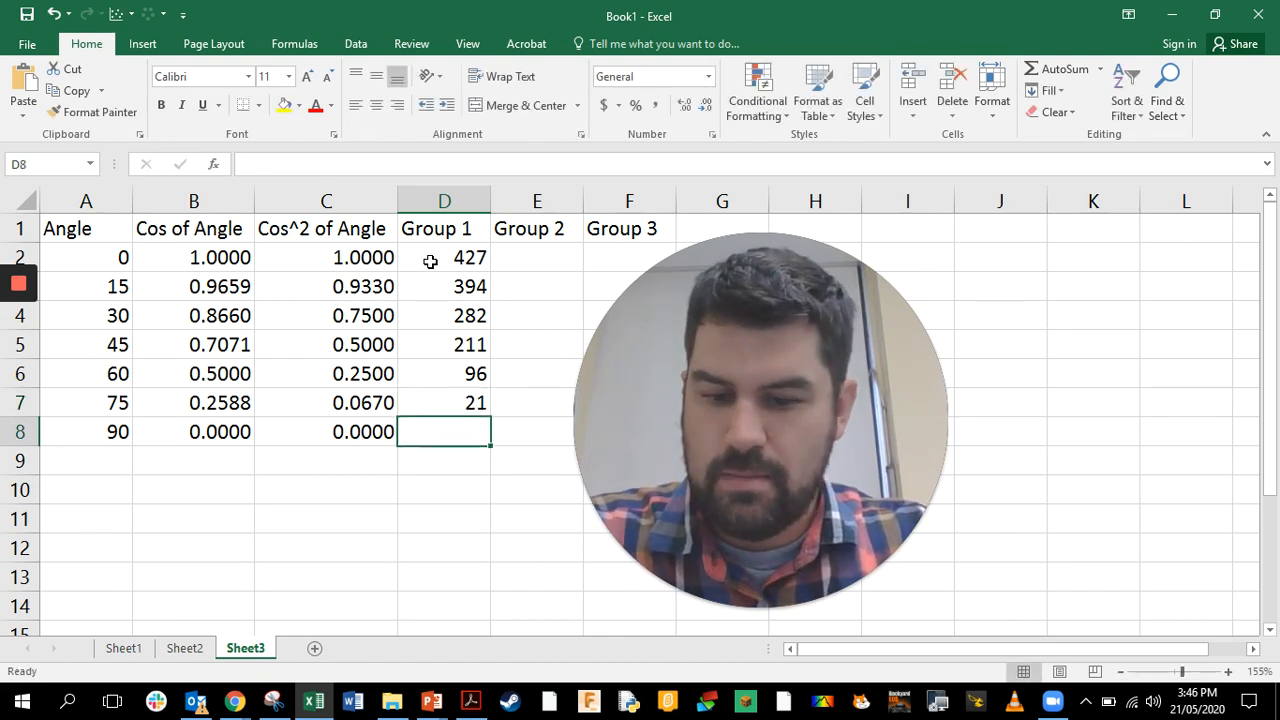
type("-2")
key("Return")
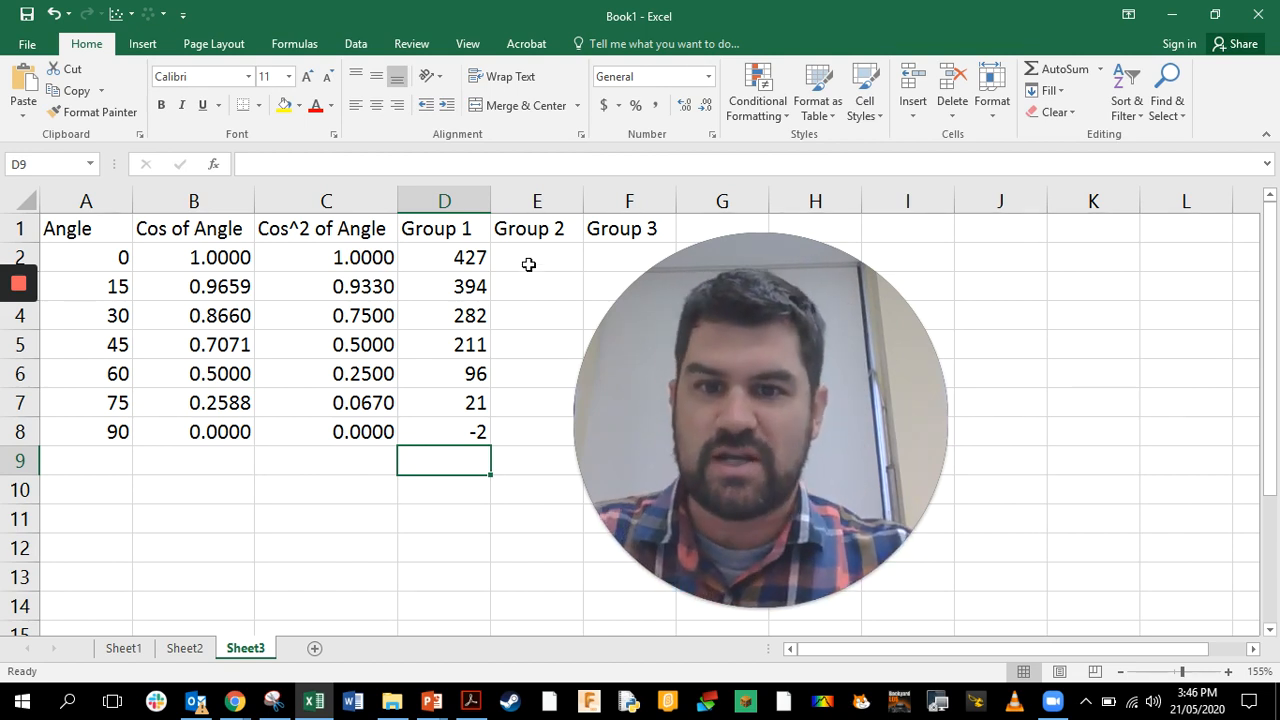
left_click(526, 261)
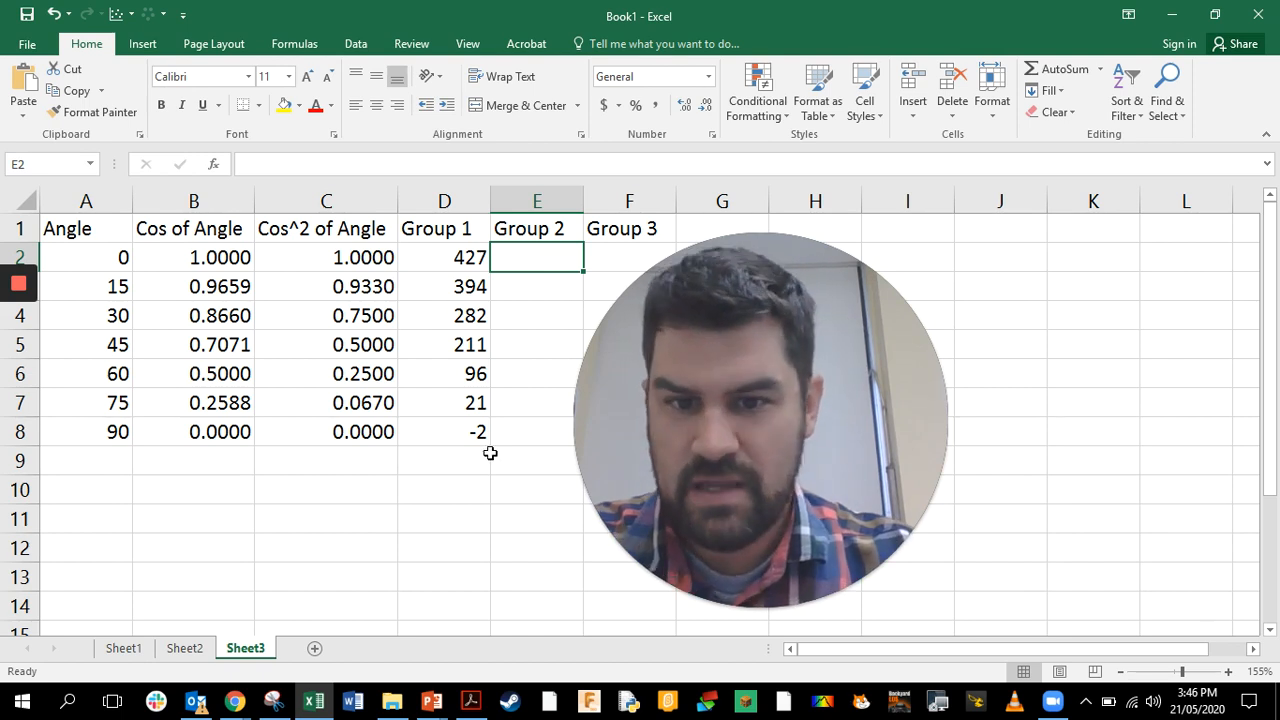
double_click(448, 441)
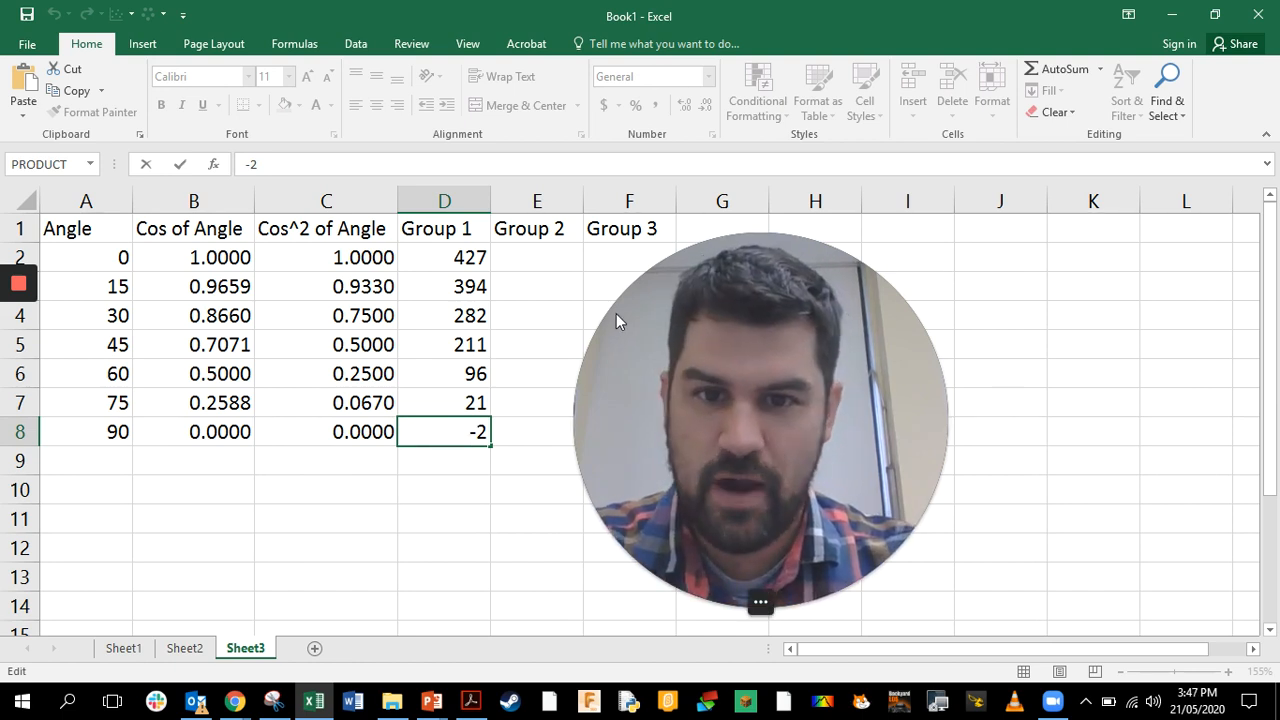
type("=")
left_click(538, 262)
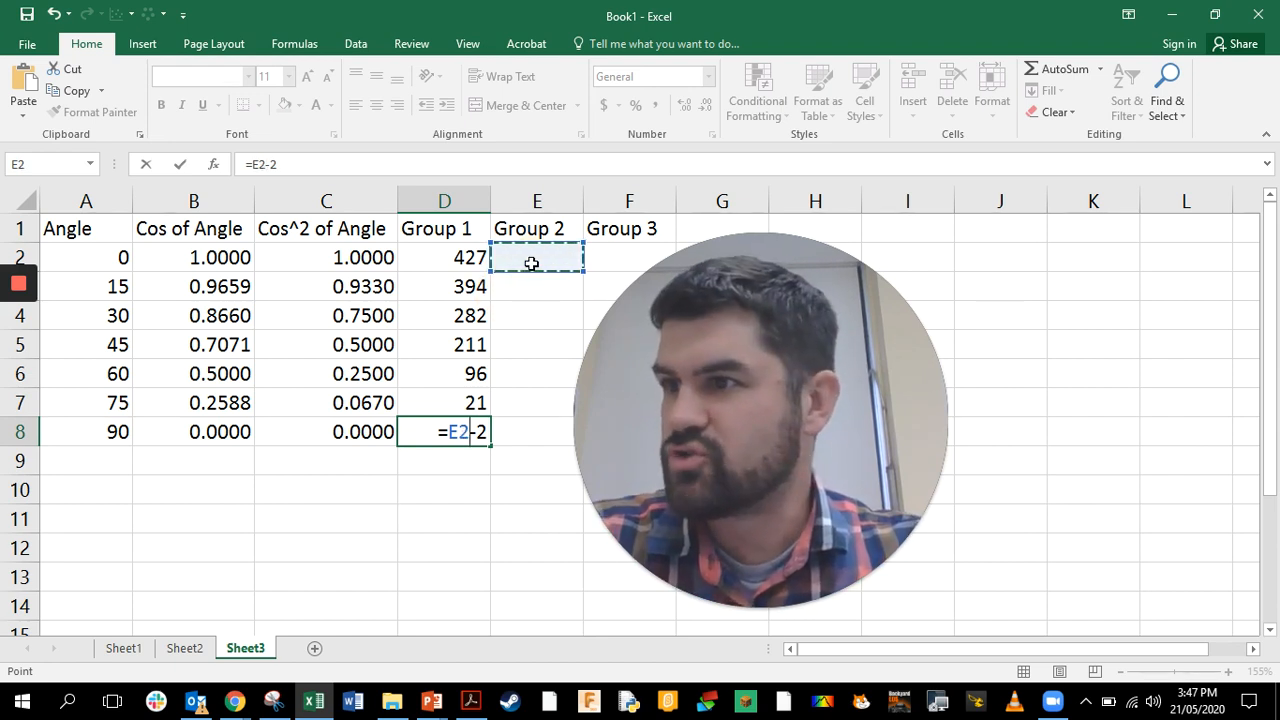
type("202")
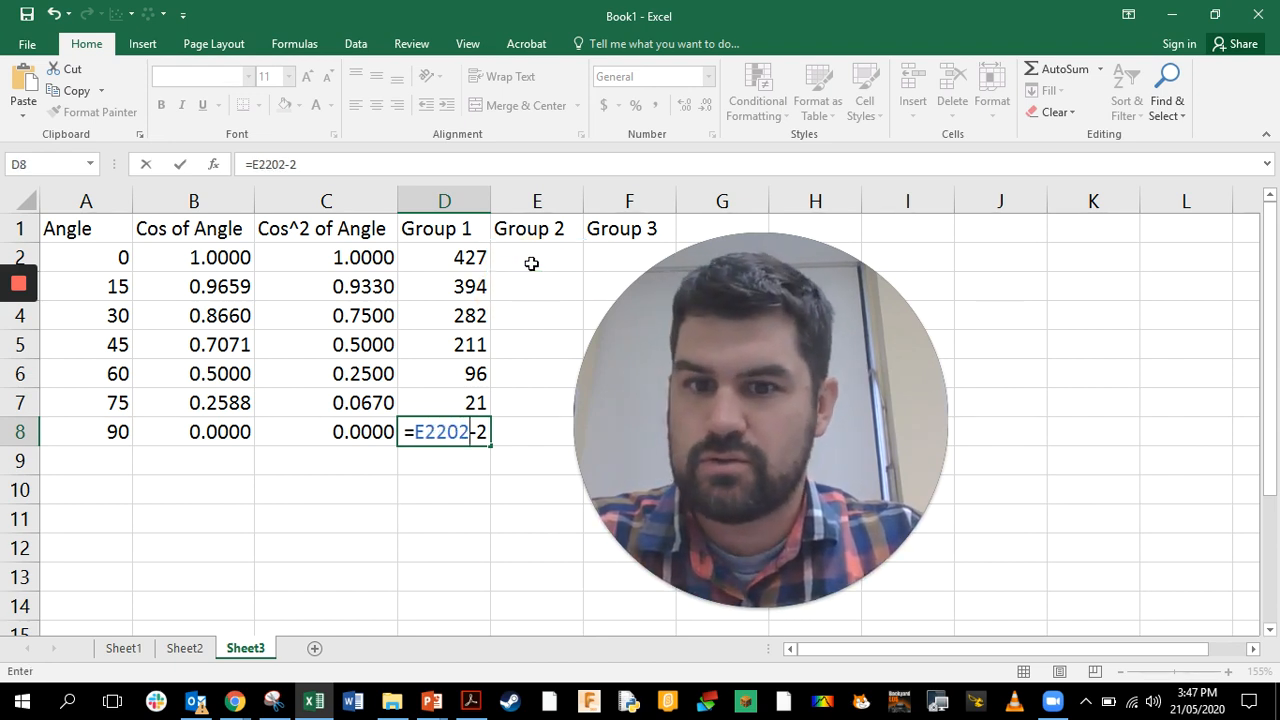
key("BackSpace")
key("BackSpace")
key("BackSpace")
key("BackSpace")
key("BackSpace")
key("Return")
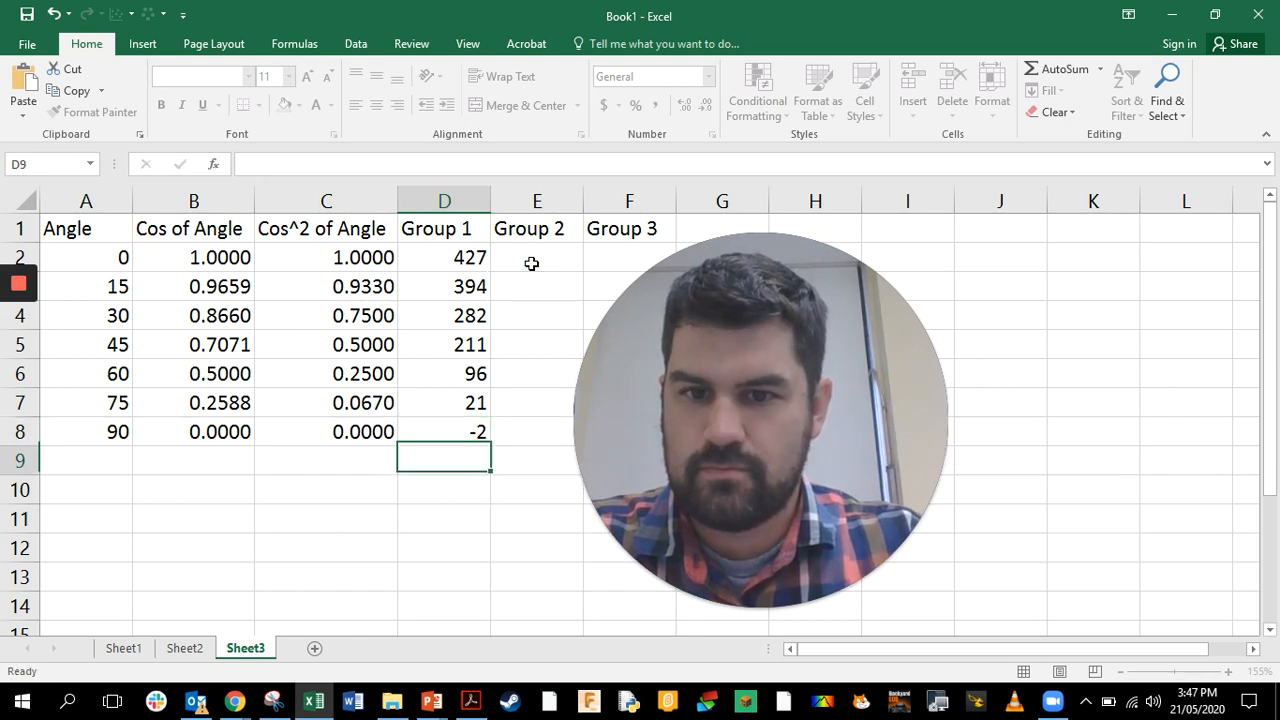
Enter the Group 2 readings 2029, 1612 and 1110 for 0, 15 and 30 degrees in E2 to E4
left_click(531, 263)
type("20")
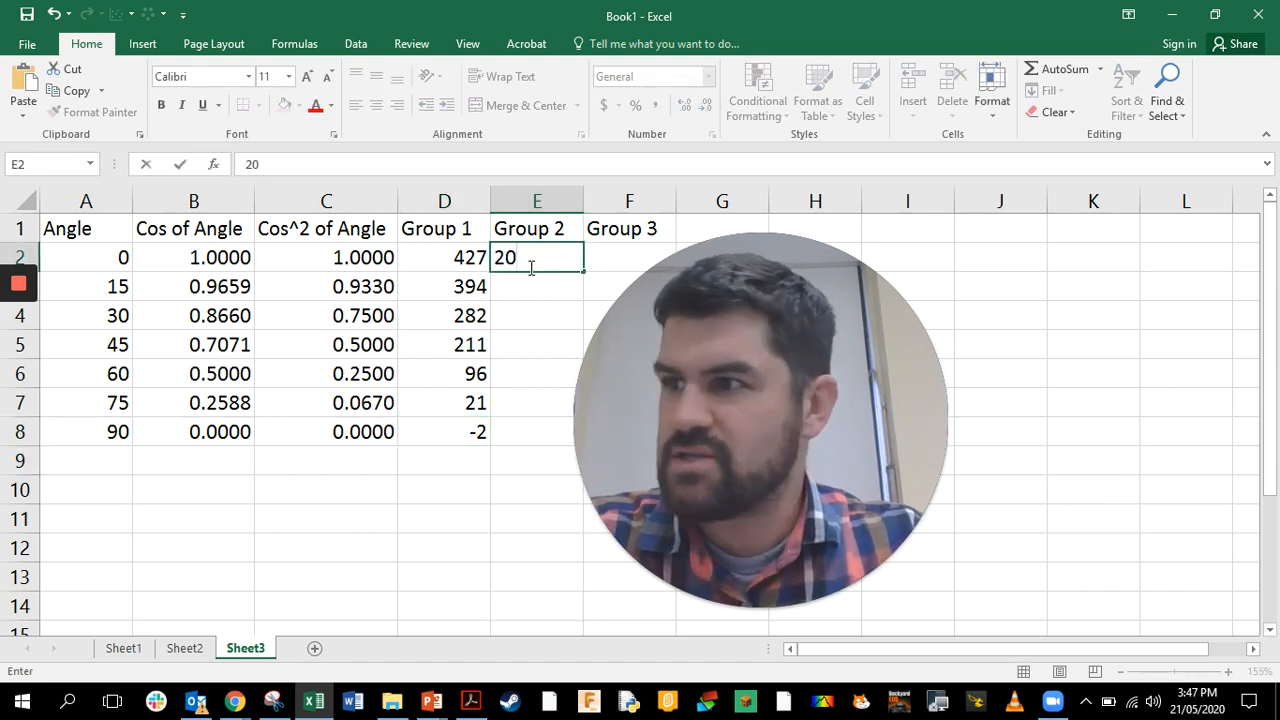
type("29")
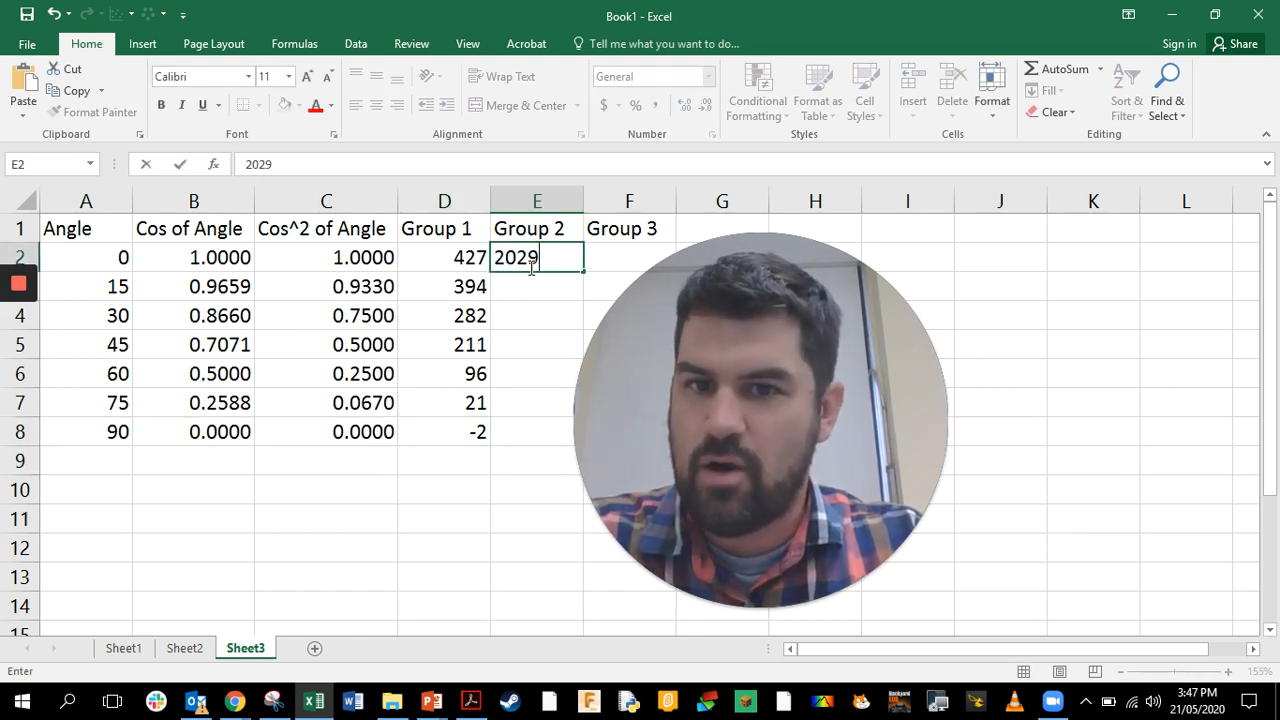
key("Return")
type("1")
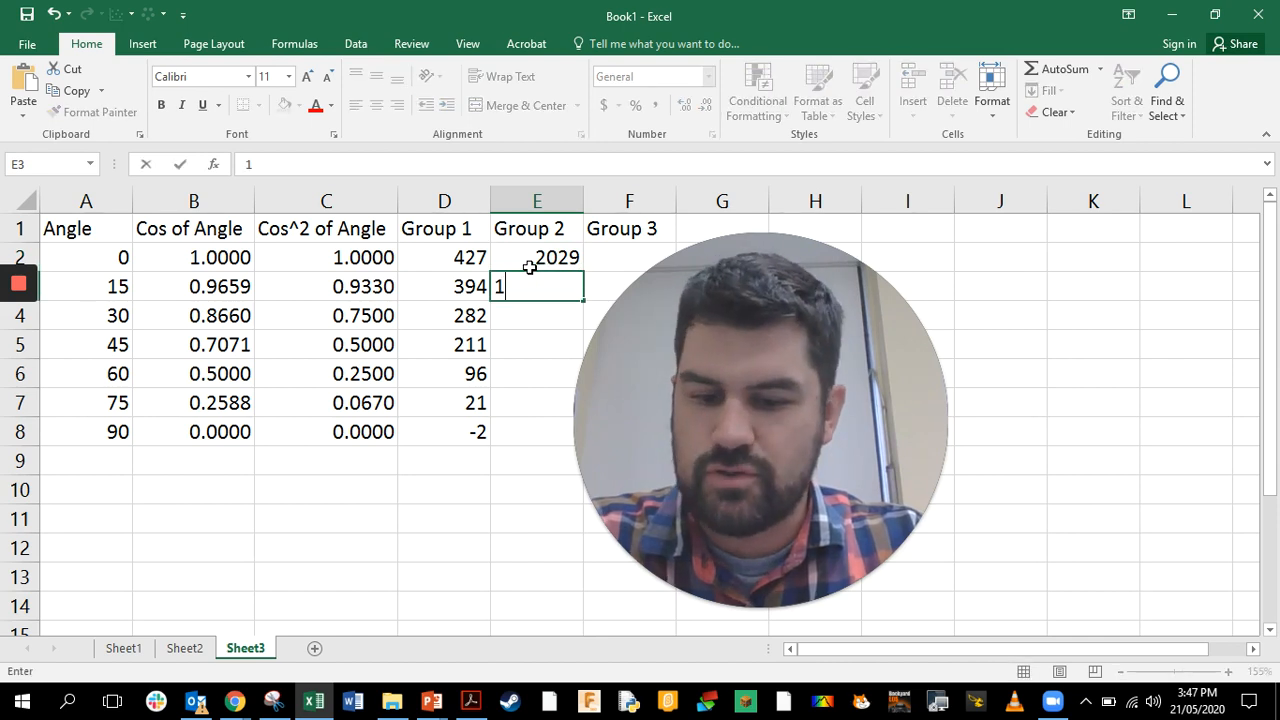
type("612")
key("Return")
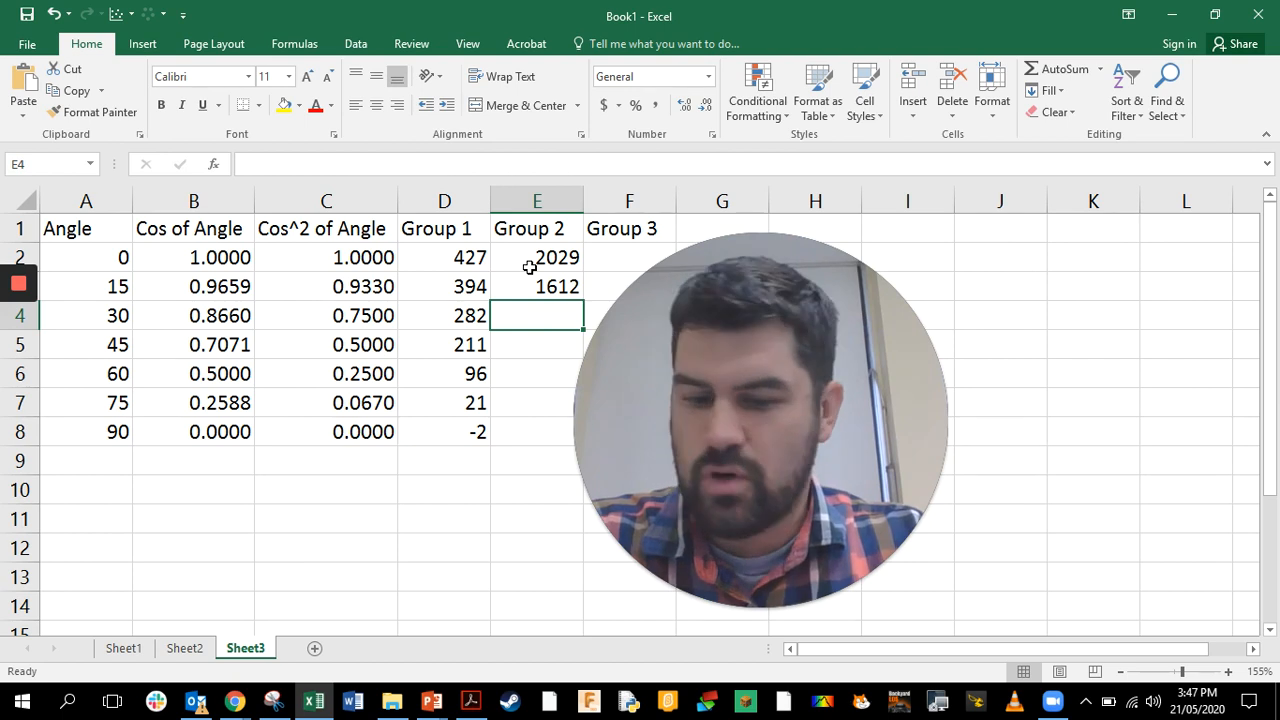
type("11010")
key("Return")
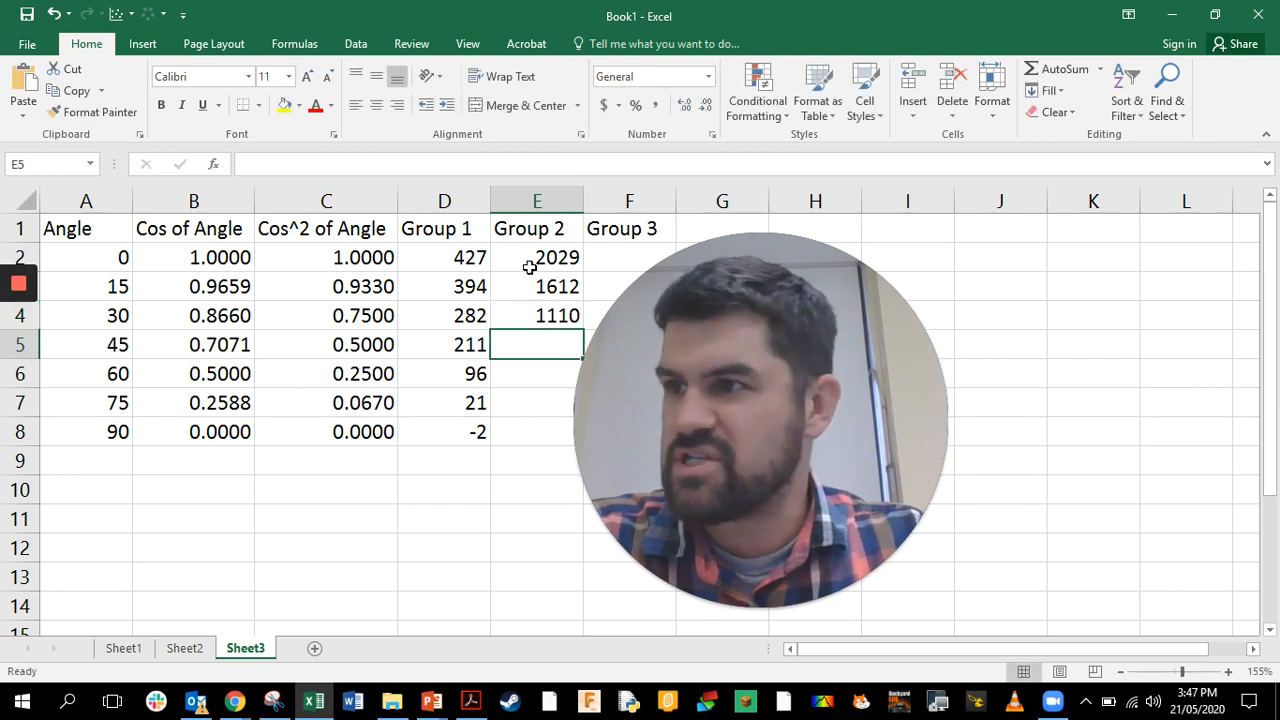
Enter the Group 2 readings 968, 458, 96 and 7 for 45 to 90 degrees in E5 to E8
type("968")
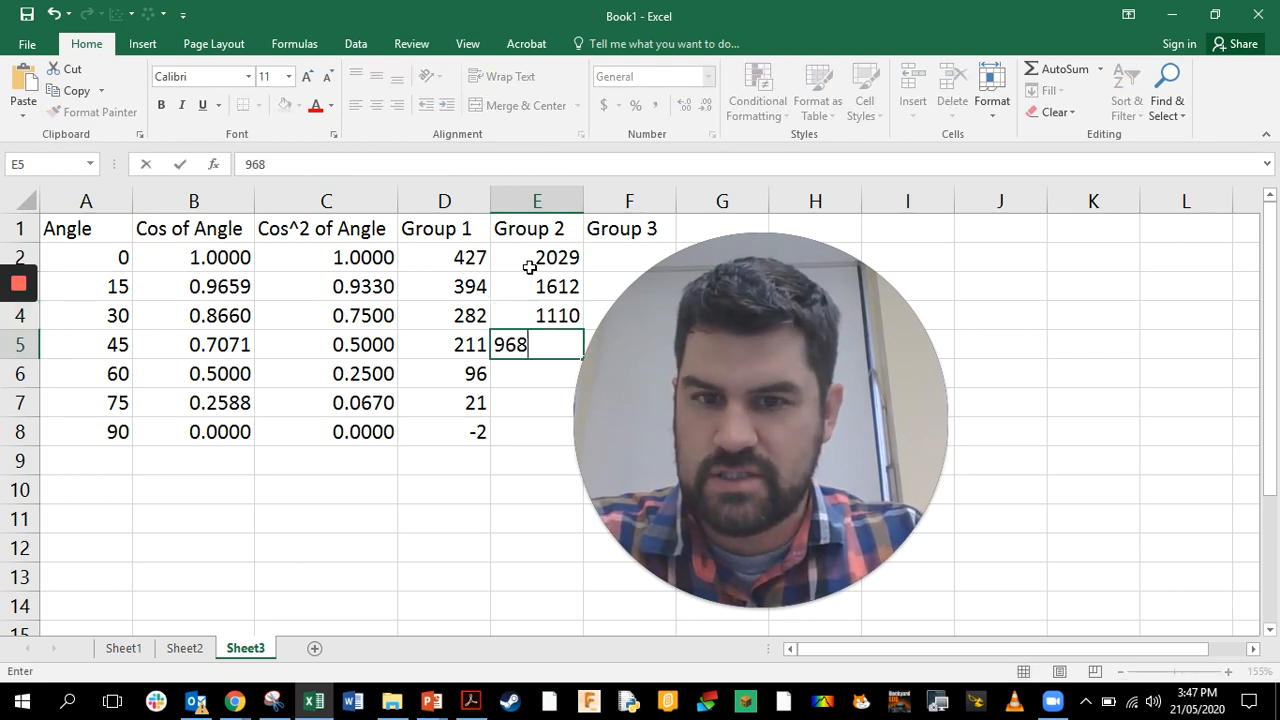
key("Return")
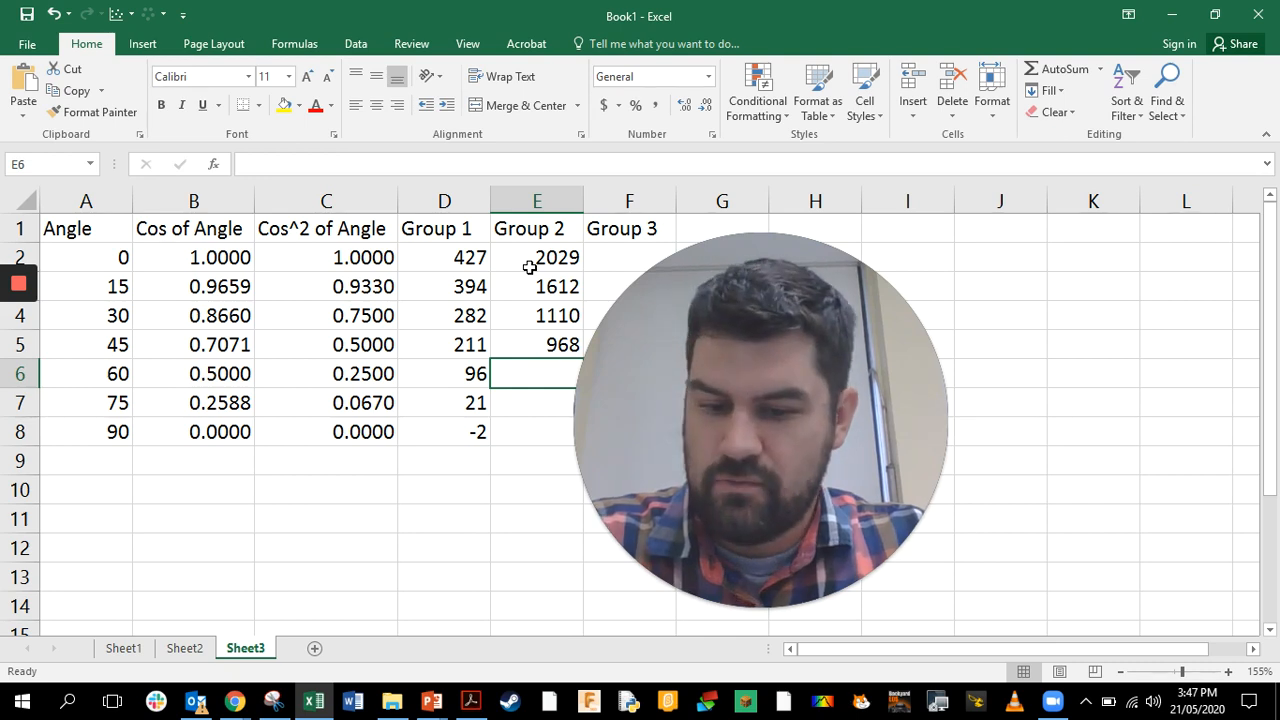
type("458")
key("Return")
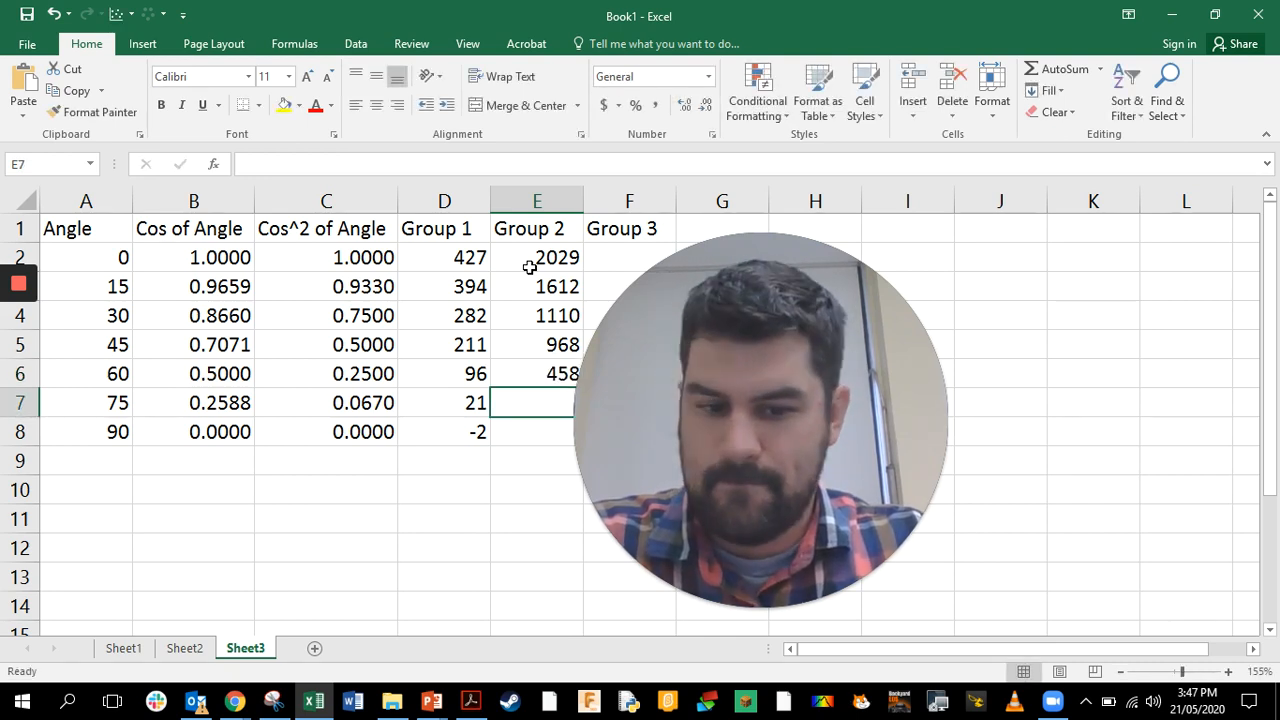
type("96")
key("Return")
type("7")
key("Return")
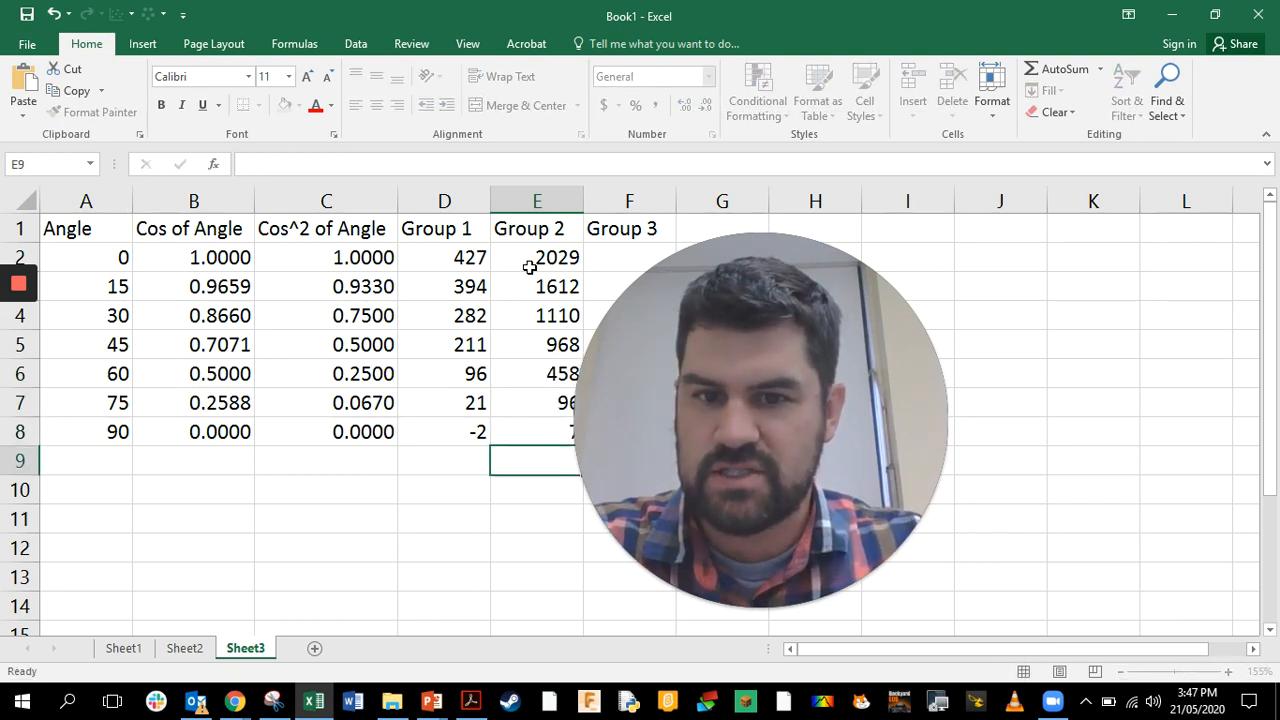
Enter the Group 3 reading 628 for 0 degrees in F2
left_click_drag(768, 250, 986, 244)
left_click(617, 263)
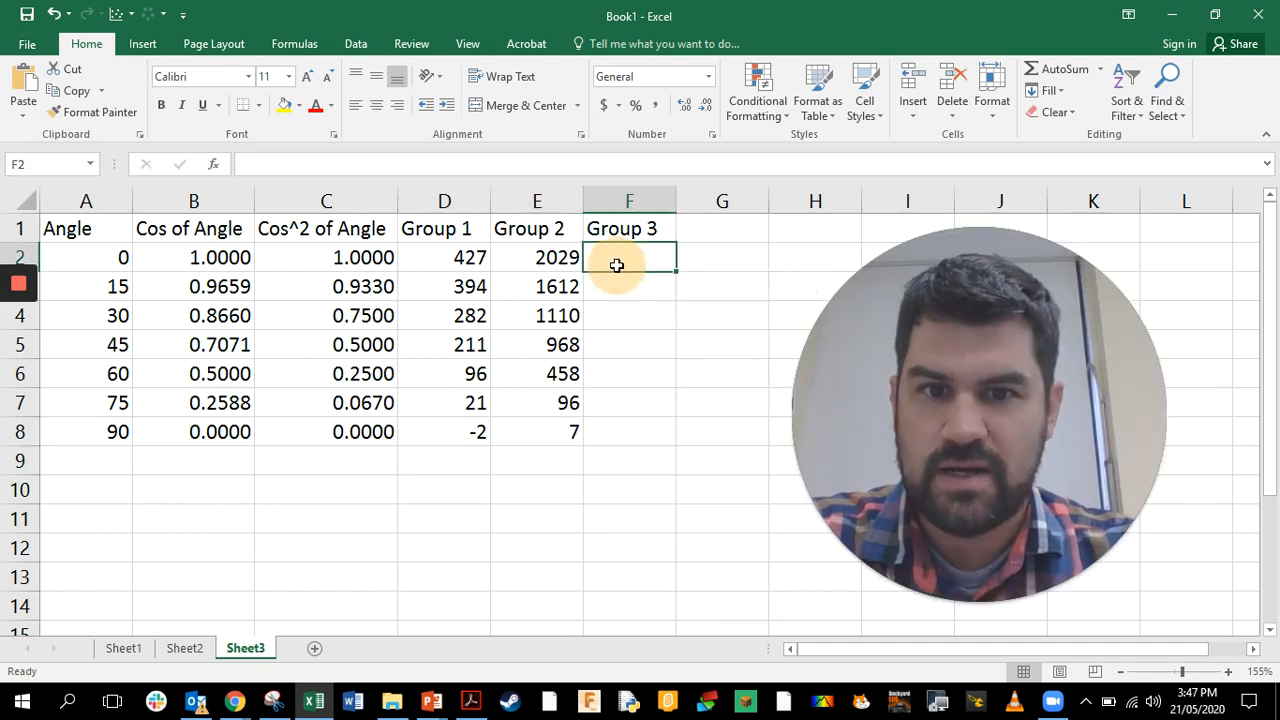
type("628")
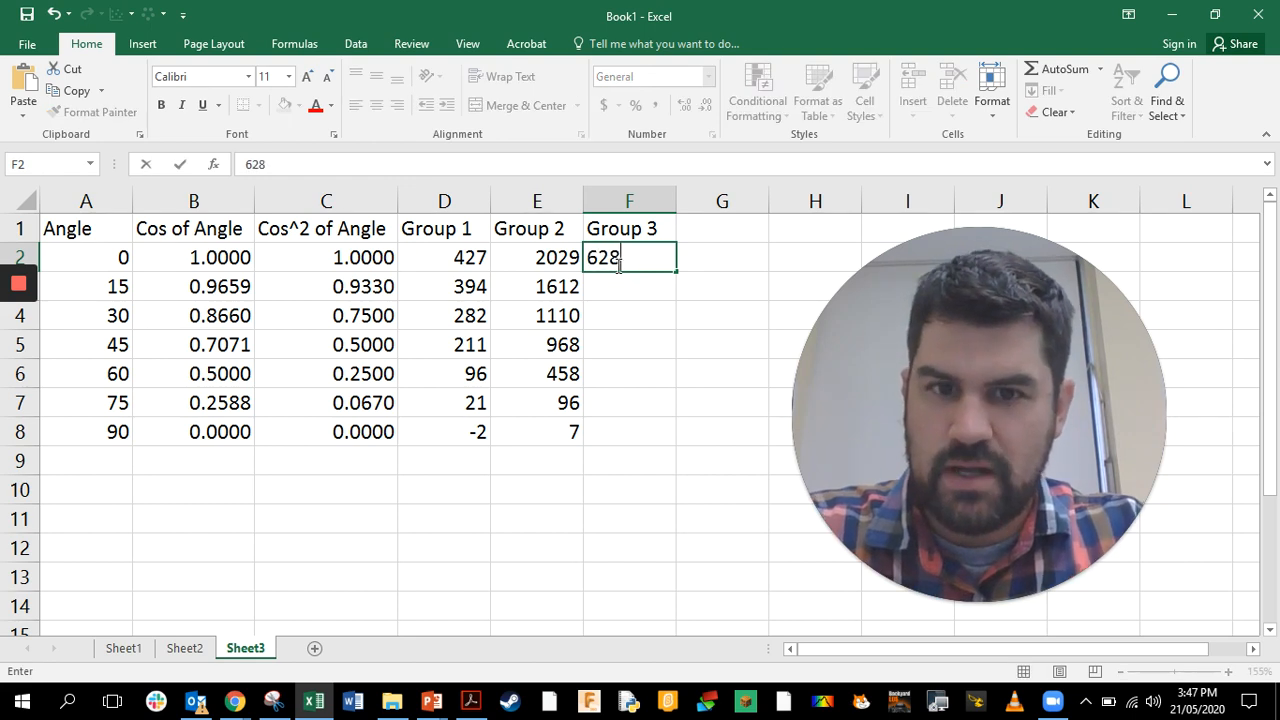
key("Return")
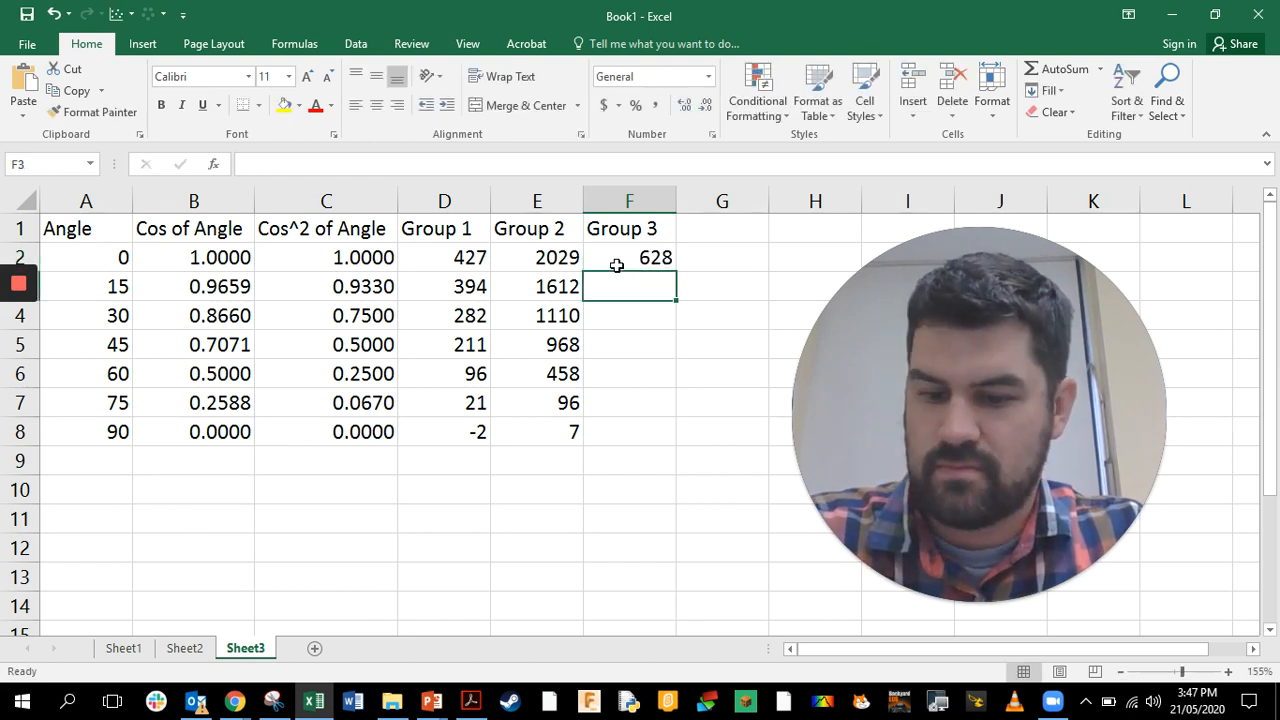
Enter the Group 3 readings 430, 213 and 75 for 15, 30 and 45 degrees in F3 to F5
type("430")
key("Return")
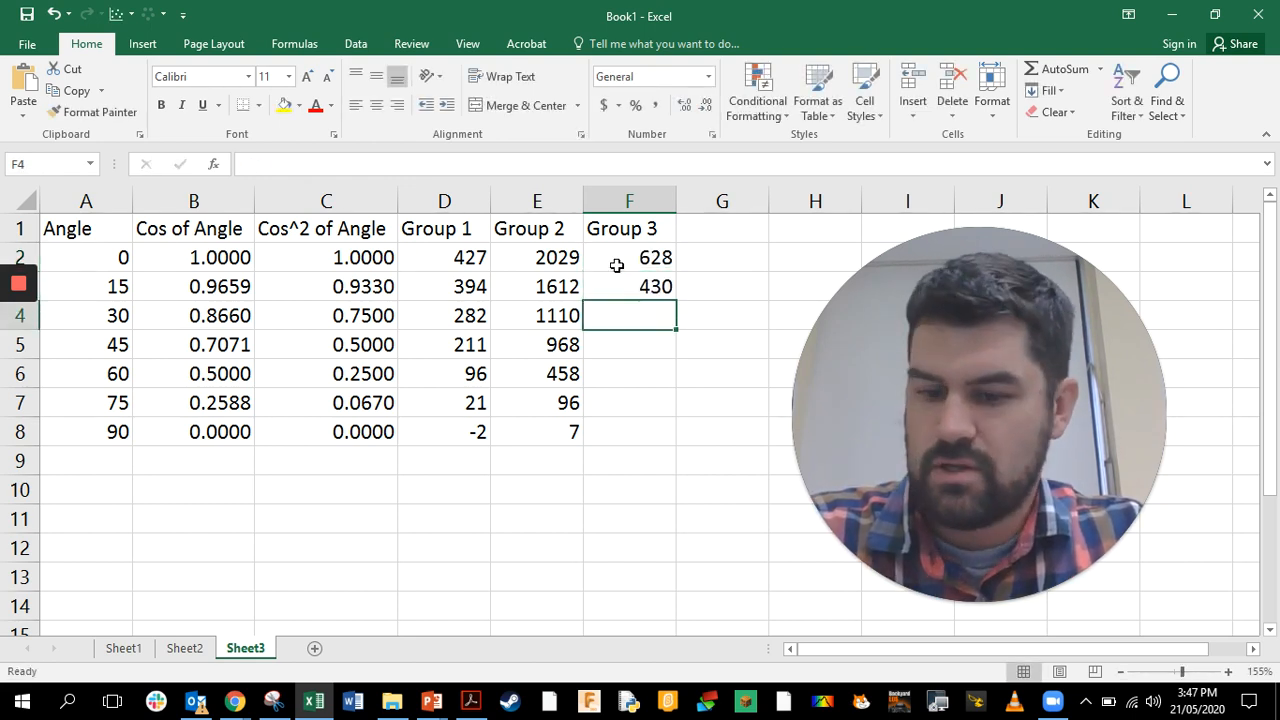
type("213")
key("Return")
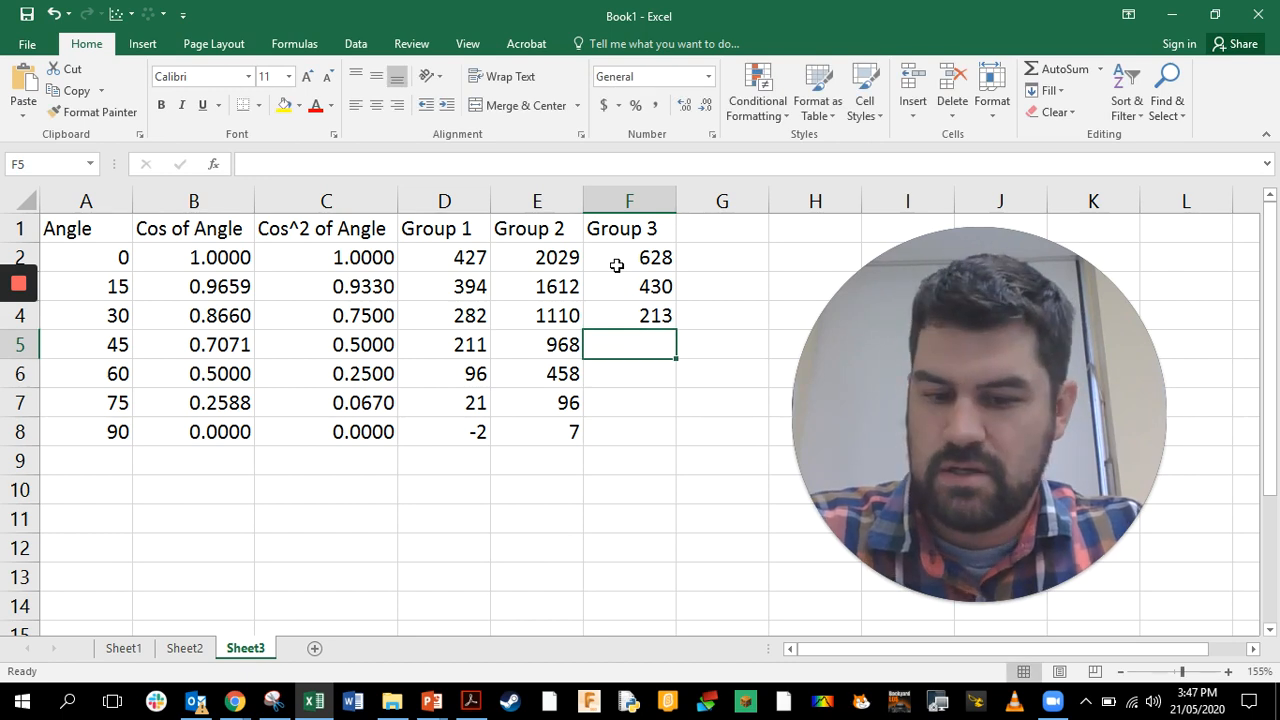
type("75")
key("Return")
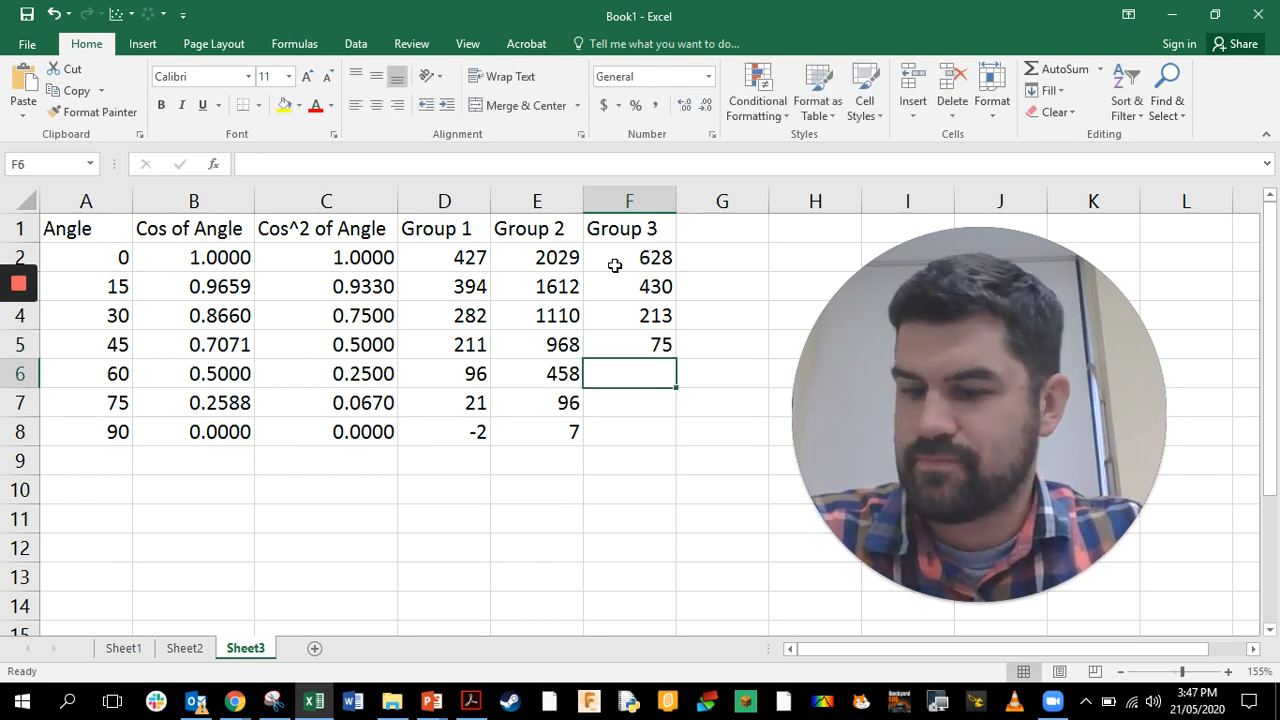
Enter the Group 3 readings 18, 5 and 0 for 60, 75 and 90 degrees in F6 to F8
type("18")
key("Return")
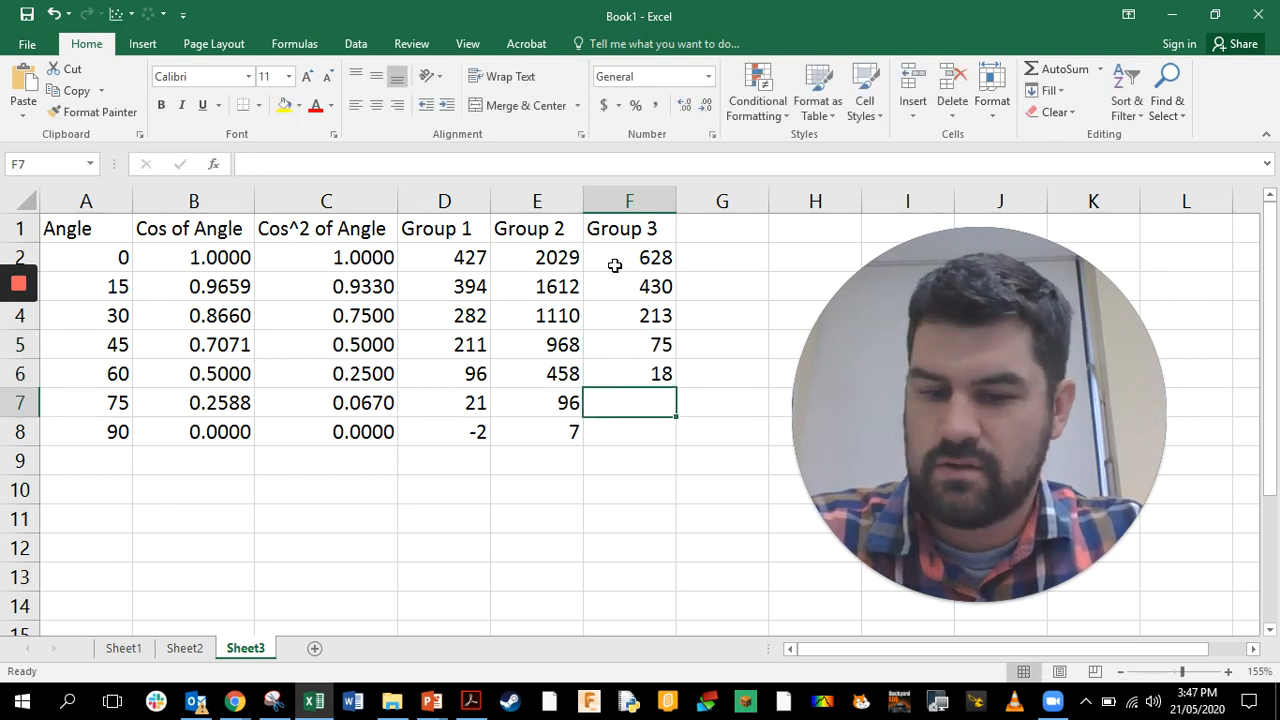
type("5")
key("Return")
type("0")
key("Return")
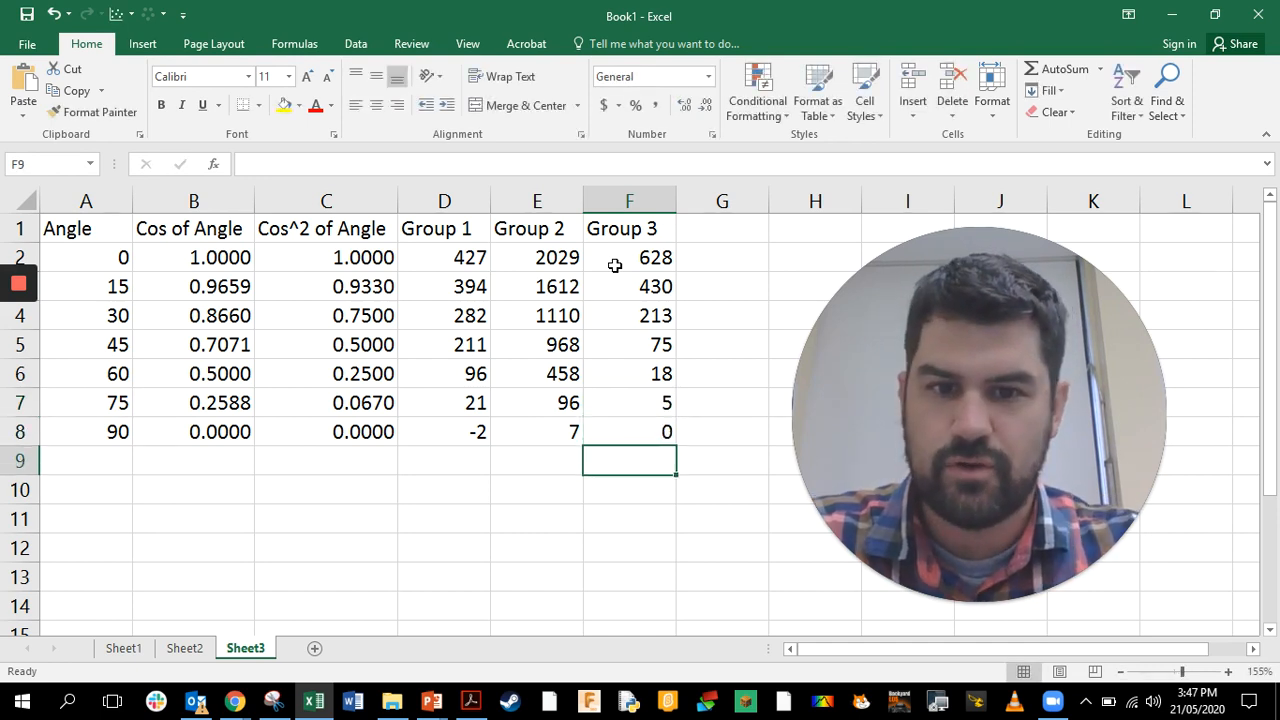
Format the range A1:F8 as a table with headers, using the light black-and-grey banded style
left_click(377, 313)
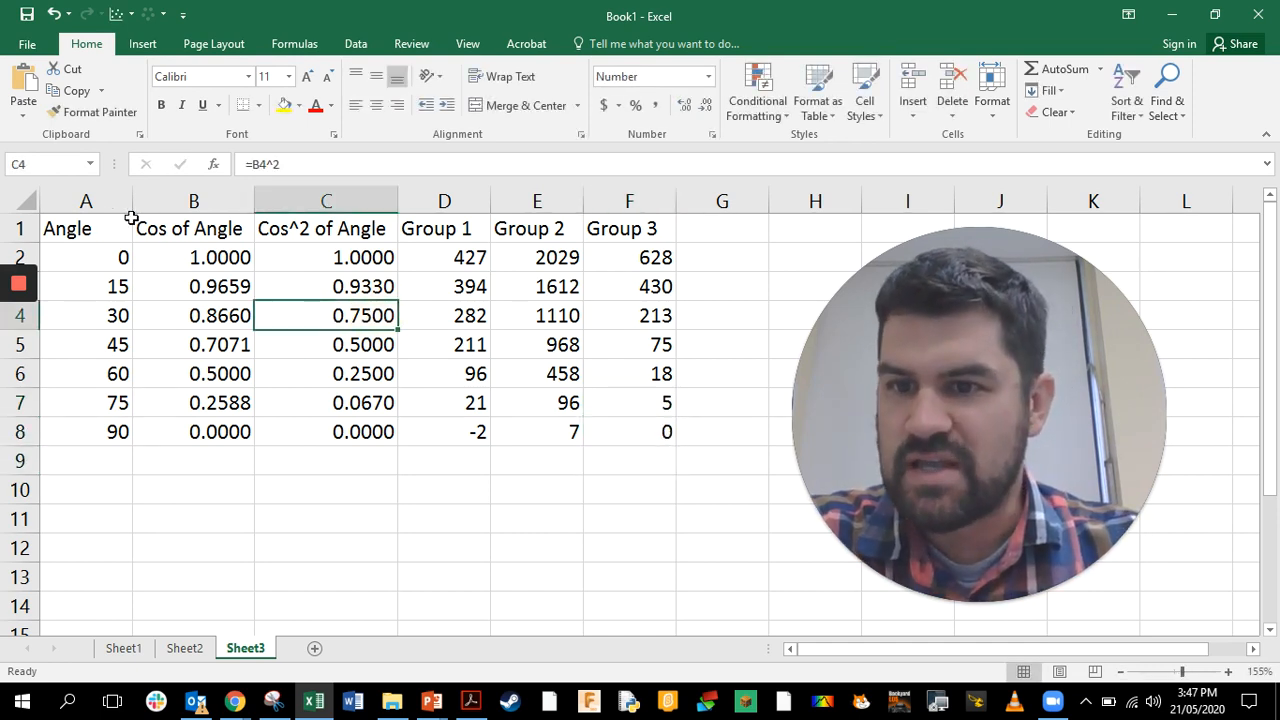
left_click_drag(617, 438, 94, 229)
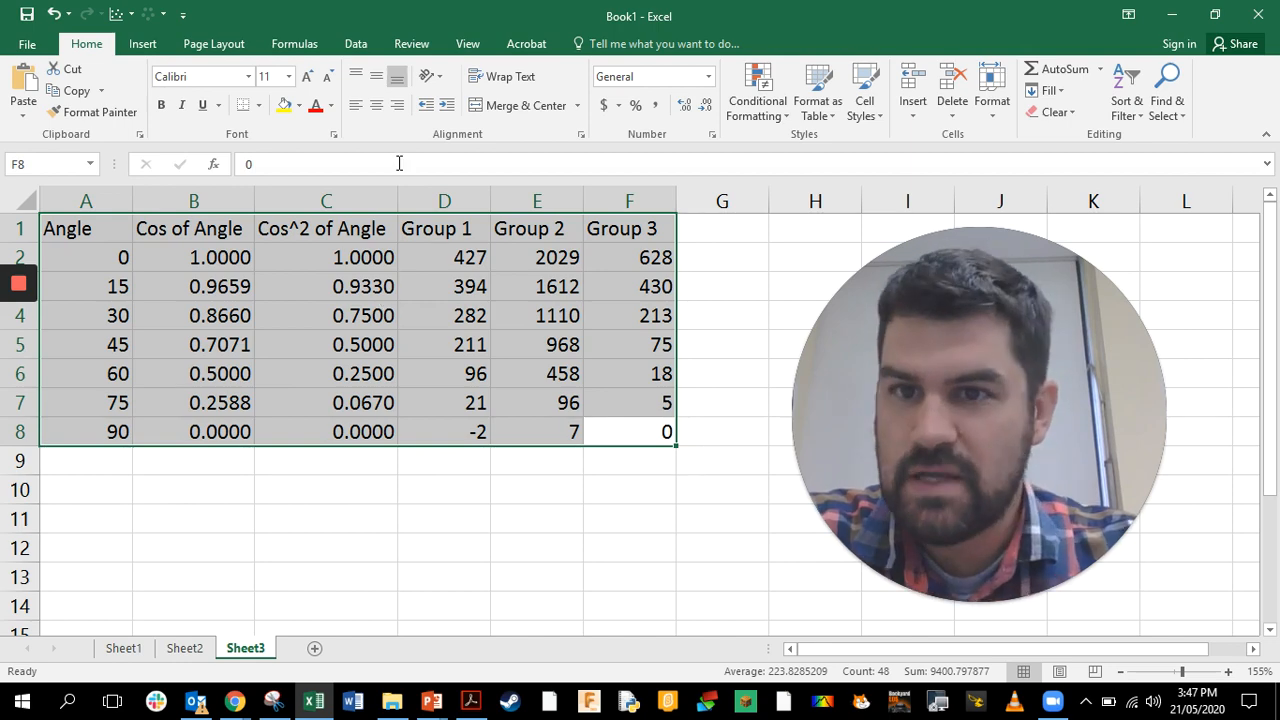
left_click(815, 114)
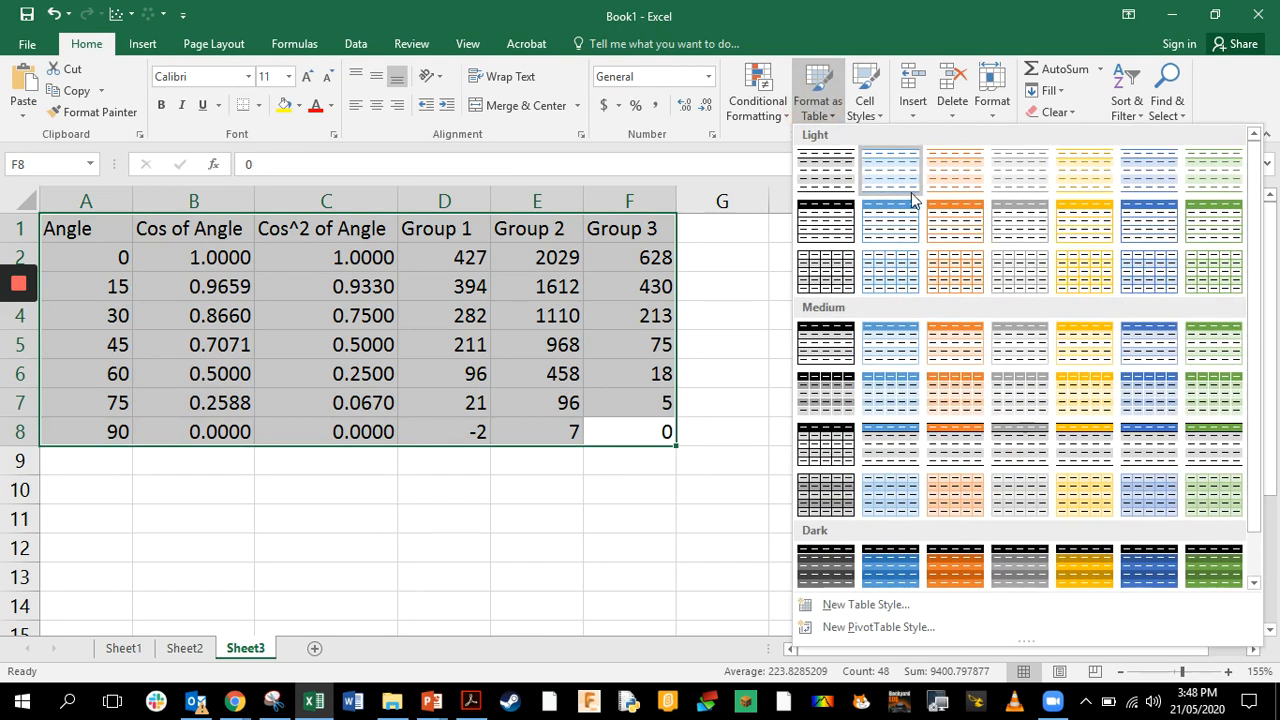
left_click(835, 178)
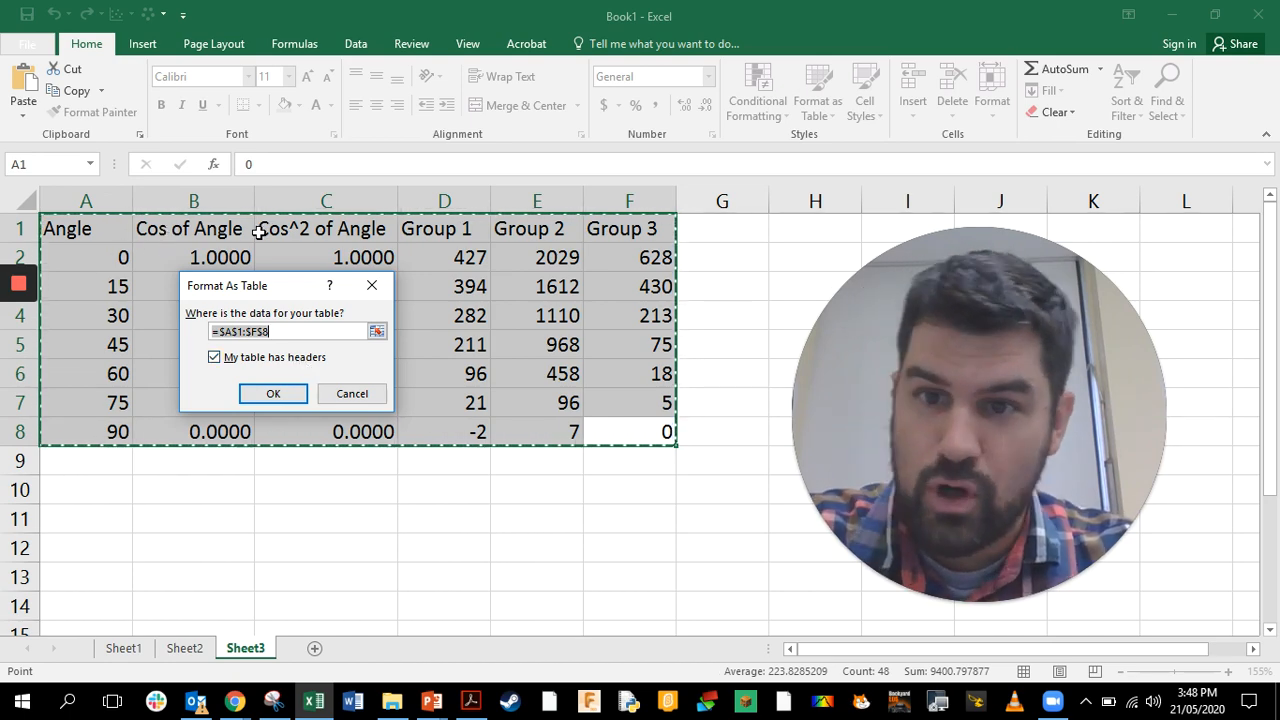
left_click(273, 394)
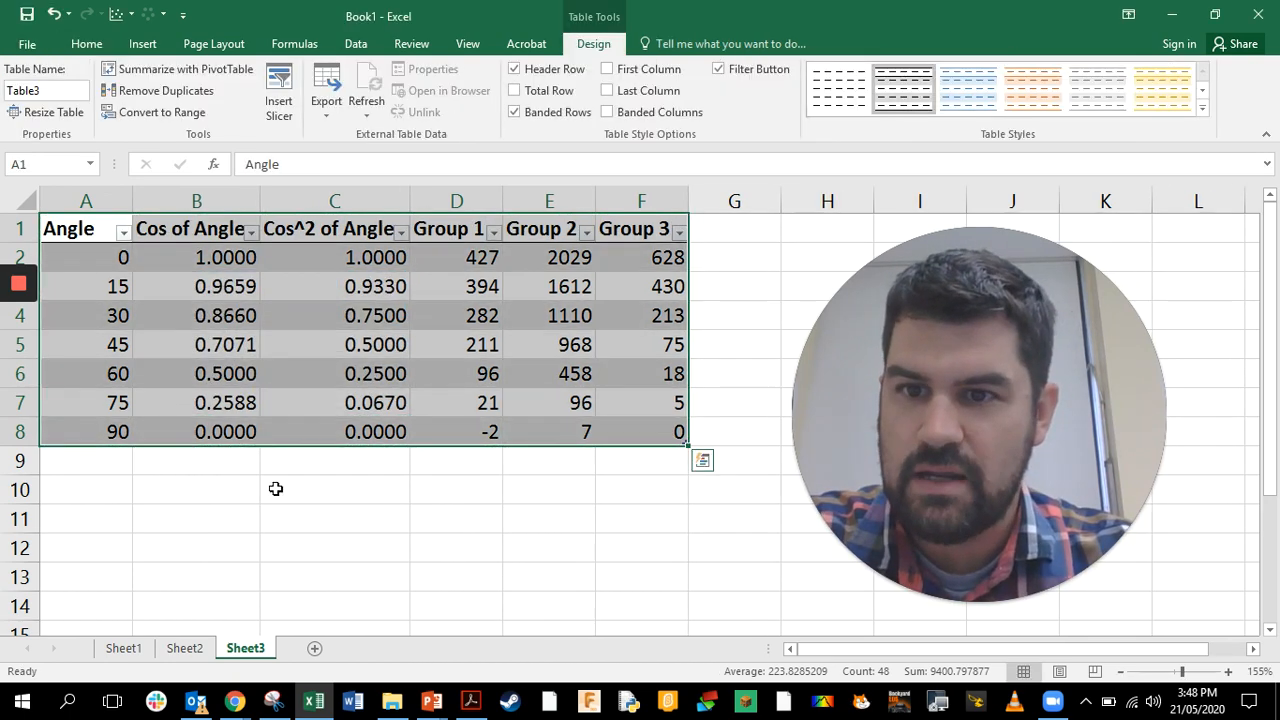
left_click(274, 521)
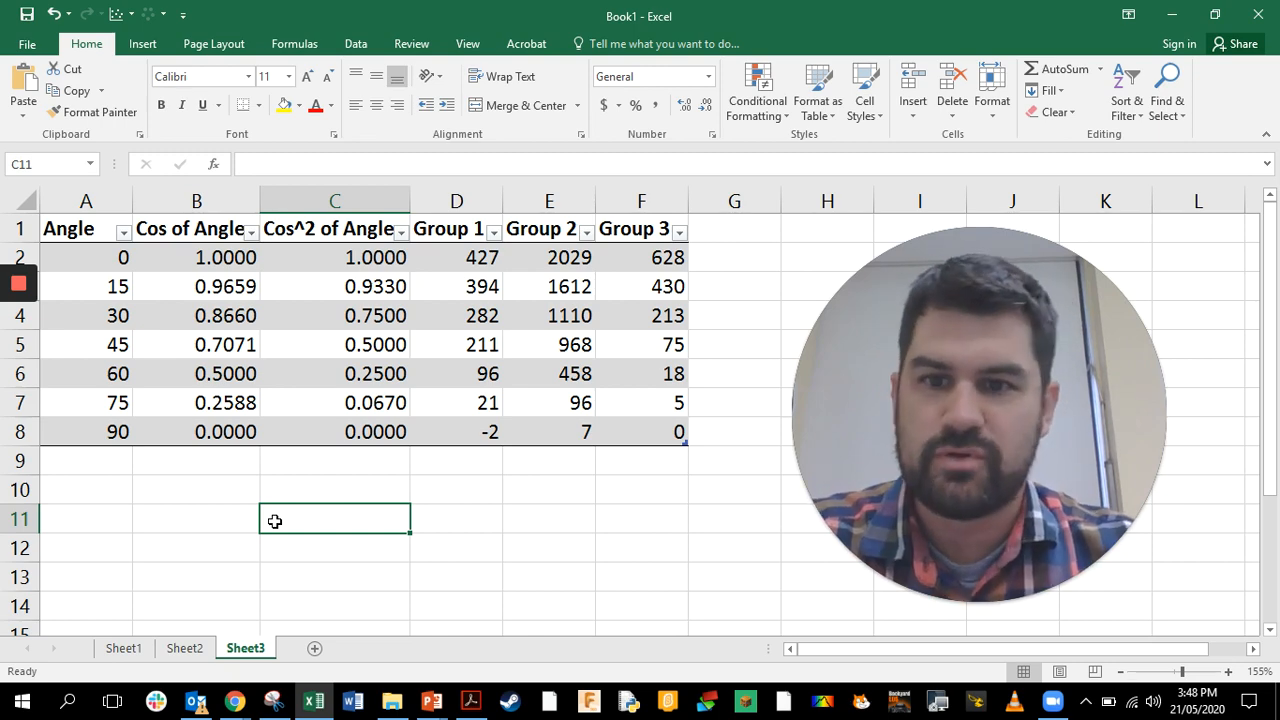